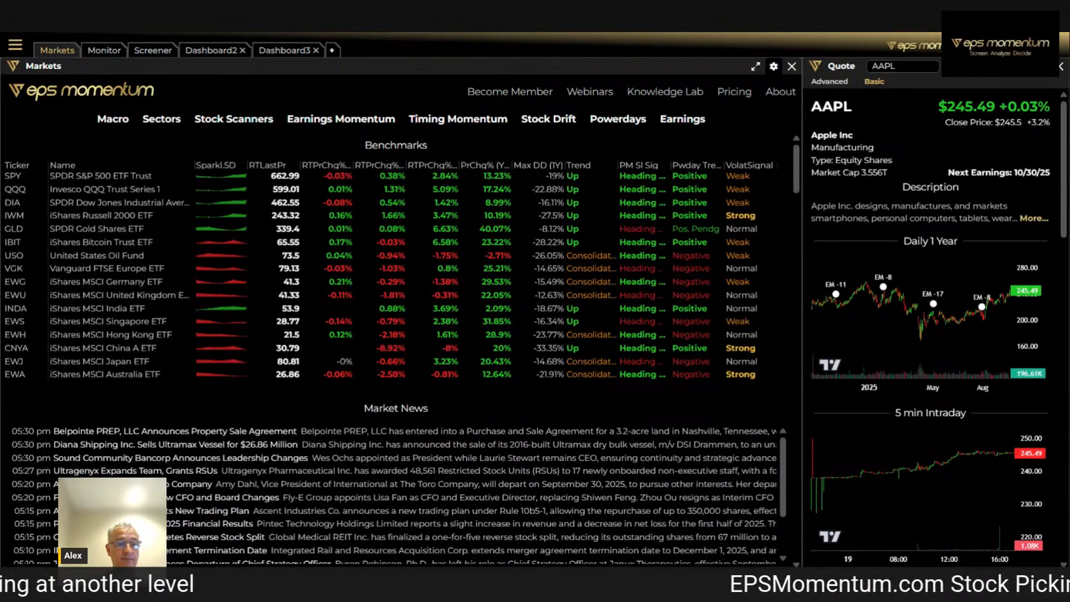
Open the stock screener, show its field and column settings, and switch from scoring to filters
{"action": "left_click", "coordinate": [152, 50]}
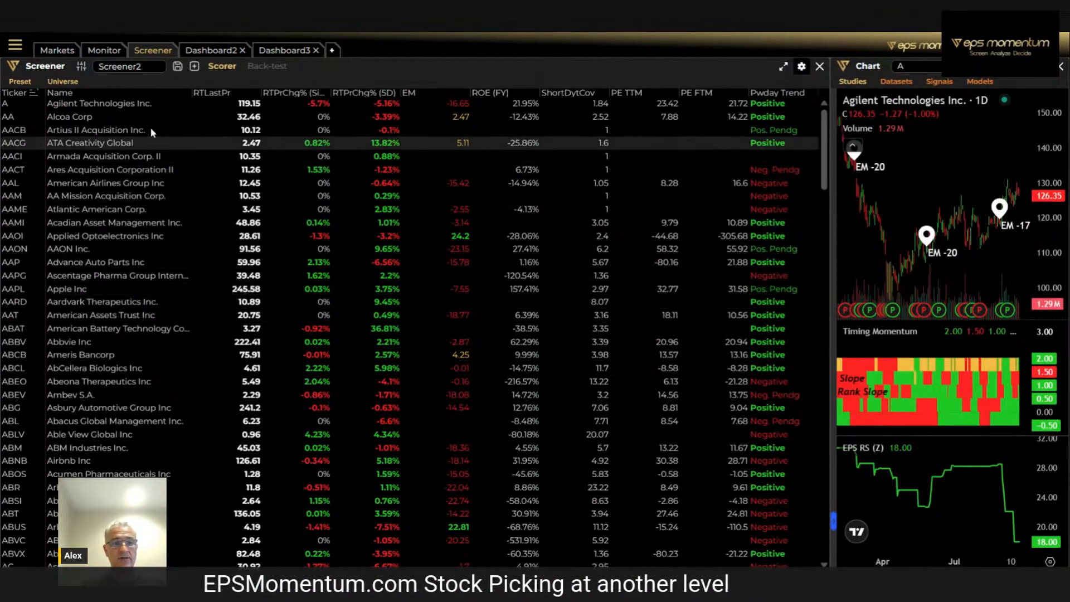
{"action": "left_click", "coordinate": [82, 68]}
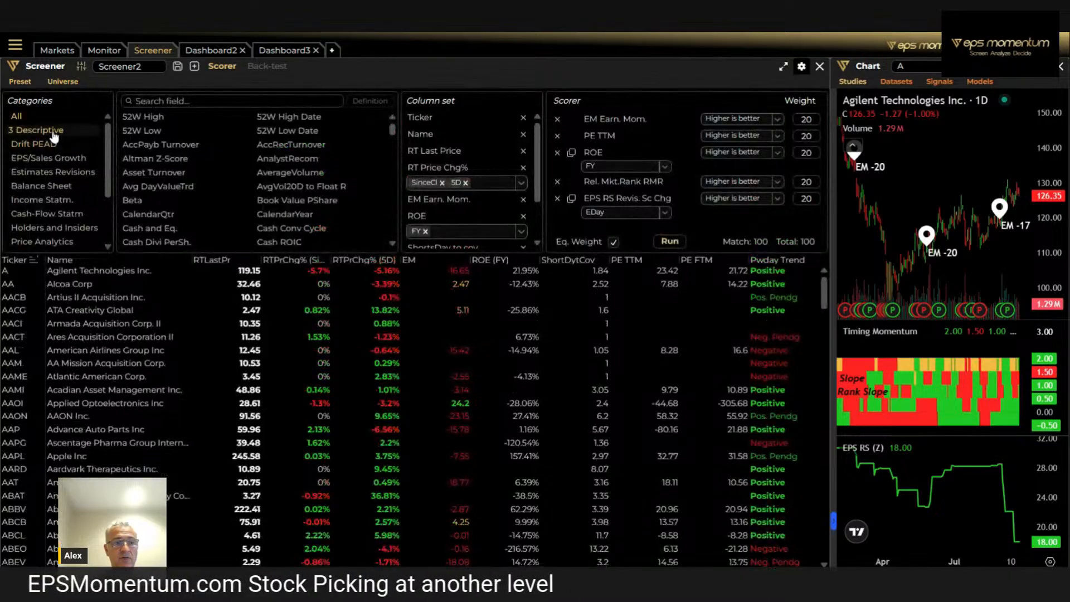
{"action": "left_click", "coordinate": [222, 66]}
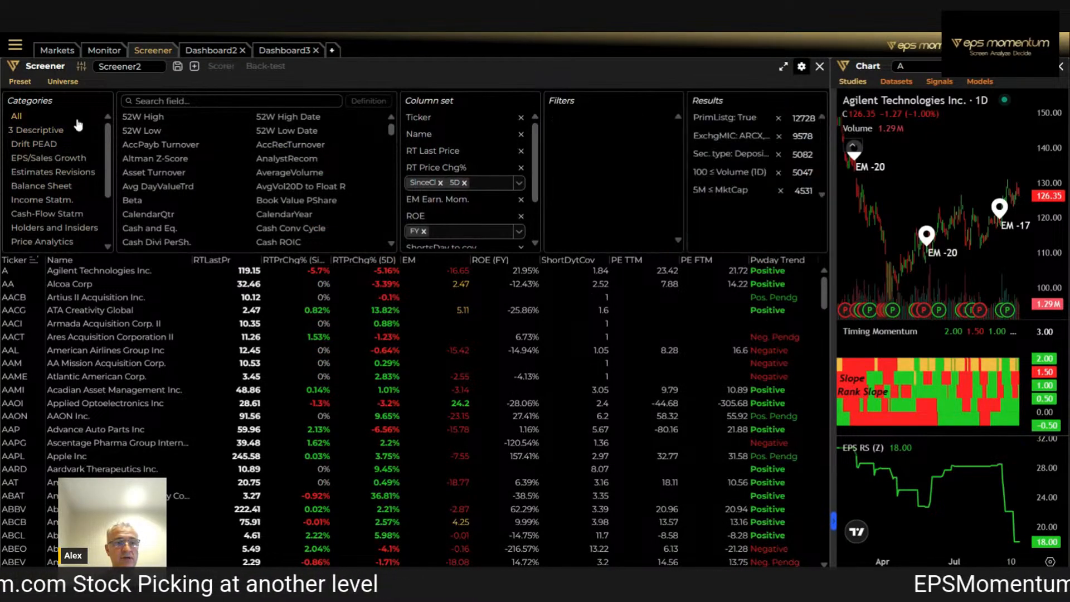
Browse the screener's field categories from 3 Descriptive through Volume Analytics to examine the data fields each one offers
{"action": "left_click", "coordinate": [34, 132]}
{"action": "left_click", "coordinate": [38, 144]}
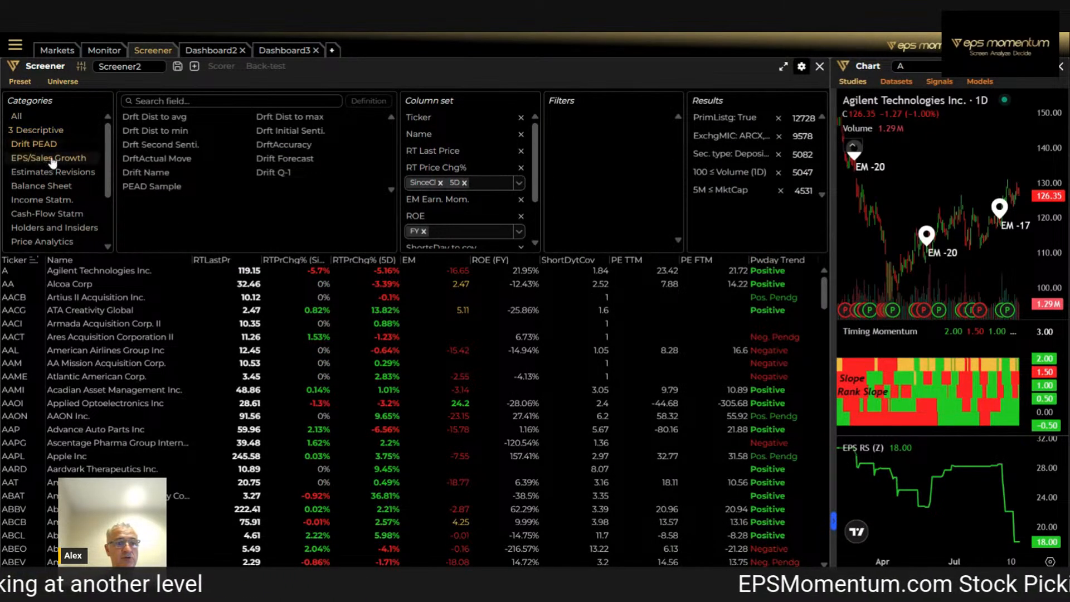
{"action": "left_click", "coordinate": [50, 159]}
{"action": "left_click", "coordinate": [53, 172]}
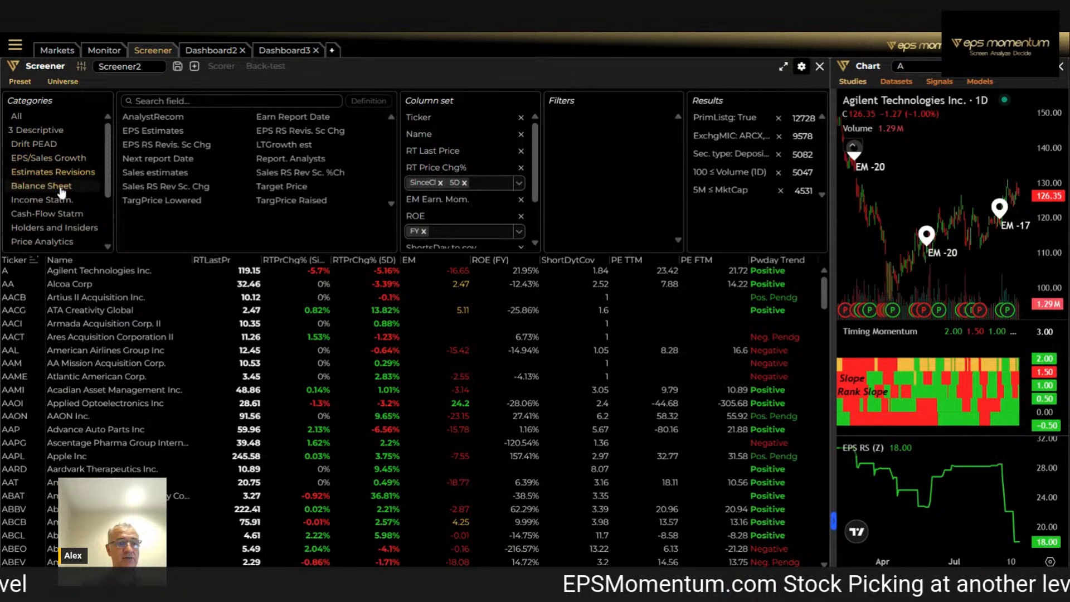
{"action": "left_click", "coordinate": [60, 188]}
{"action": "left_click", "coordinate": [61, 203]}
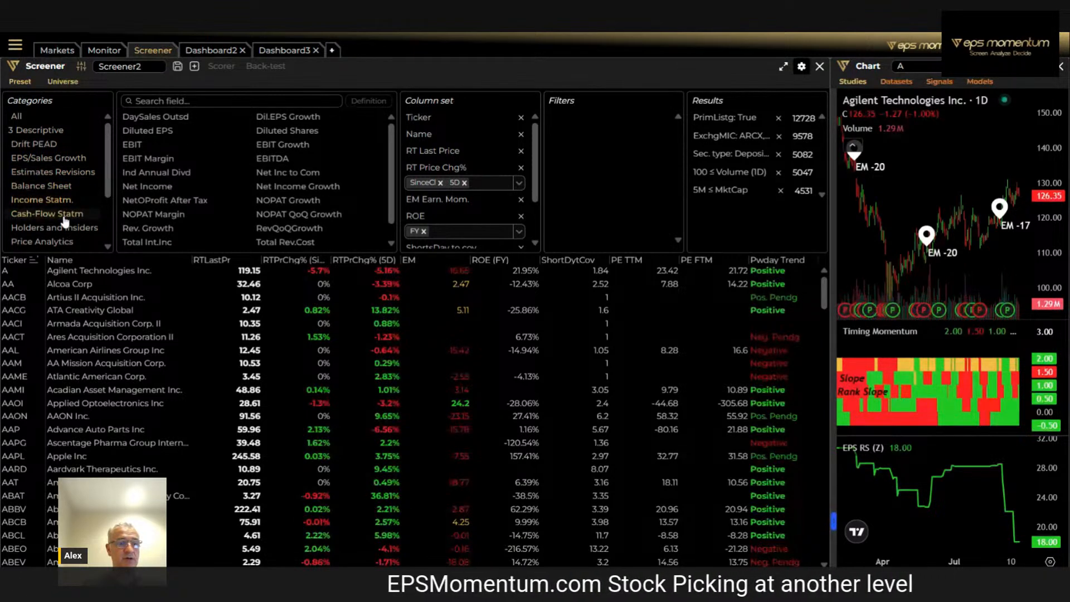
{"action": "scroll", "coordinate": [64, 222], "scroll_direction": "down", "scroll_amount": 3}
{"action": "left_click", "coordinate": [50, 162]}
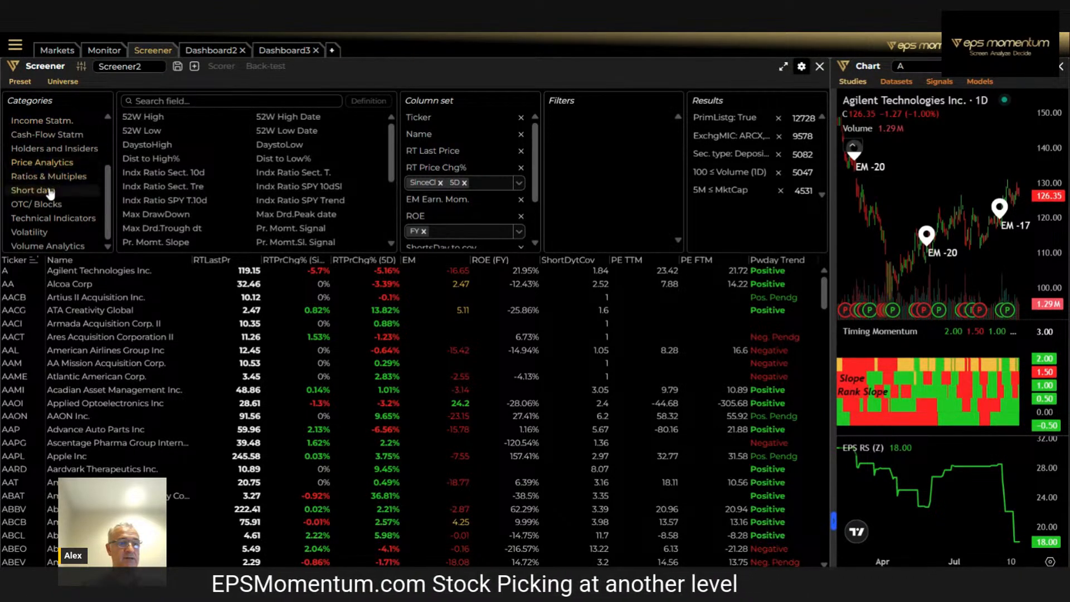
{"action": "left_click", "coordinate": [44, 190]}
{"action": "left_click", "coordinate": [56, 220]}
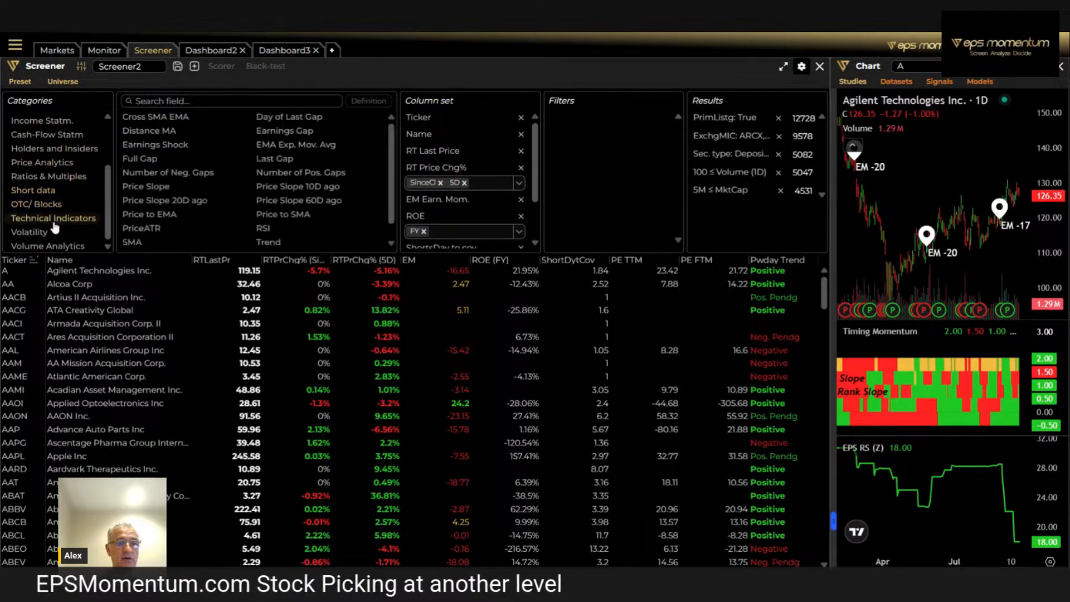
{"action": "left_click", "coordinate": [46, 232]}
{"action": "left_click", "coordinate": [50, 250]}
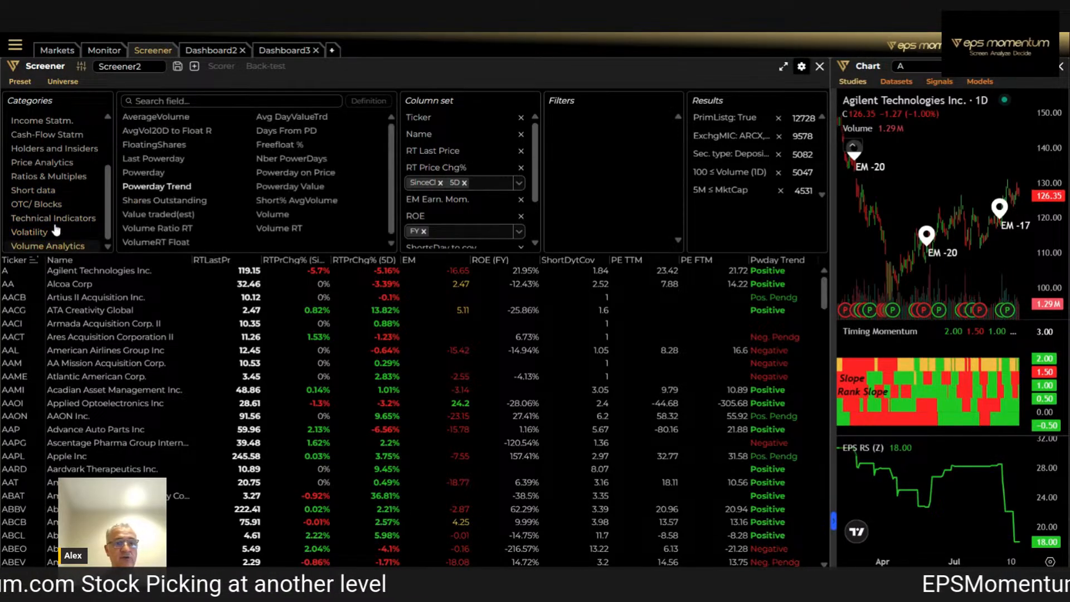
{"action": "scroll", "coordinate": [56, 229], "scroll_direction": "up", "scroll_amount": 3}
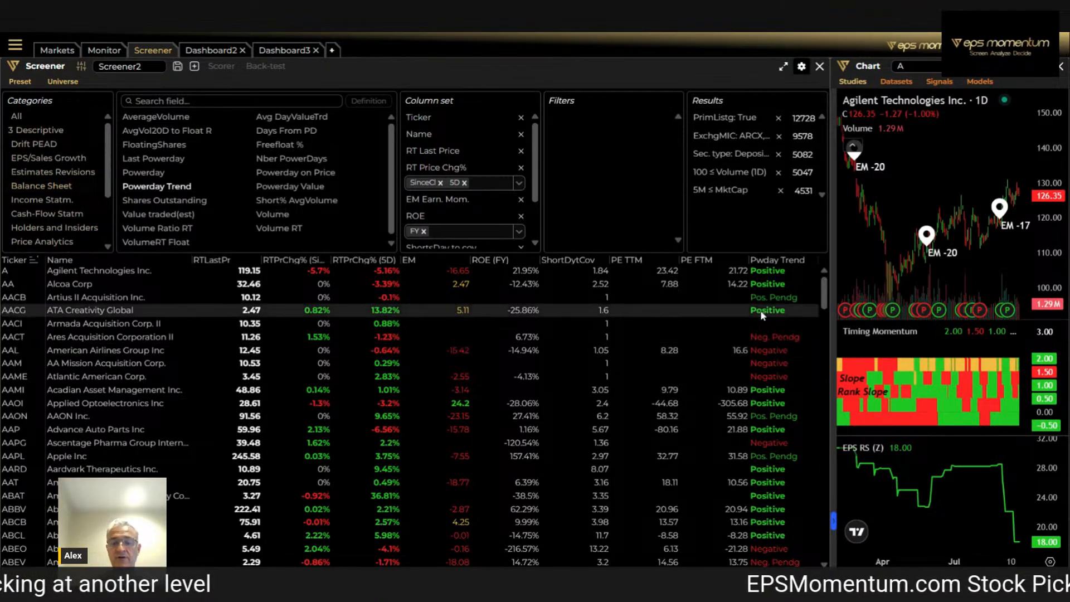
Widen the Agilent chart pane and remove the EPS RS (Z) dataset from the chart
{"action": "left_click_drag", "start_coordinate": [830, 315], "coordinate": [568, 310]}
{"action": "scroll", "coordinate": [925, 219], "scroll_direction": "up", "scroll_amount": 2}
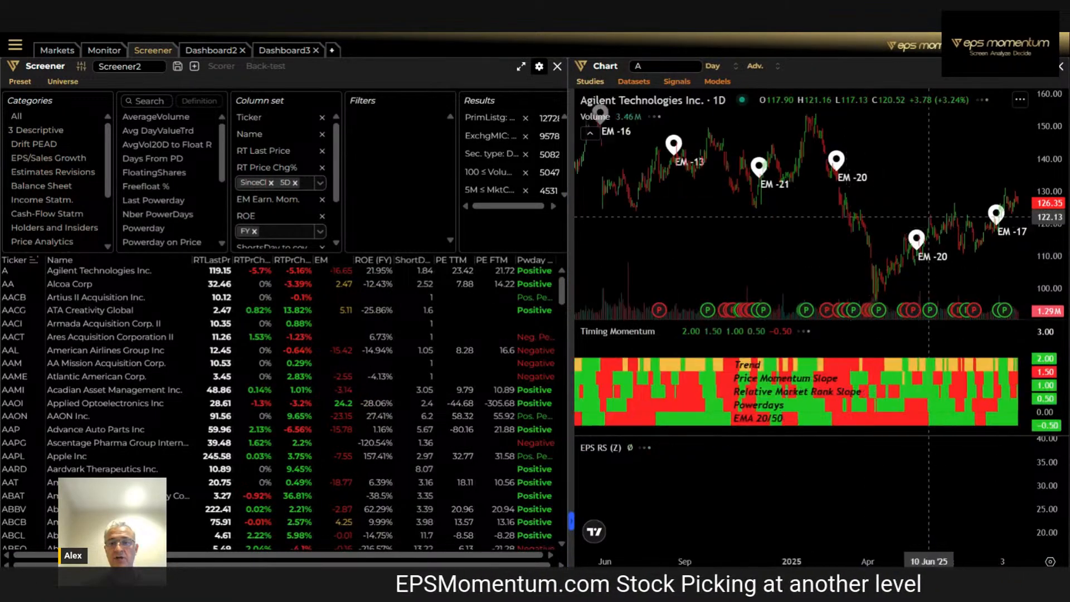
{"action": "left_click", "coordinate": [968, 532]}
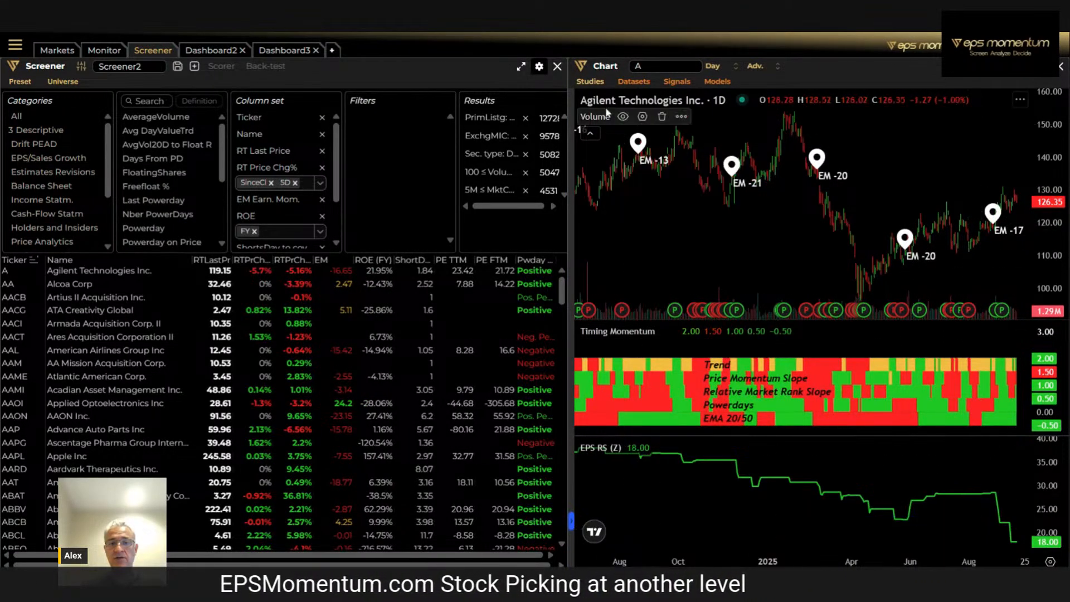
{"action": "left_click", "coordinate": [634, 81]}
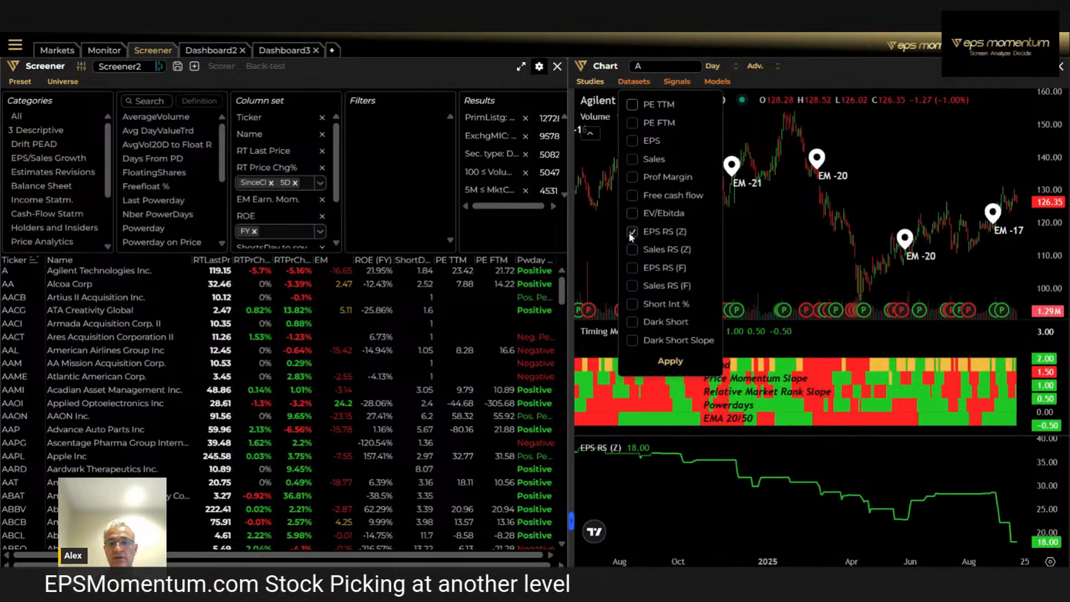
{"action": "left_click", "coordinate": [670, 361]}
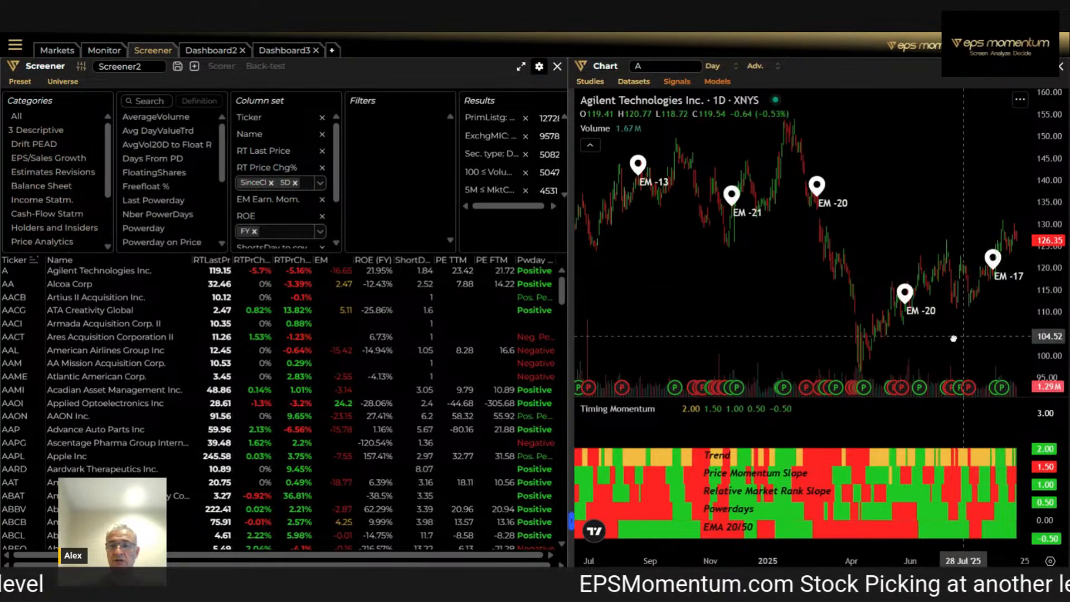
Examine Agilent's earnings momentum markers and Timing Momentum bands over a longer period with a compressed price scale
{"action": "scroll", "coordinate": [1005, 276], "scroll_direction": "up", "scroll_amount": 3}
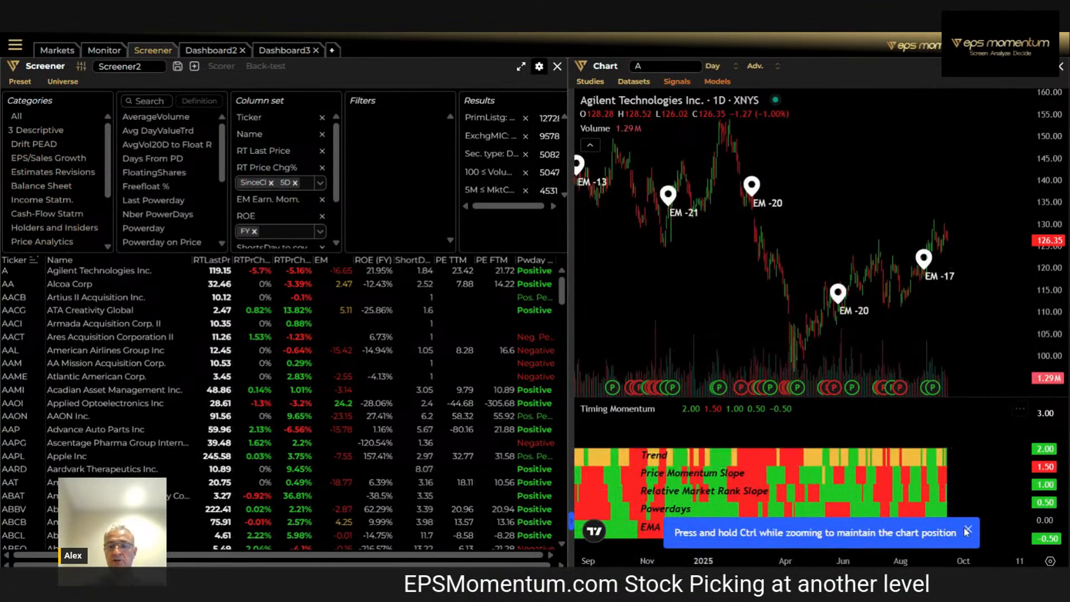
{"action": "scroll", "coordinate": [927, 320], "scroll_direction": "down", "scroll_amount": 2}
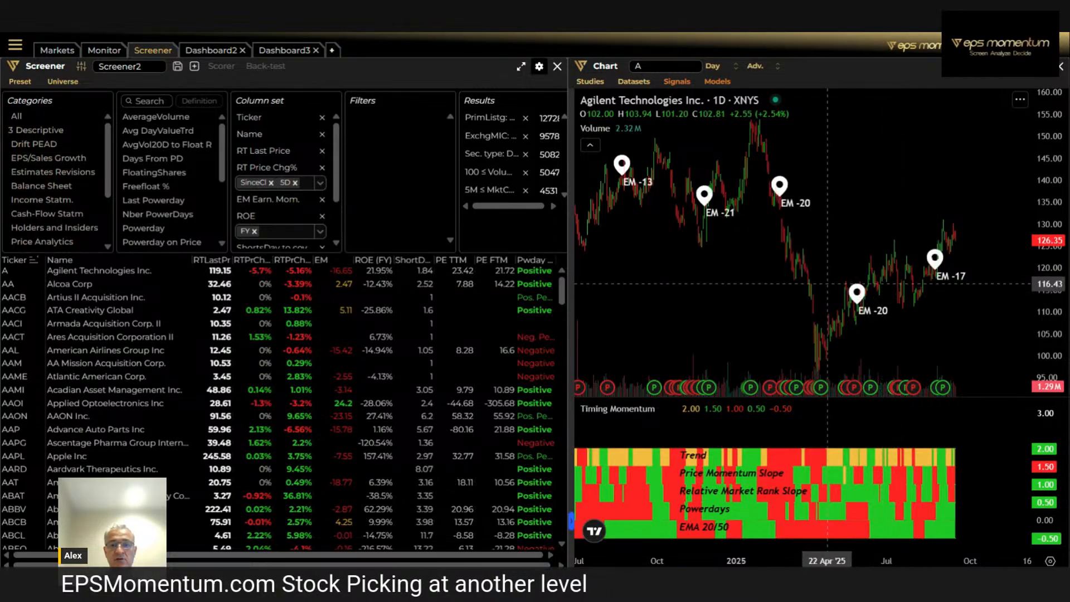
{"action": "scroll", "coordinate": [708, 295], "scroll_direction": "down", "scroll_amount": 5}
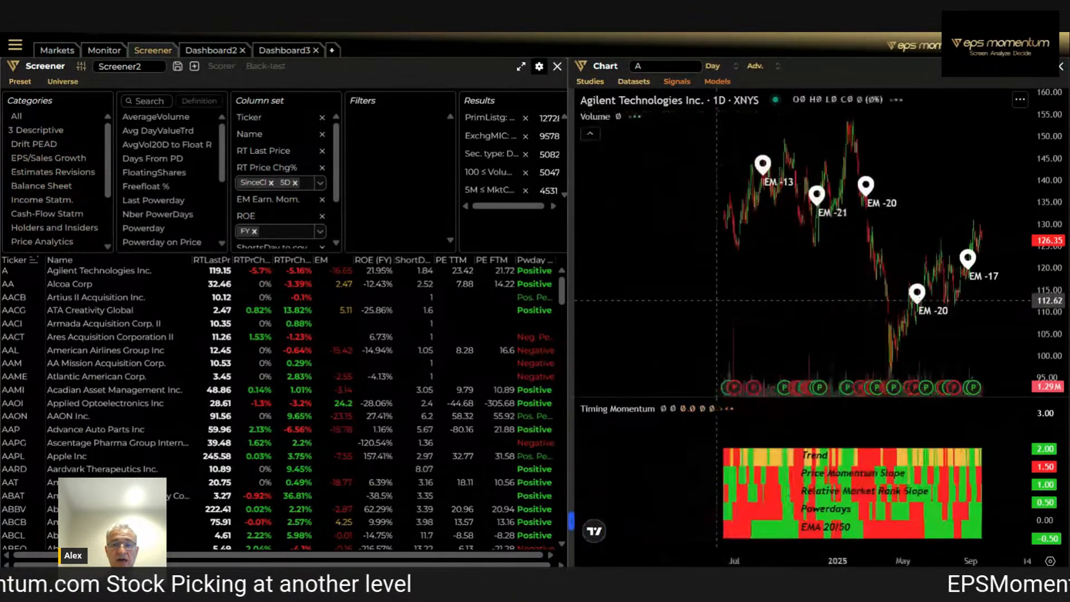
{"action": "left_click_drag", "start_coordinate": [1053, 158], "coordinate": [1044, 330]}
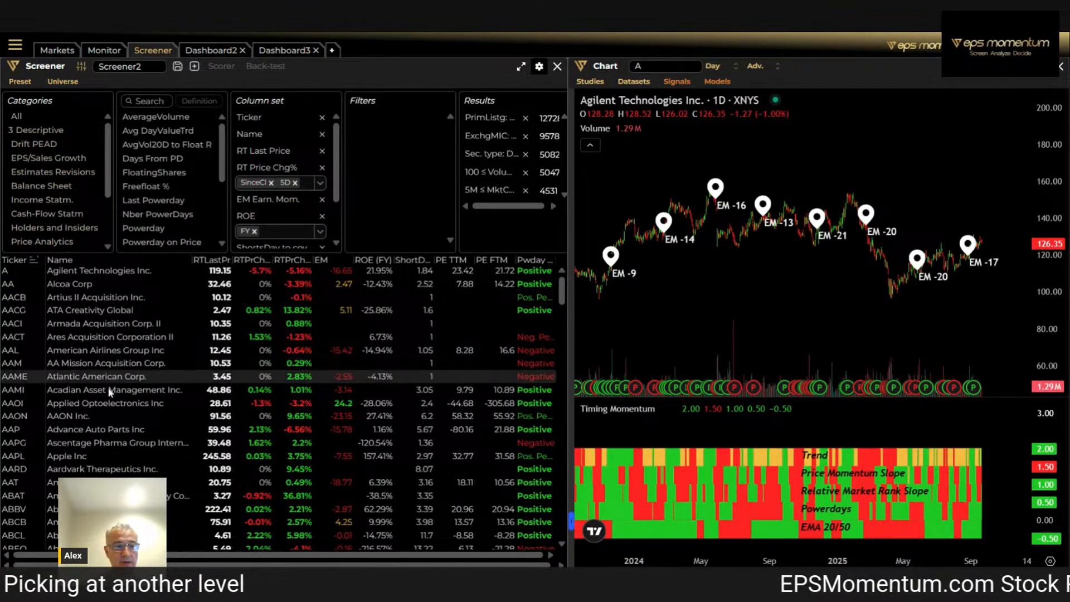
Load the AAON Inc. chart from the screener list and examine its earnings momentum markers back to mid-2024
{"action": "left_click", "coordinate": [88, 416]}
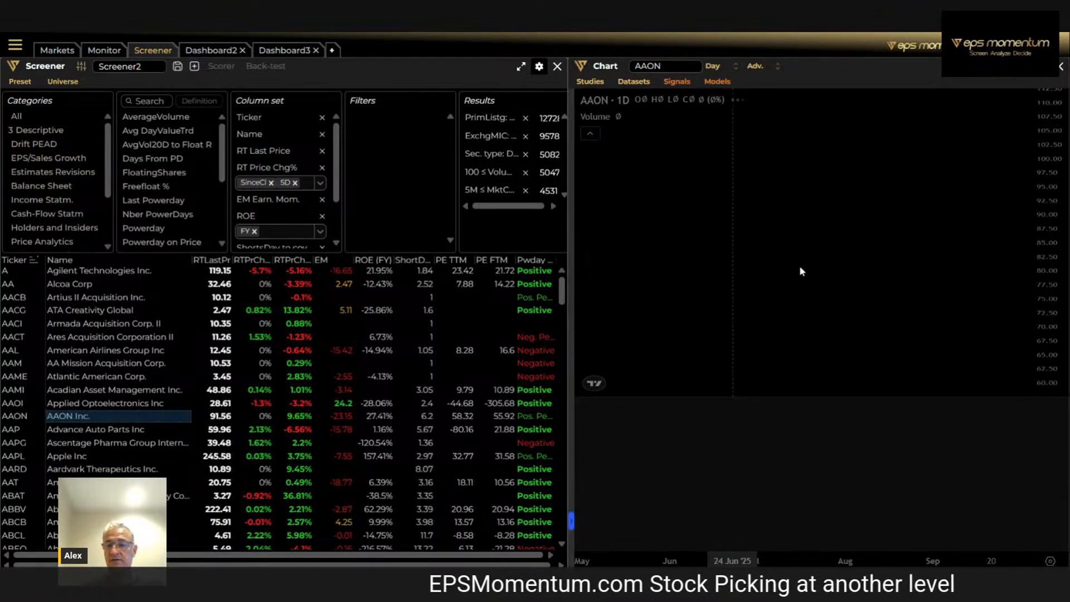
{"action": "scroll", "coordinate": [797, 284], "scroll_direction": "down", "scroll_amount": 3}
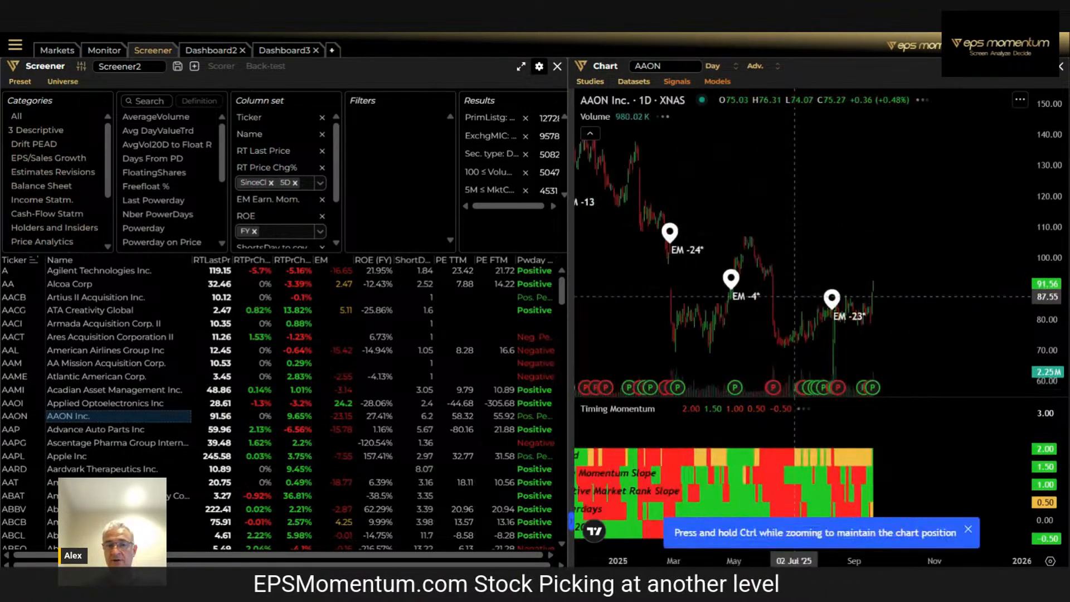
{"action": "scroll", "coordinate": [794, 297], "scroll_direction": "down", "scroll_amount": 3}
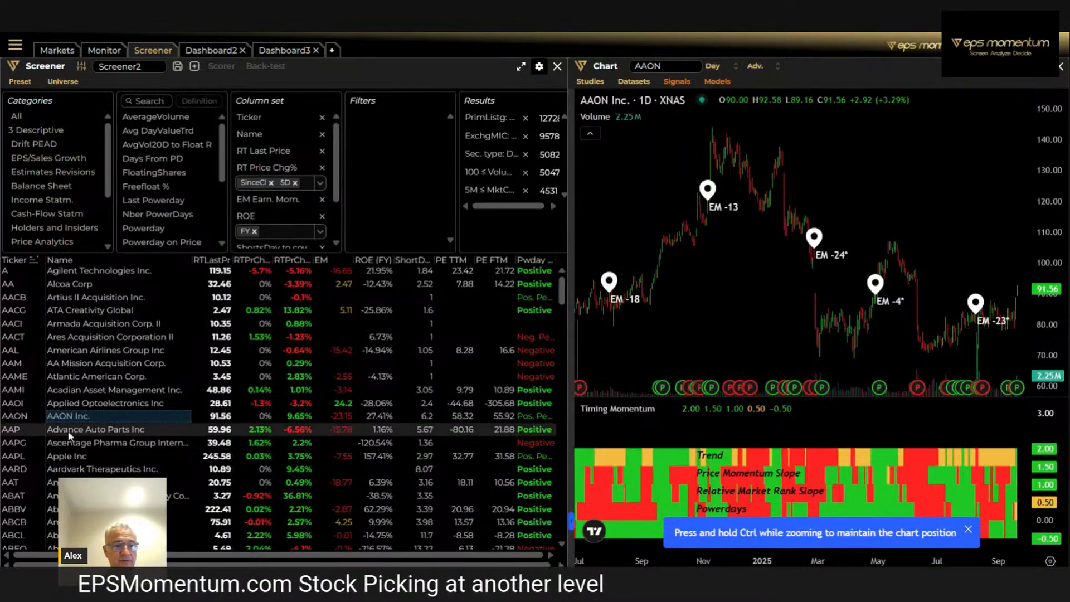
View the charts of Apple Inc and Advance Auto Parts Inc to compare price moves around their earnings momentum markers
{"action": "left_click", "coordinate": [65, 458]}
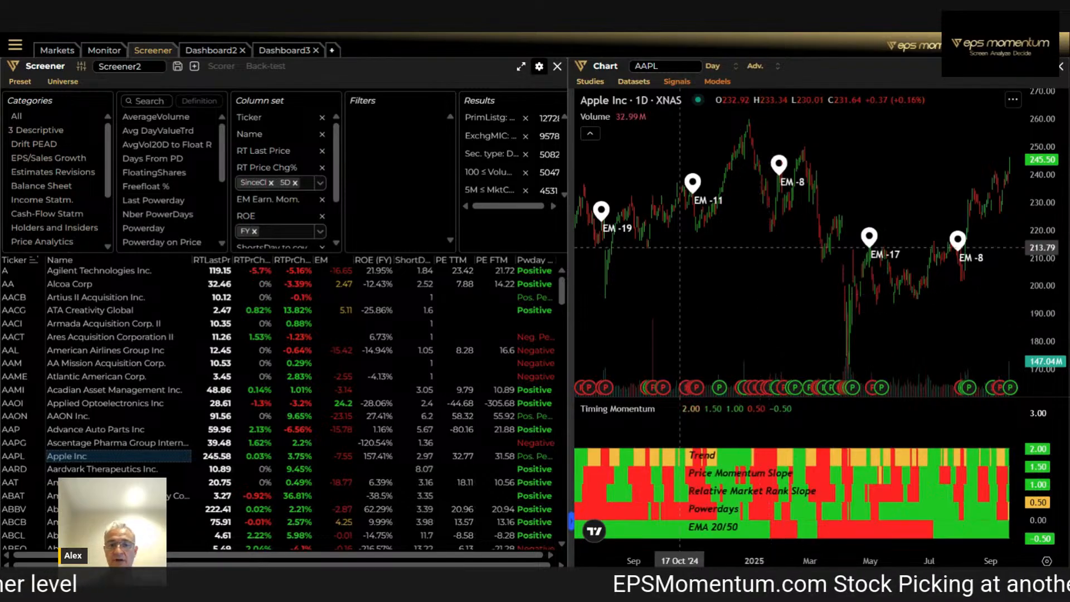
{"action": "left_click", "coordinate": [89, 430]}
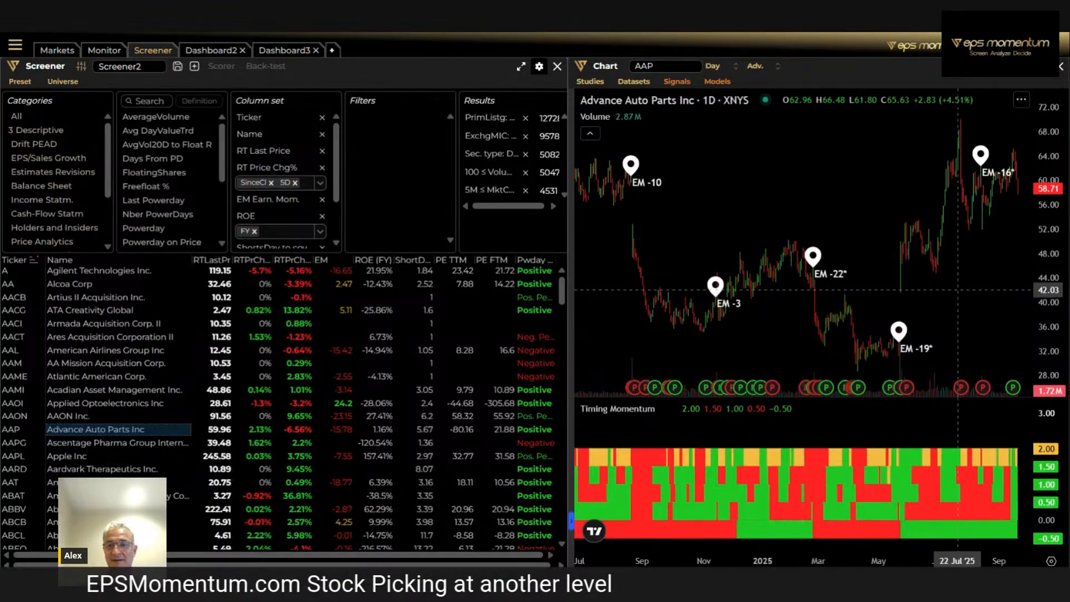
{"action": "scroll", "coordinate": [803, 293], "scroll_direction": "down", "scroll_amount": 3}
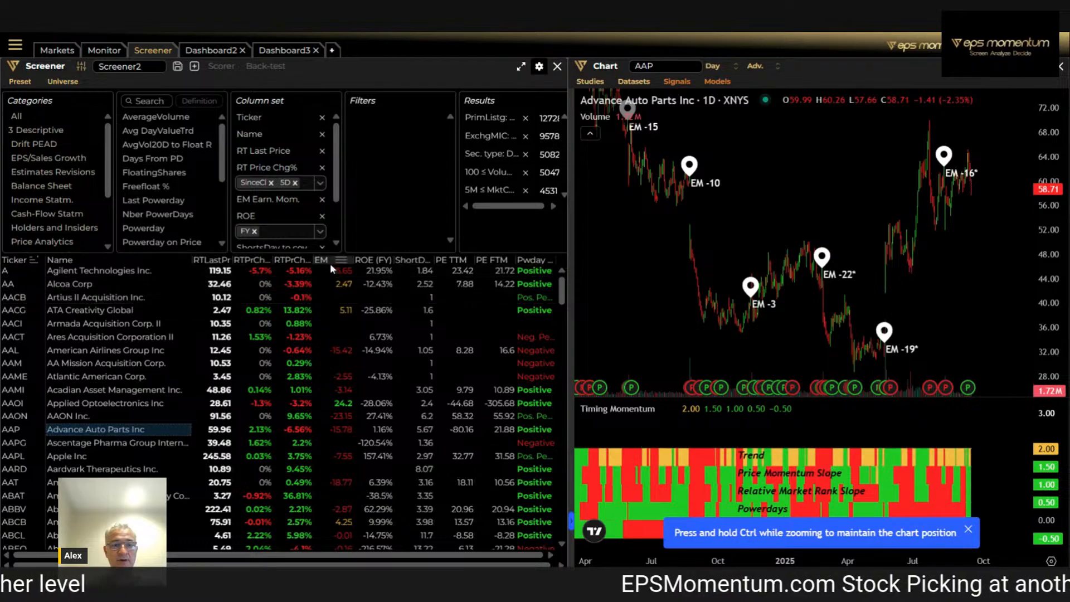
Load the Applied Optoelectronics chart and examine its earnings momentum markers against the Timing Momentum bands, dismissing the zoom hint
{"action": "left_click", "coordinate": [333, 403]}
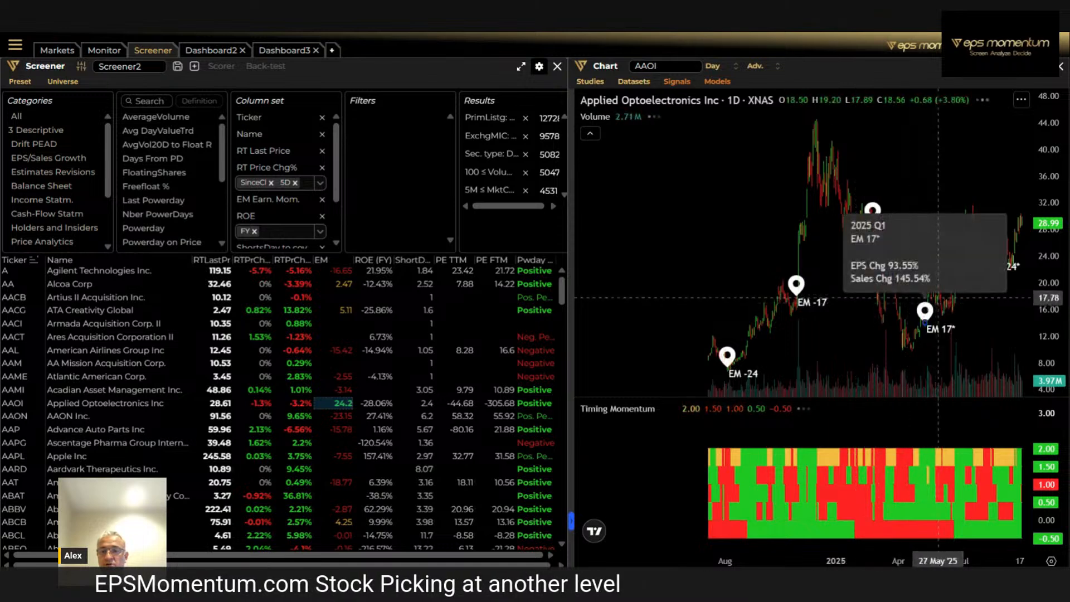
{"action": "scroll", "coordinate": [1006, 308], "scroll_direction": "up", "scroll_amount": 5}
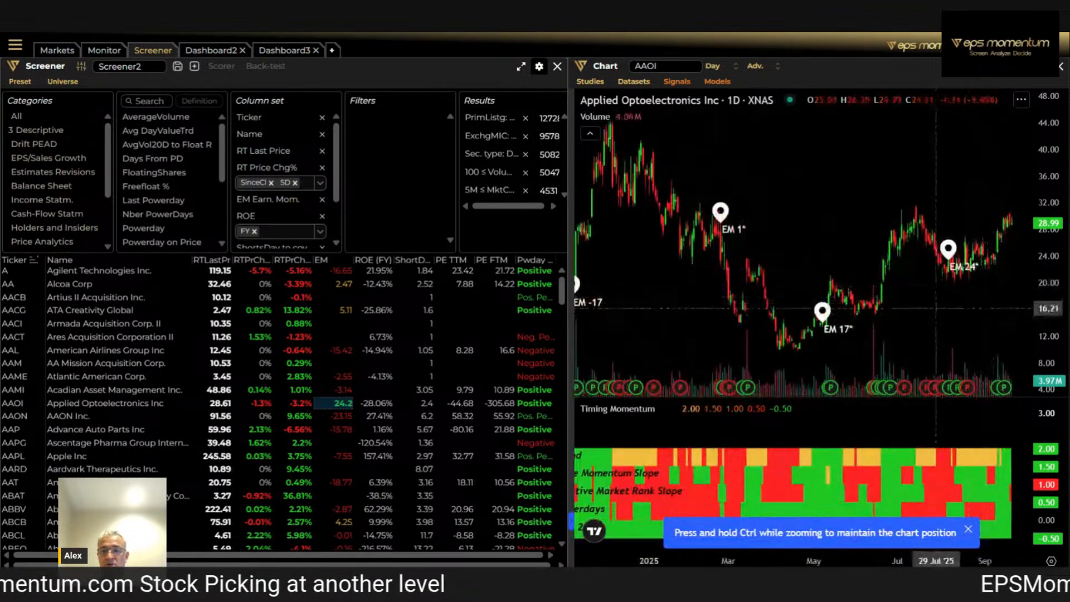
{"action": "scroll", "coordinate": [1006, 191], "scroll_direction": "down", "scroll_amount": 5}
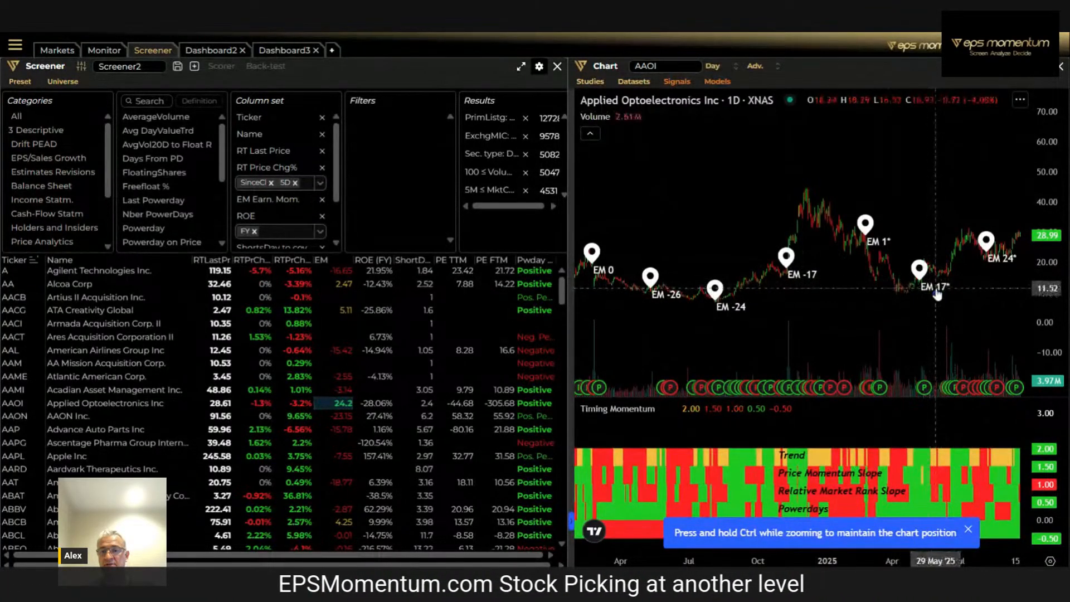
{"action": "left_click_drag", "start_coordinate": [961, 306], "coordinate": [917, 308]}
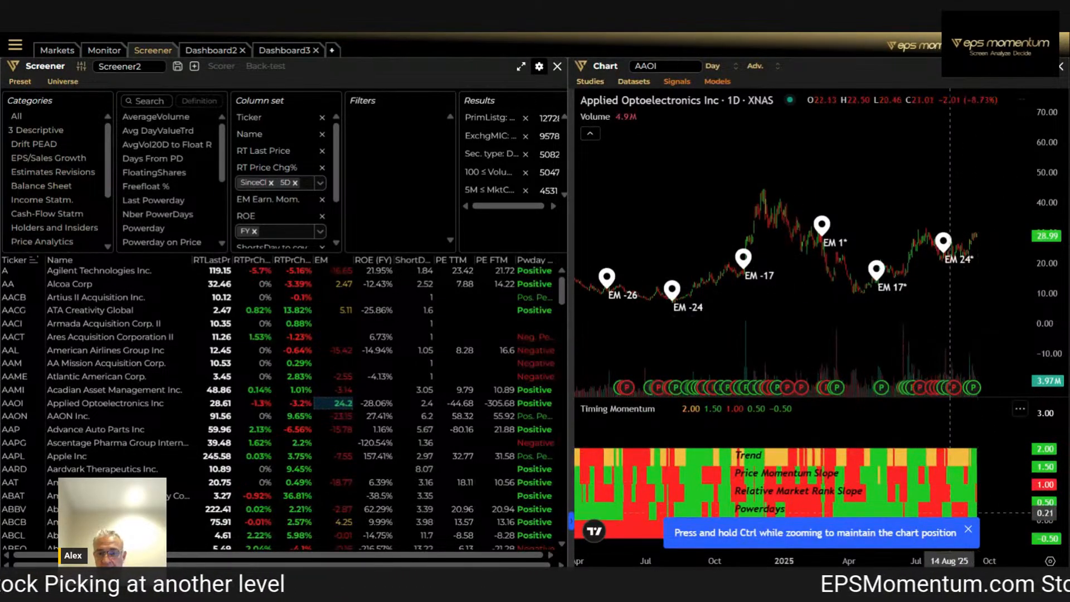
{"action": "left_click", "coordinate": [968, 530]}
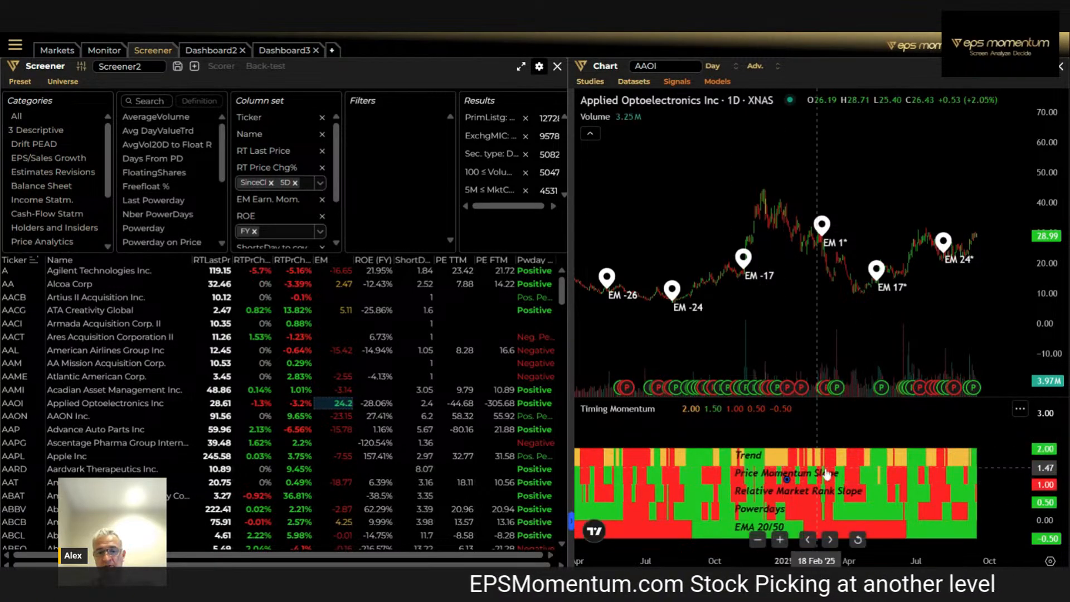
{"action": "scroll", "coordinate": [827, 459], "scroll_direction": "up", "scroll_amount": 2}
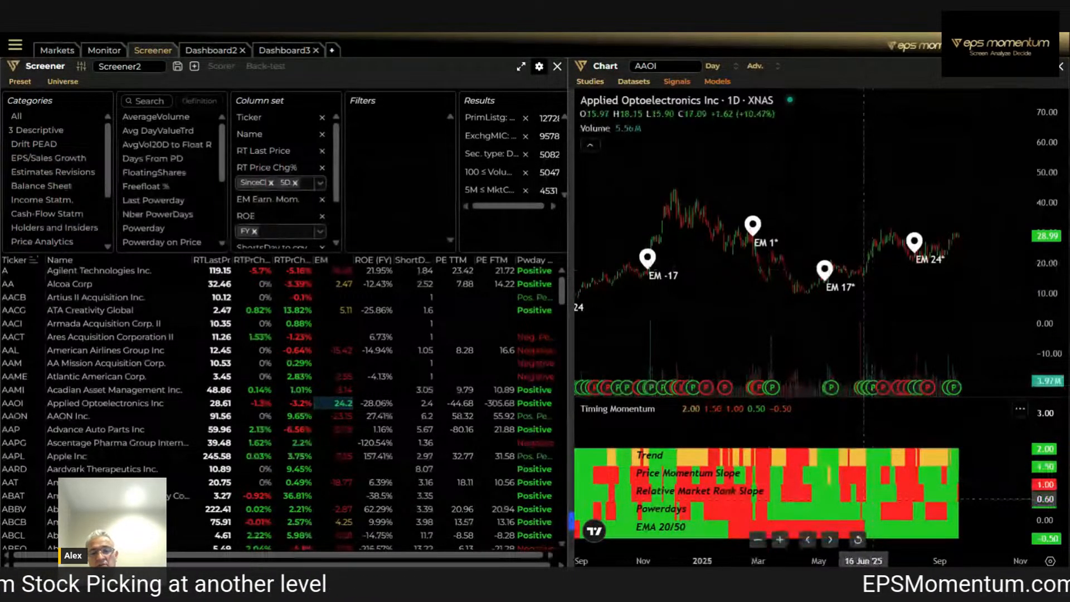
{"action": "scroll", "coordinate": [837, 489], "scroll_direction": "down", "scroll_amount": 1}
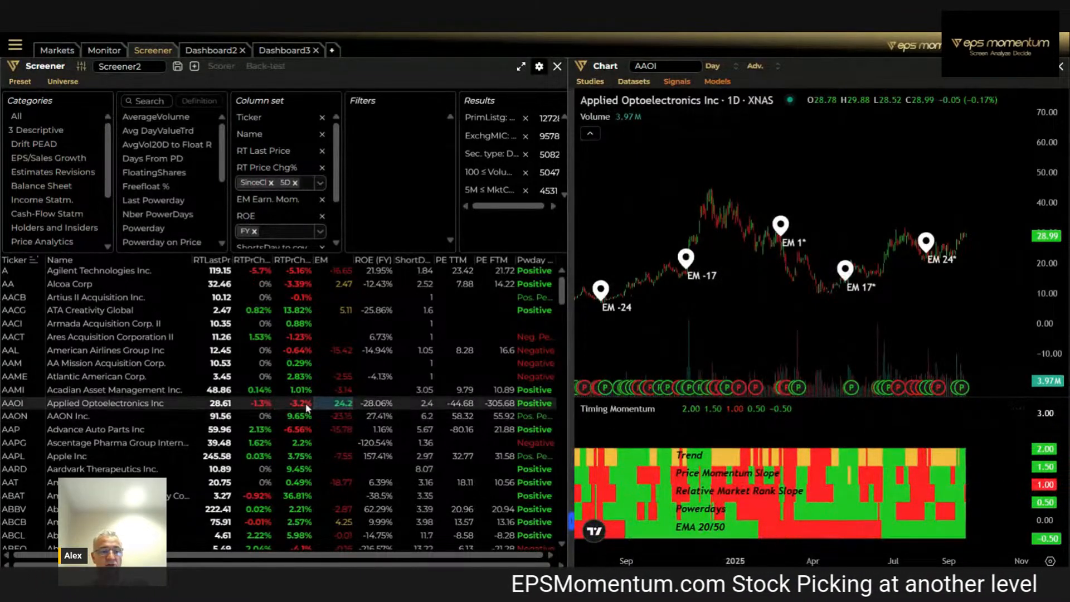
Find Airbnb Inc in the screener list and examine its 2025 earnings markers and Timing Momentum bands up close
{"action": "scroll", "coordinate": [141, 403], "scroll_direction": "down", "scroll_amount": 5}
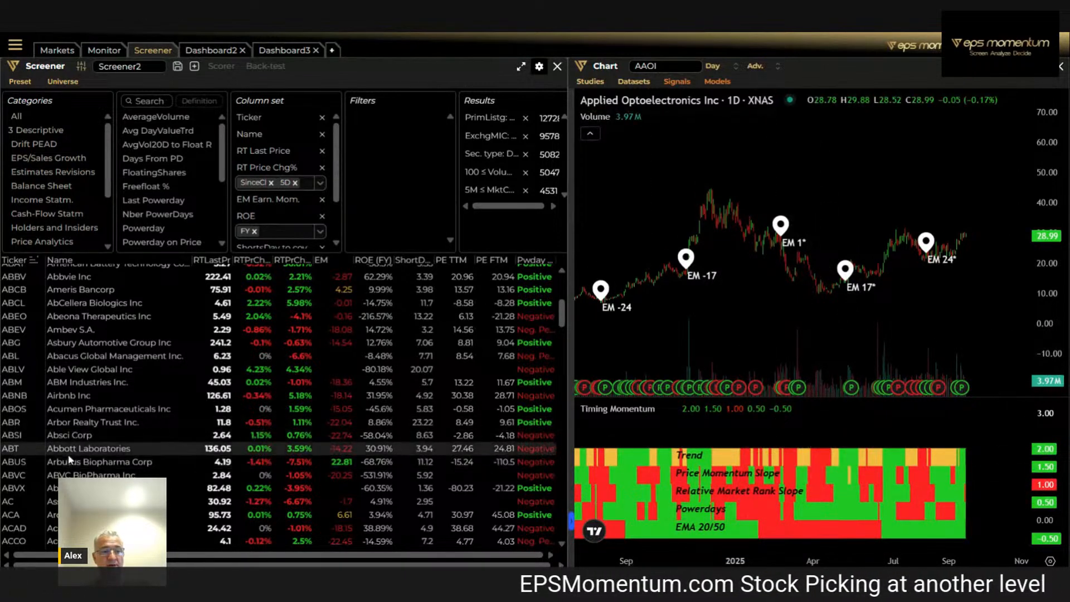
{"action": "left_click", "coordinate": [67, 395]}
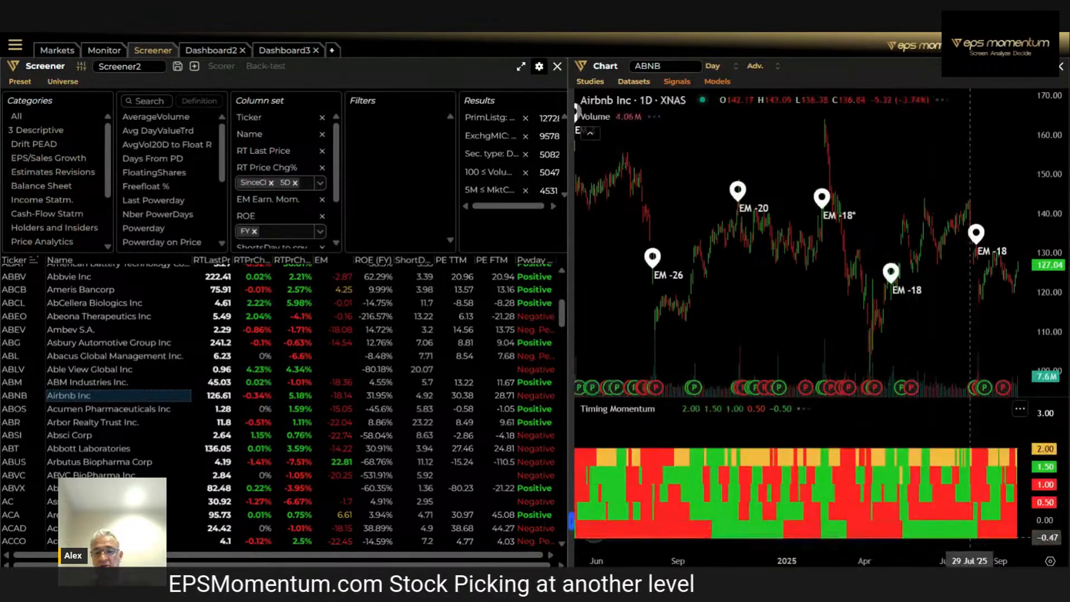
{"action": "scroll", "coordinate": [961, 522], "scroll_direction": "up", "scroll_amount": 3}
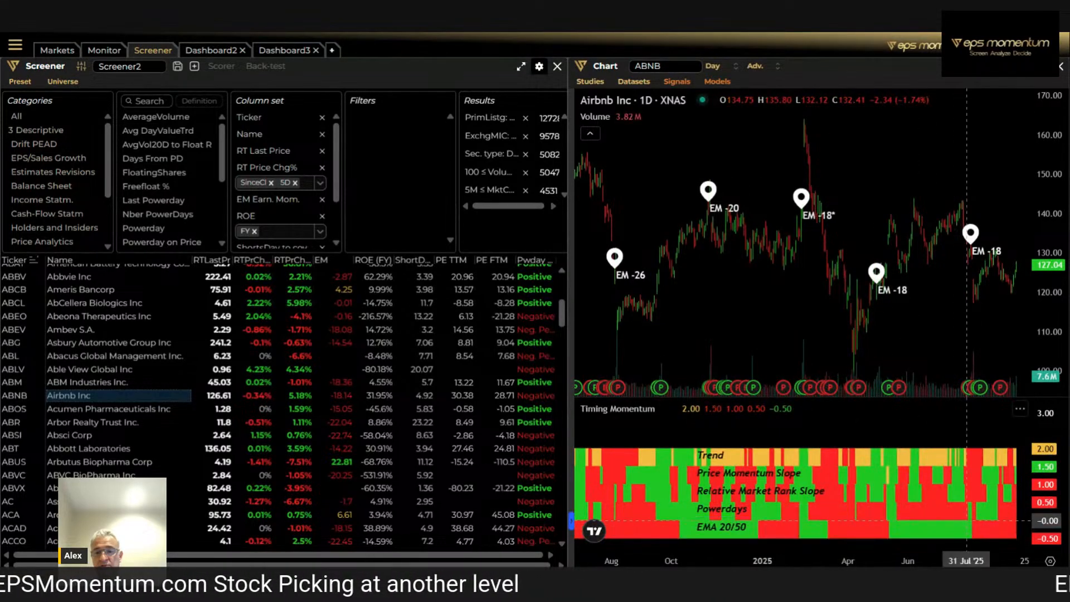
{"action": "scroll", "coordinate": [950, 507], "scroll_direction": "up", "scroll_amount": 2}
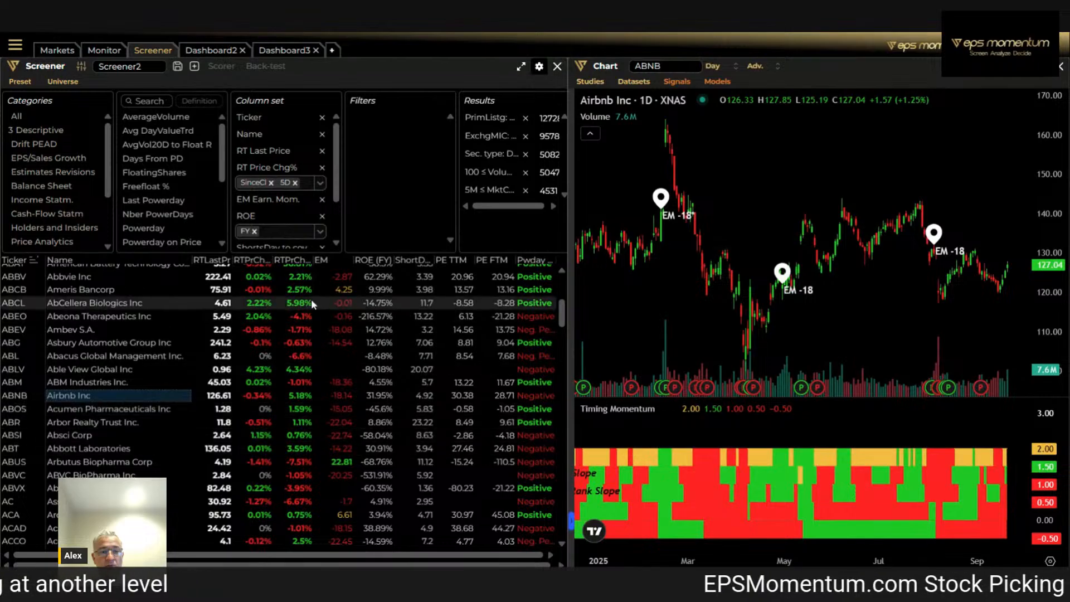
Load the Ameris Bancorp chart from the screener list and examine its earnings momentum markers and the 04/09/25 powerday marker
{"action": "left_click", "coordinate": [534, 291]}
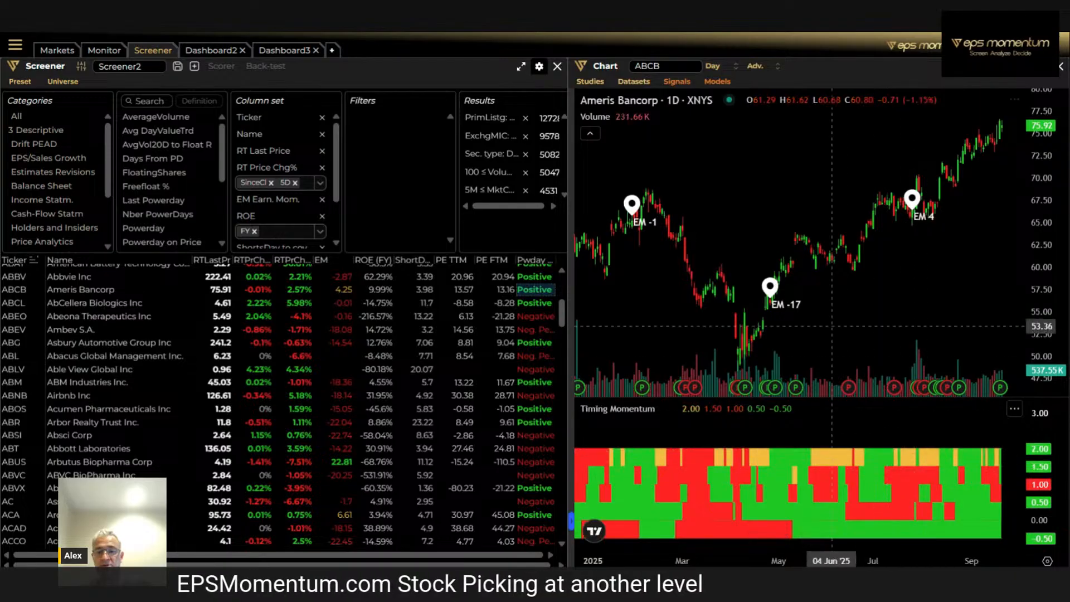
{"action": "scroll", "coordinate": [759, 346], "scroll_direction": "down", "scroll_amount": 3}
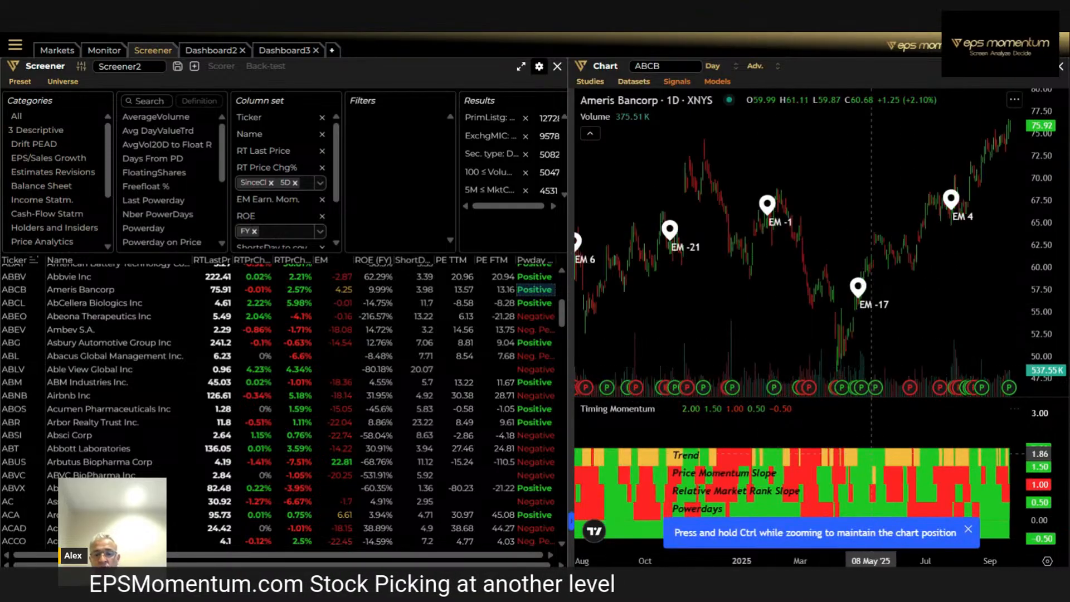
{"action": "left_click", "coordinate": [970, 530]}
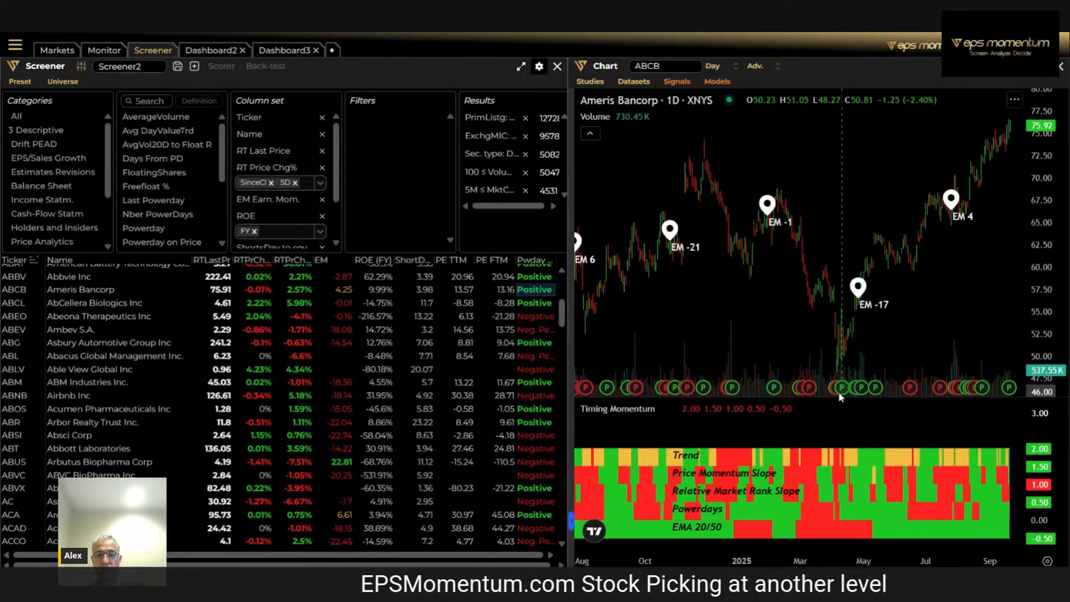
{"action": "mouse_move", "coordinate": [841, 392]}
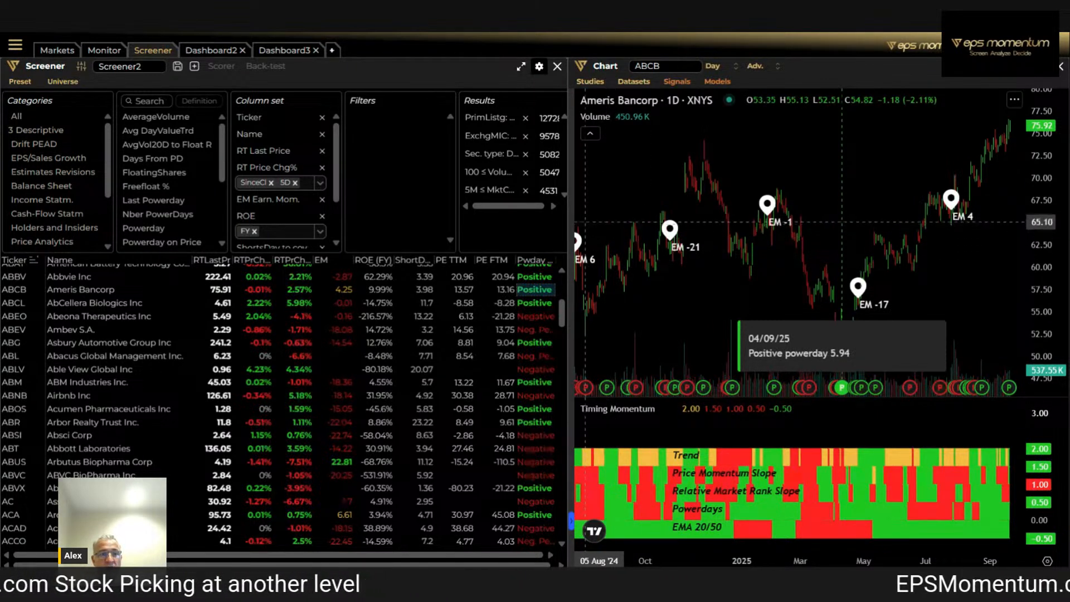
Check the Markets page, return to the screener, and examine the Ameris Bancorp price history back to mid-2024
{"action": "left_click", "coordinate": [57, 50]}
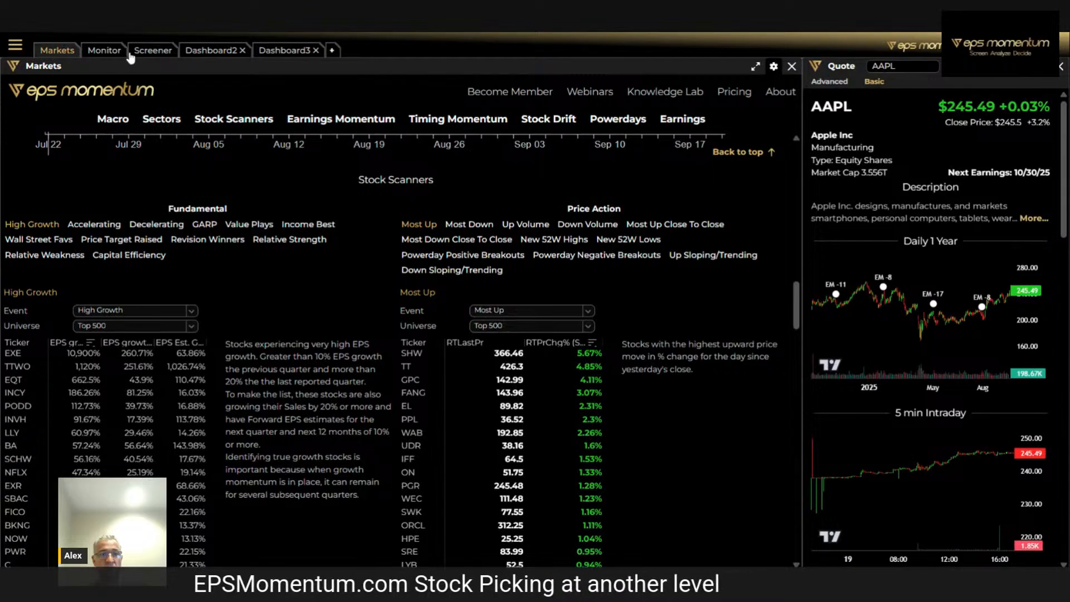
{"action": "left_click", "coordinate": [147, 50]}
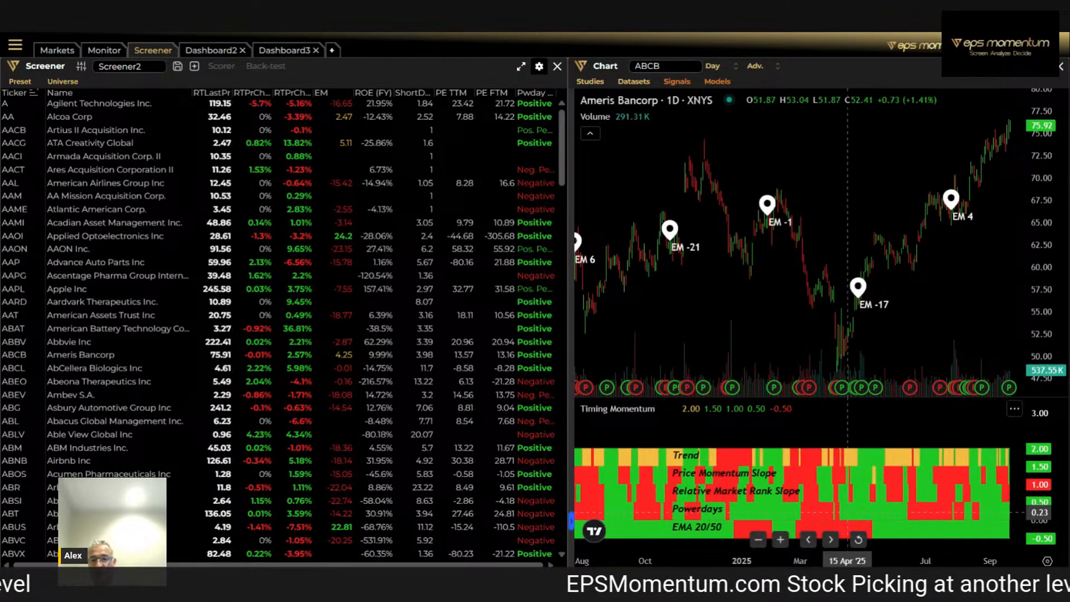
{"action": "scroll", "coordinate": [900, 528], "scroll_direction": "up", "scroll_amount": 2}
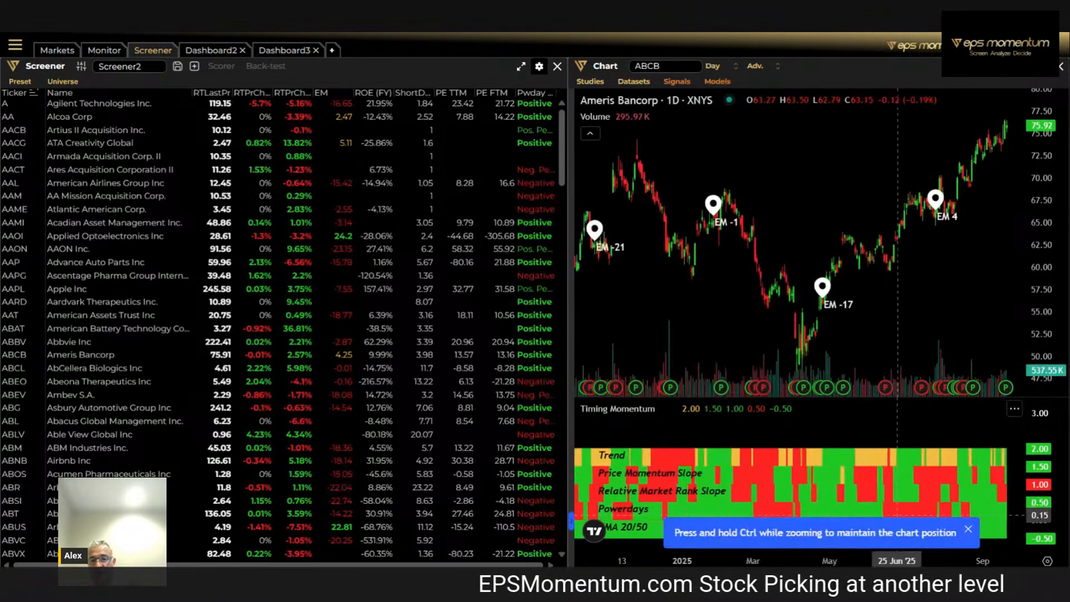
{"action": "left_click", "coordinate": [969, 531]}
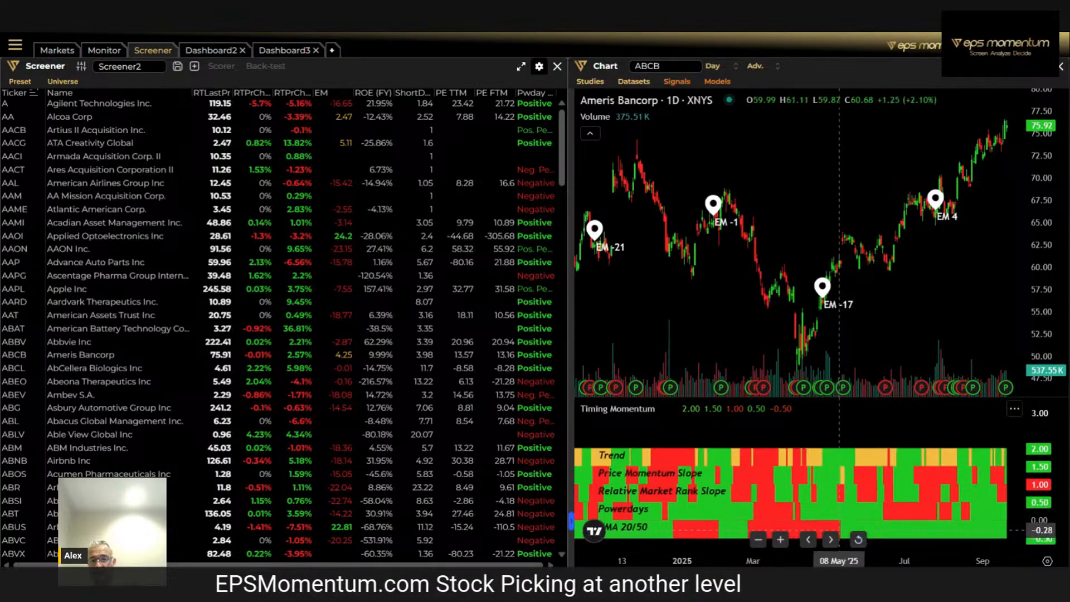
{"action": "scroll", "coordinate": [869, 526], "scroll_direction": "down", "scroll_amount": 3}
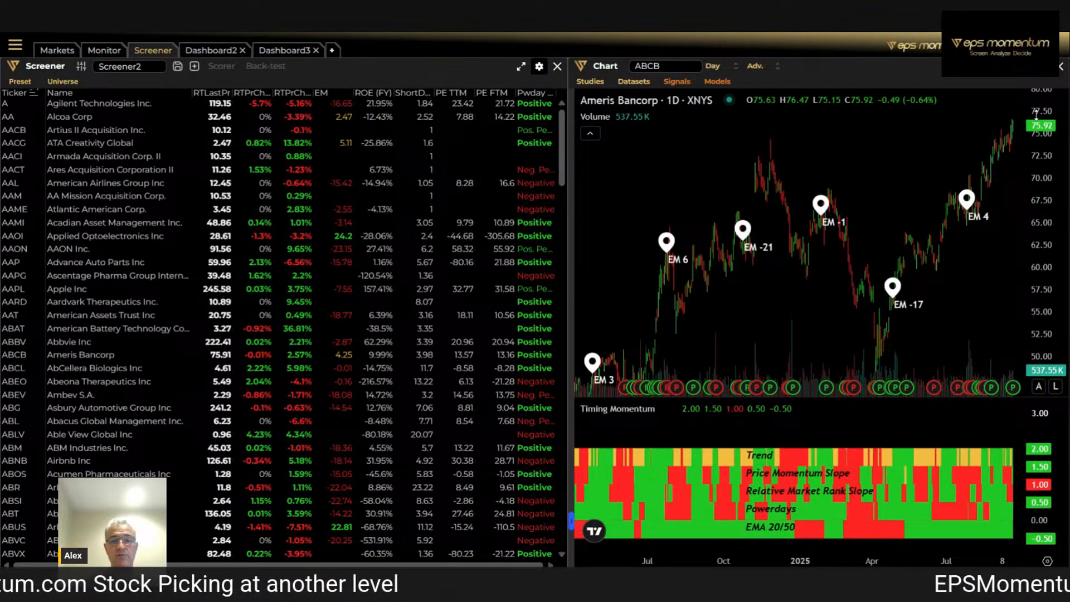
{"action": "left_click_drag", "start_coordinate": [1055, 262], "coordinate": [1056, 293]}
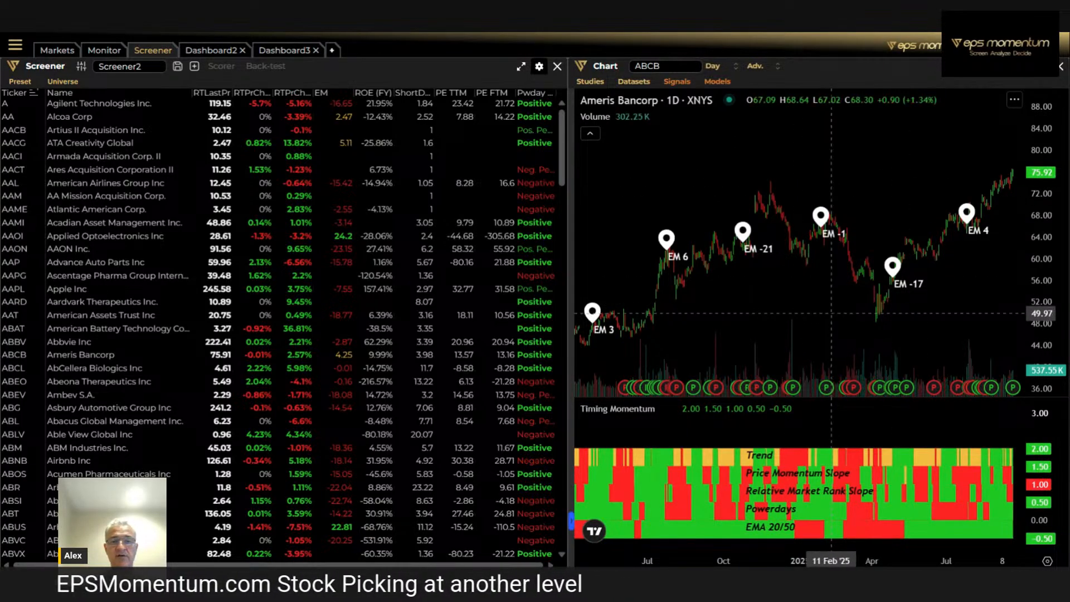
Add the RMR Rel. Market Rank signal to the Ameris Bancorp chart
{"action": "left_click", "coordinate": [678, 83]}
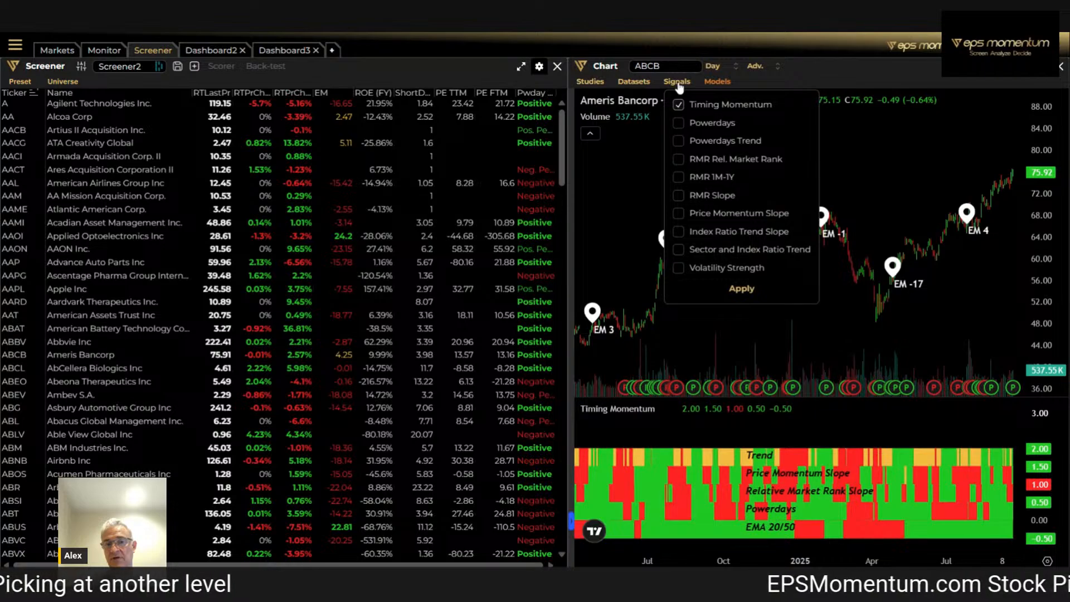
{"action": "left_click", "coordinate": [677, 159]}
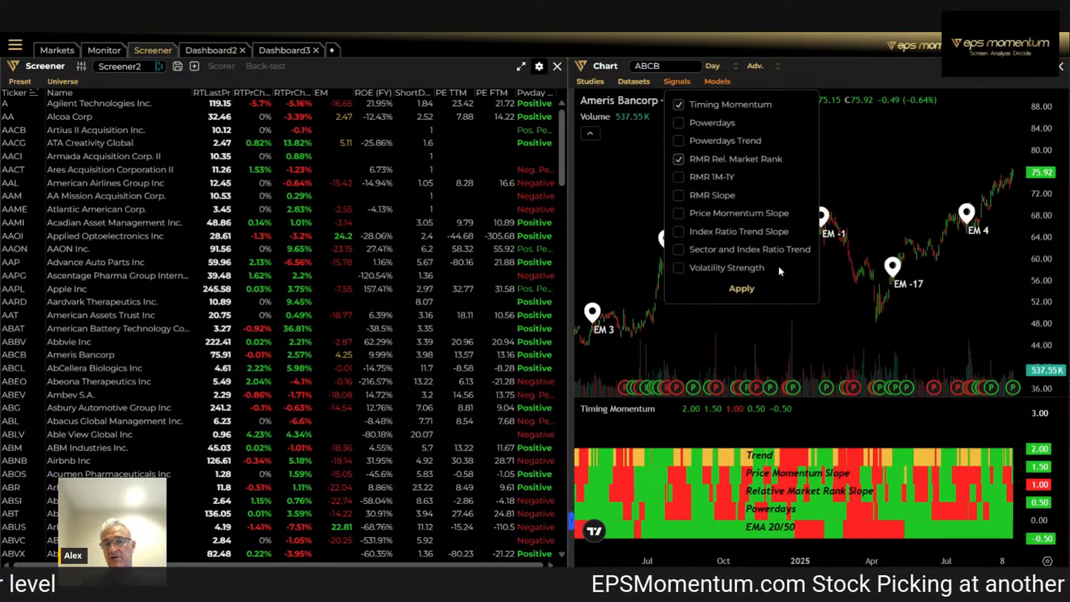
{"action": "left_click", "coordinate": [743, 289]}
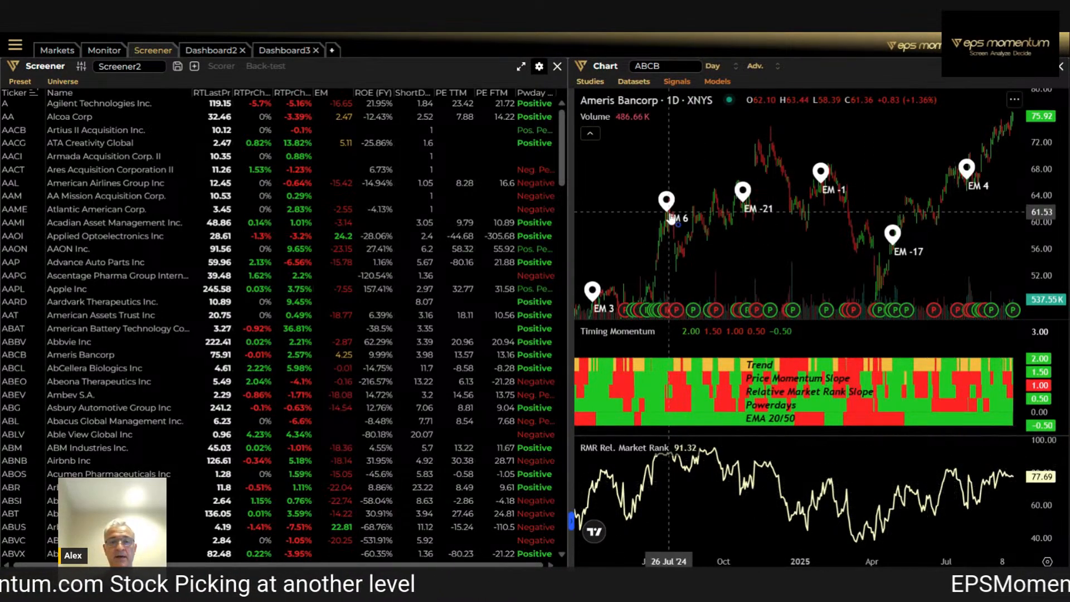
Add the EPS and Sales datasets to the Ameris Bancorp chart and view their history back to 2022
{"action": "left_click", "coordinate": [636, 84]}
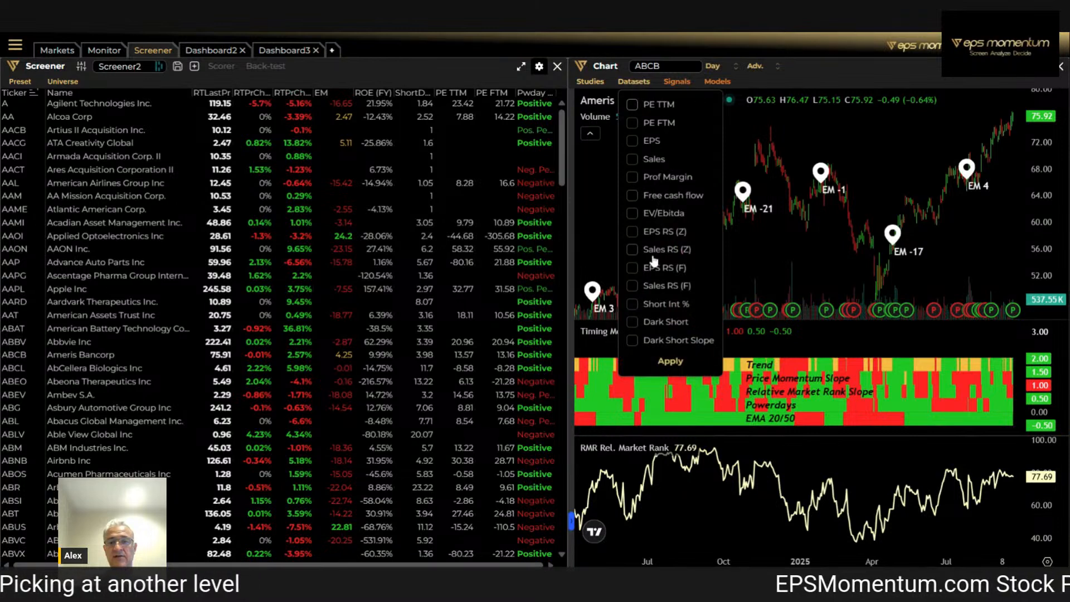
{"action": "left_click", "coordinate": [632, 141]}
{"action": "left_click", "coordinate": [632, 160]}
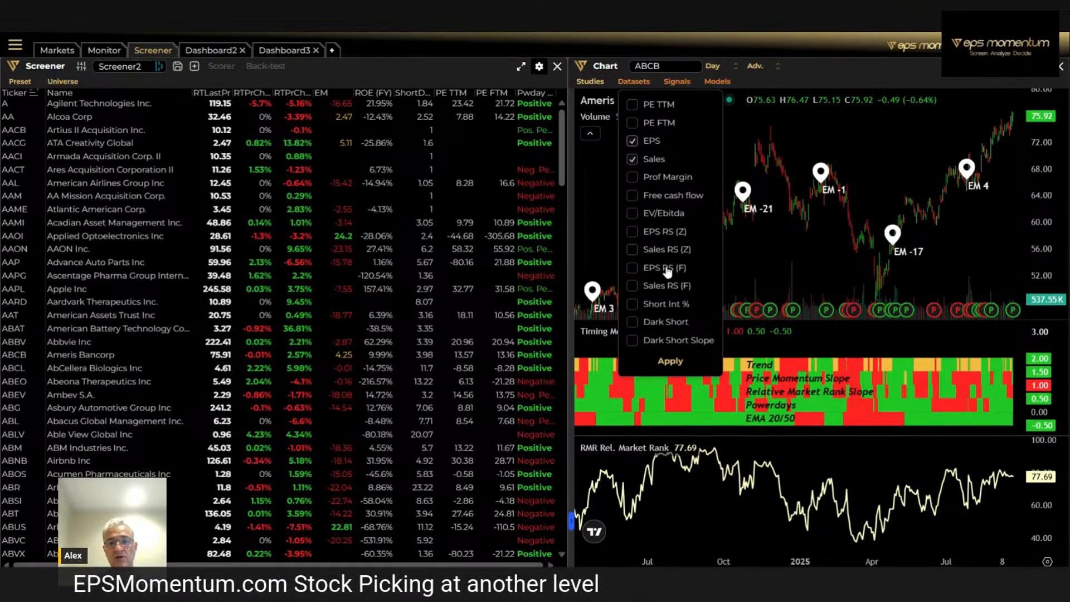
{"action": "left_click", "coordinate": [670, 361]}
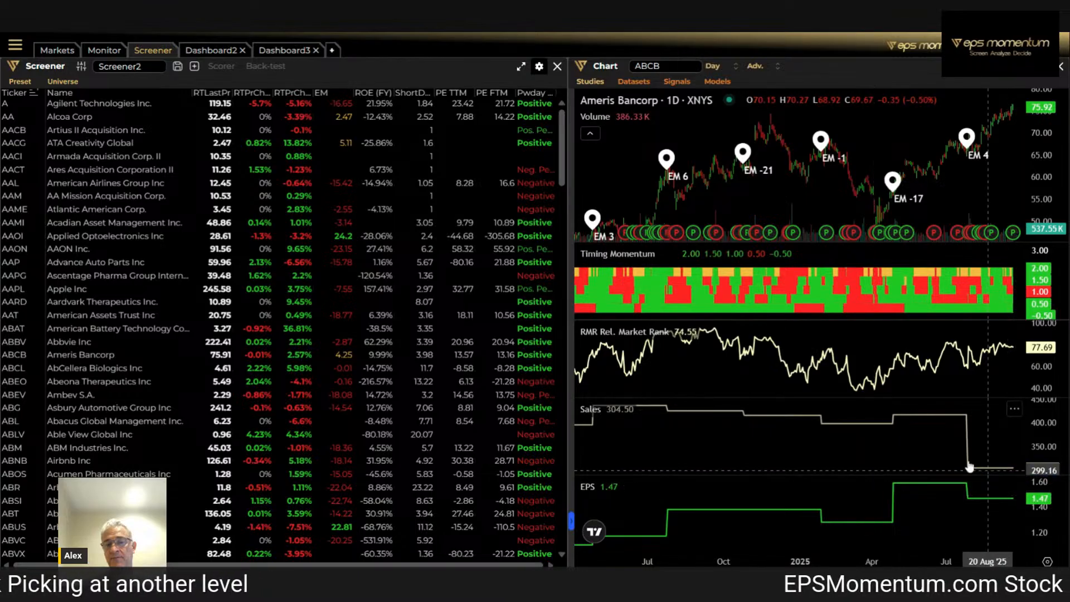
{"action": "scroll", "coordinate": [969, 467], "scroll_direction": "down", "scroll_amount": 5}
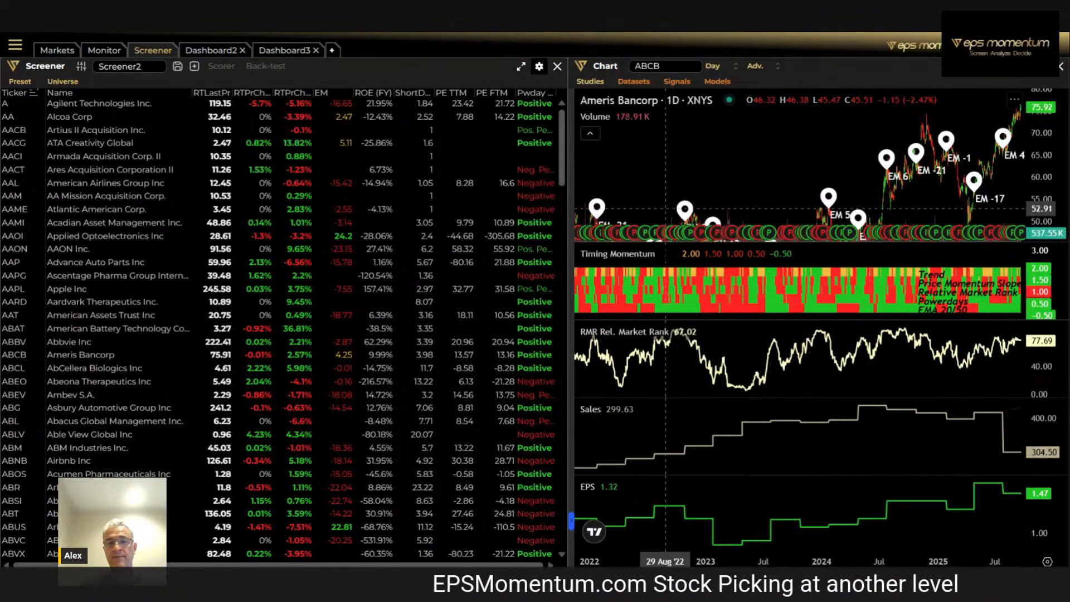
Replace the chart's EPS and Sales datasets with EPS RS (Z) and Sales RS (Z) and examine them from mid-2024 onward
{"action": "left_click", "coordinate": [639, 82]}
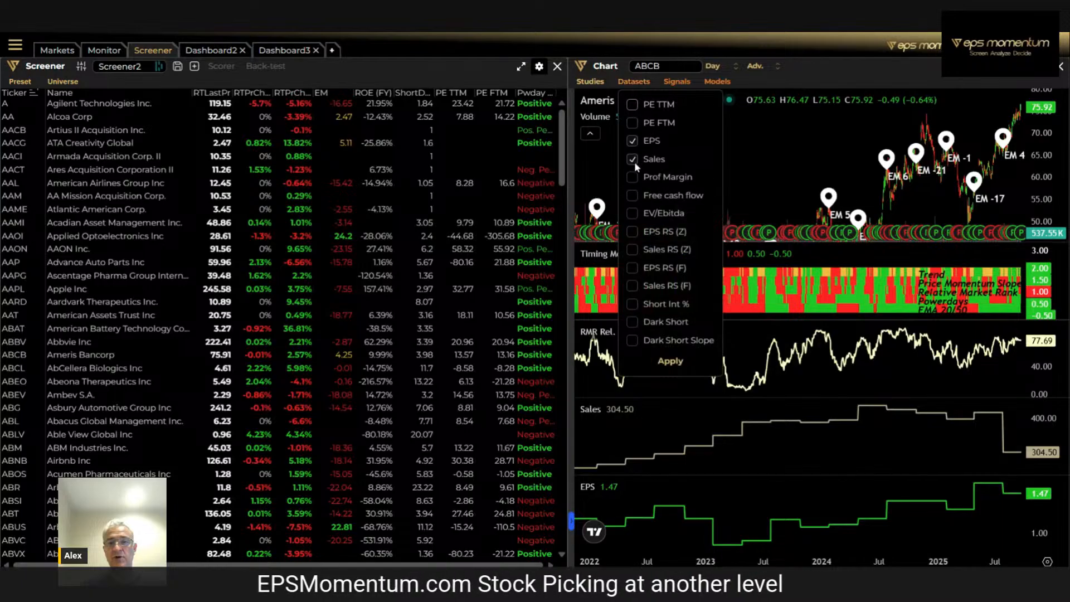
{"action": "left_click", "coordinate": [631, 141]}
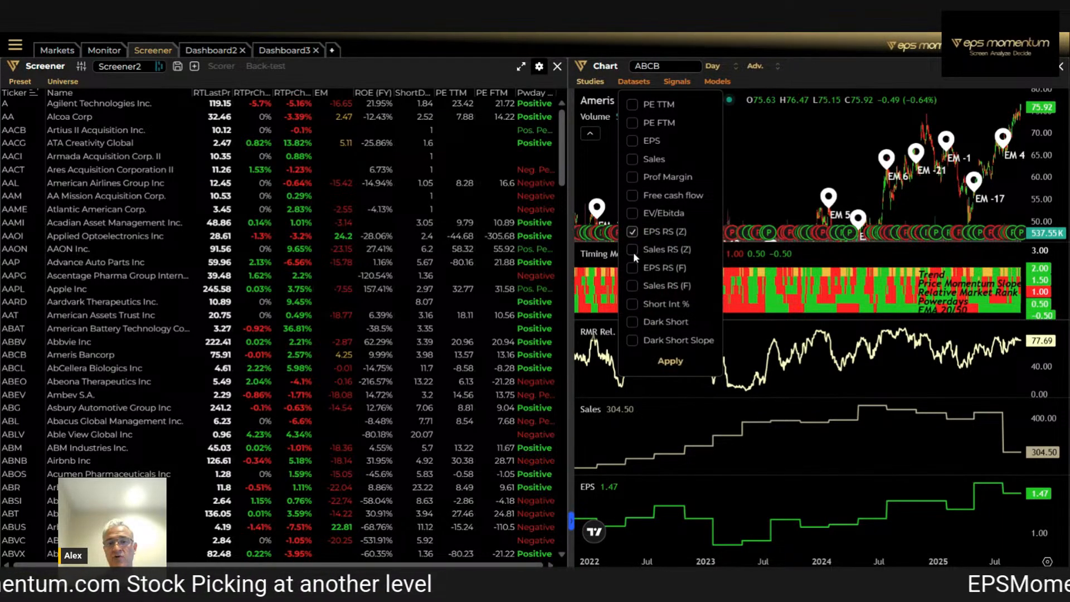
{"action": "left_click", "coordinate": [668, 362]}
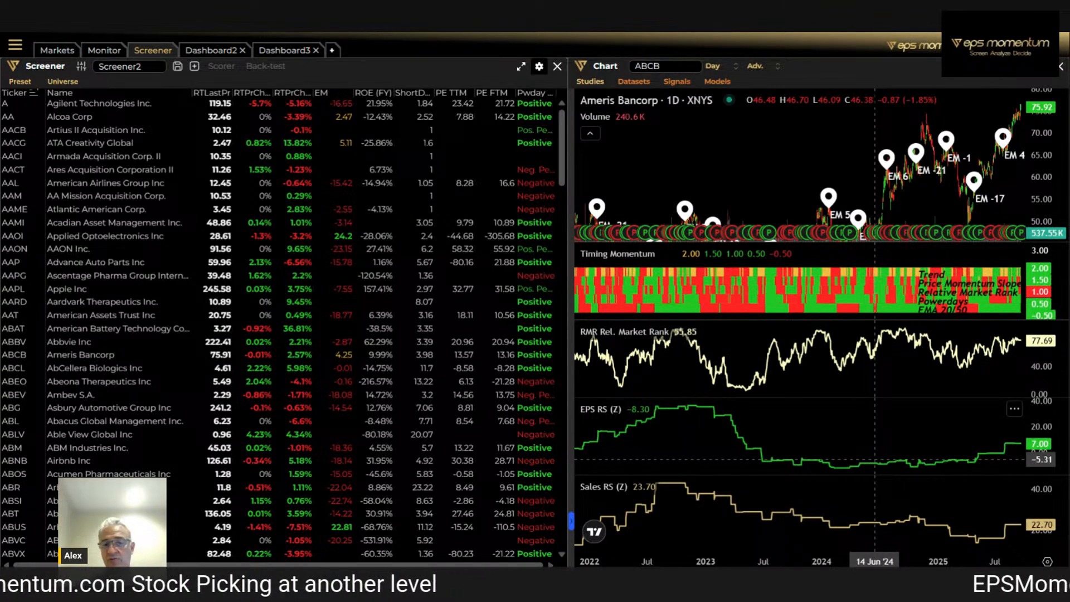
{"action": "scroll", "coordinate": [941, 448], "scroll_direction": "up", "scroll_amount": 2}
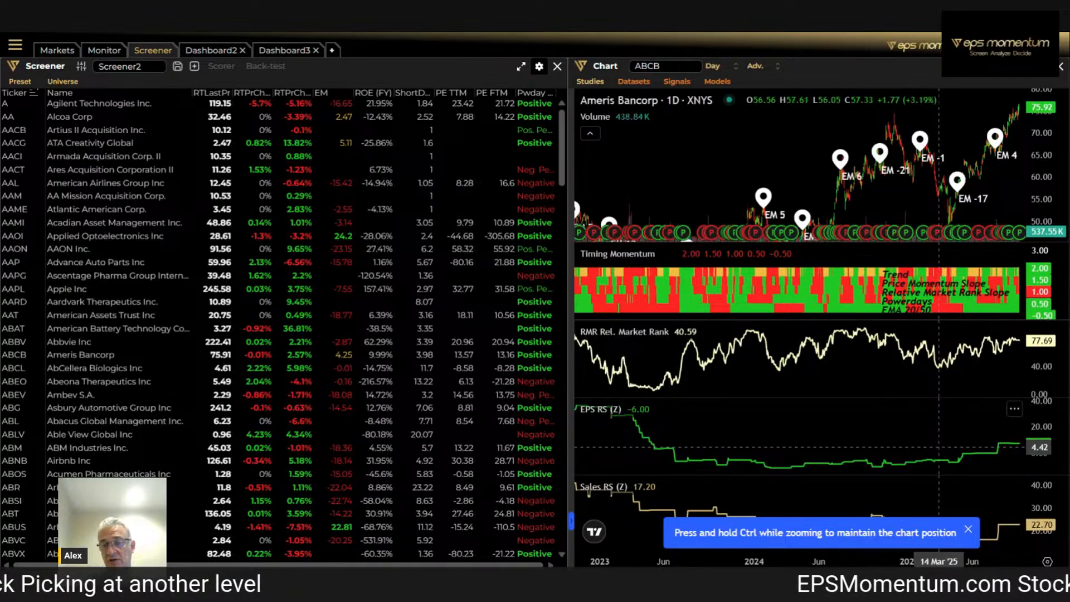
{"action": "scroll", "coordinate": [940, 448], "scroll_direction": "up", "scroll_amount": 1}
{"action": "scroll", "coordinate": [921, 442], "scroll_direction": "up", "scroll_amount": 2}
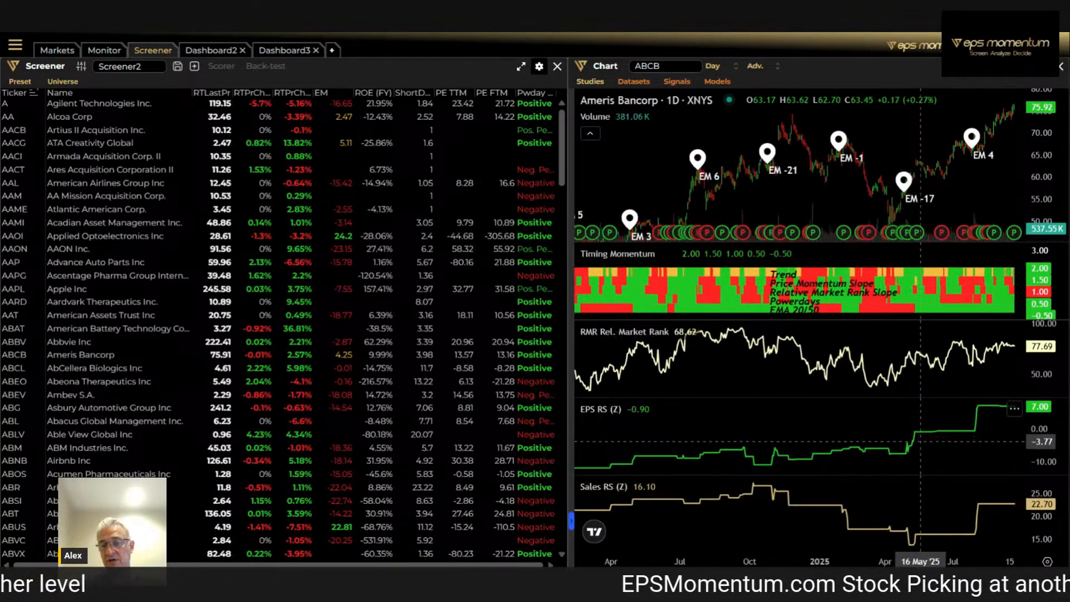
{"action": "scroll", "coordinate": [920, 441], "scroll_direction": "up", "scroll_amount": 1}
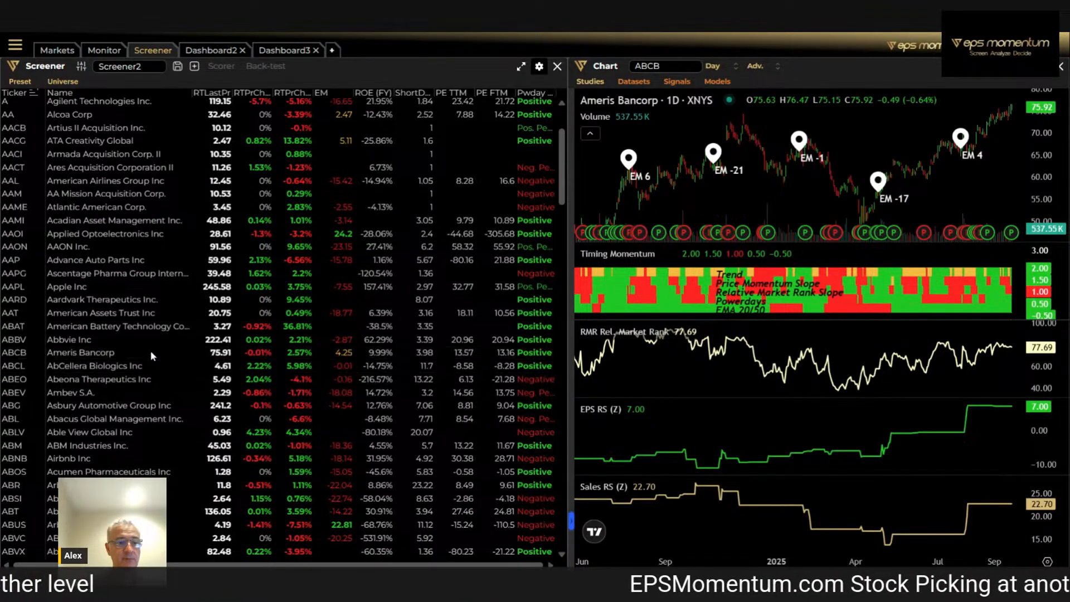
Look through the stock list, reopen the screener's field and column settings, and widen the screener pane
{"action": "scroll", "coordinate": [143, 329], "scroll_direction": "down", "scroll_amount": 10}
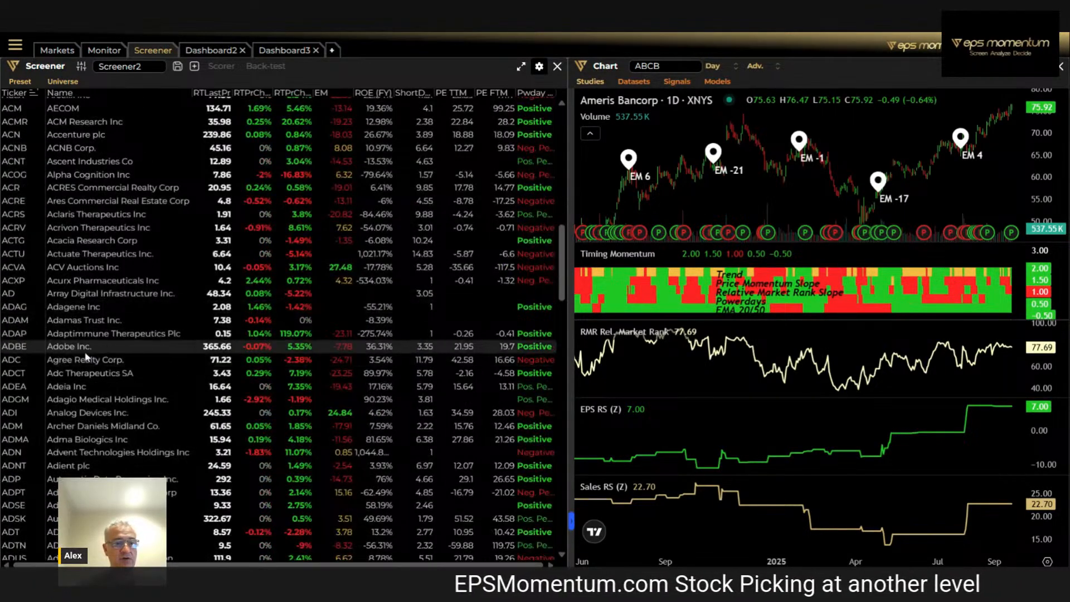
{"action": "scroll", "coordinate": [199, 316], "scroll_direction": "up", "scroll_amount": 10}
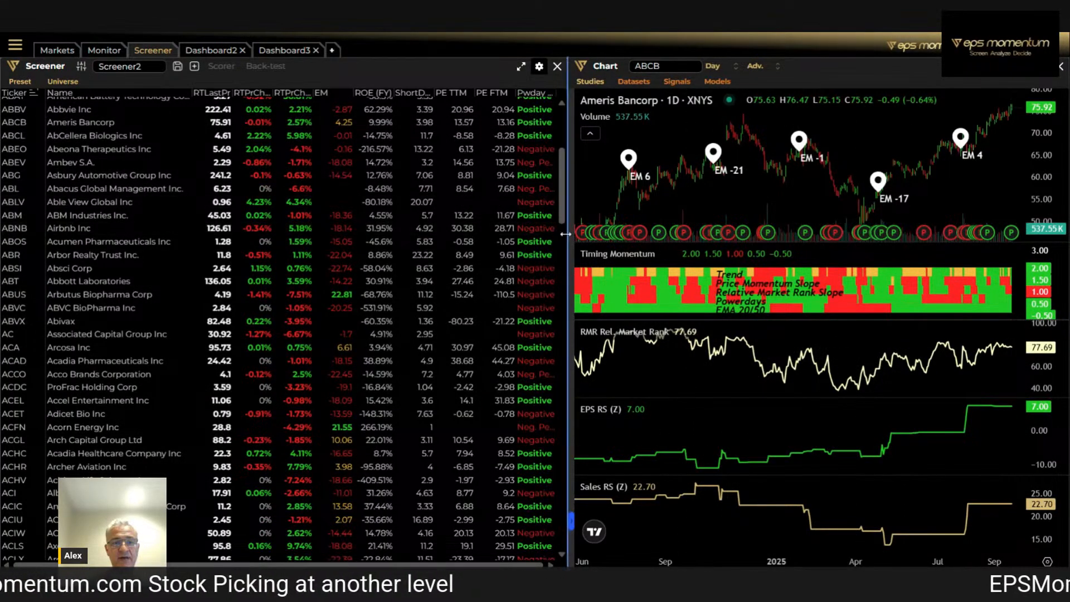
{"action": "left_click_drag", "start_coordinate": [566, 235], "coordinate": [595, 236]}
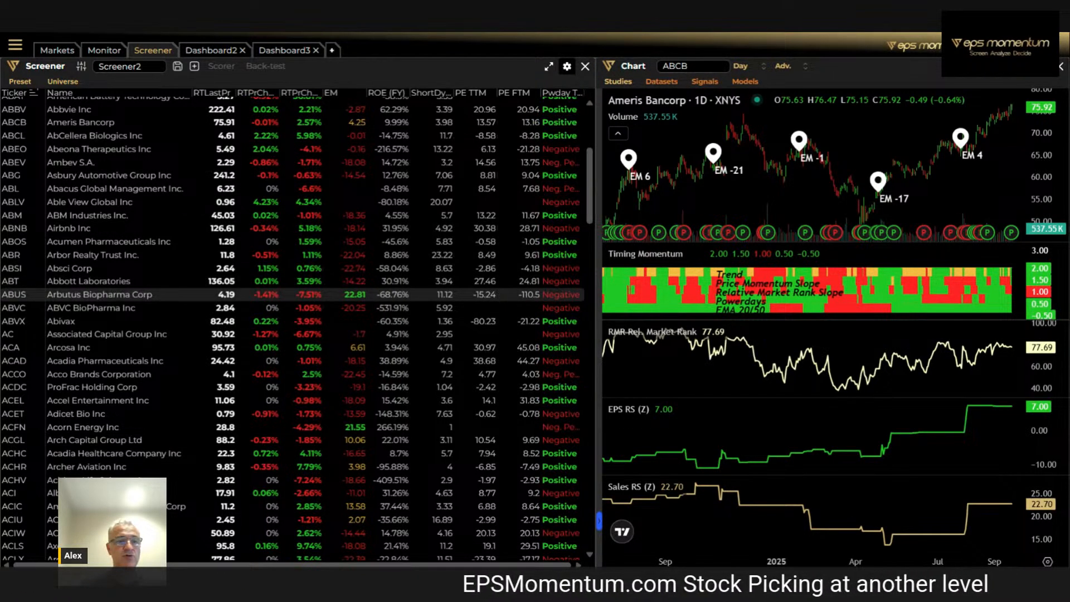
{"action": "left_click", "coordinate": [81, 67]}
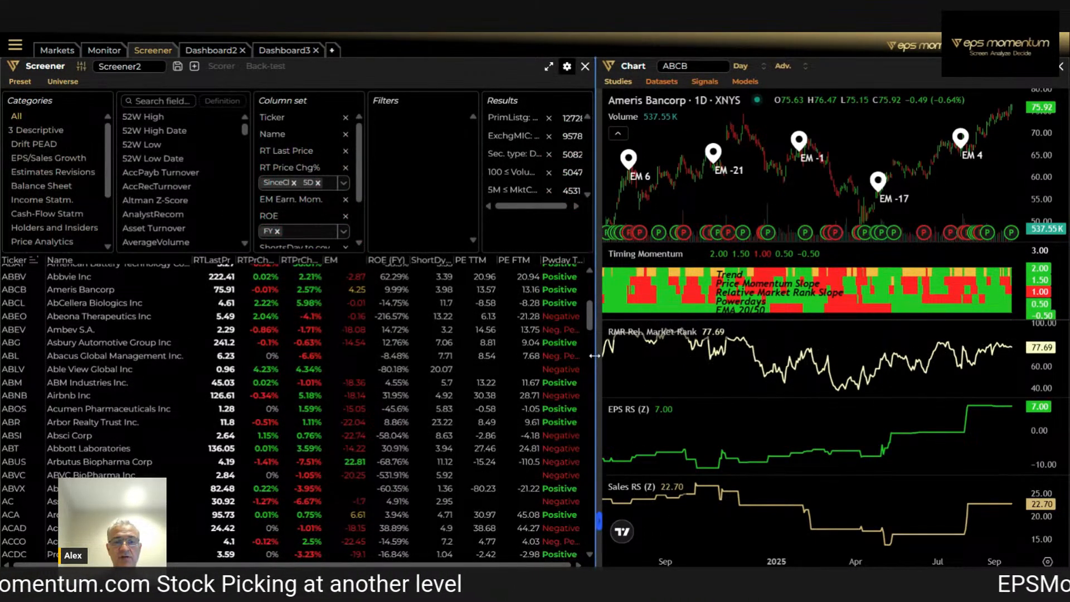
{"action": "left_click_drag", "start_coordinate": [592, 356], "coordinate": [720, 379]}
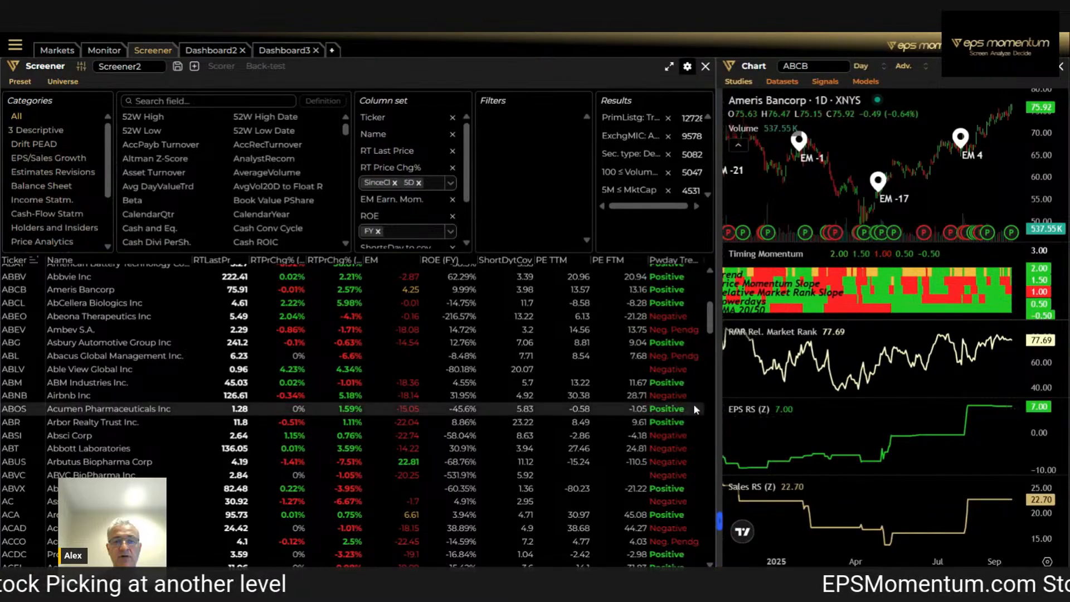
Remove the ROE, ShortsDay to cov, both PE, RT Price Chg%, EM Earn. Mom. and Powerday Trend columns from the screener's column set
{"action": "left_click", "coordinate": [452, 217]}
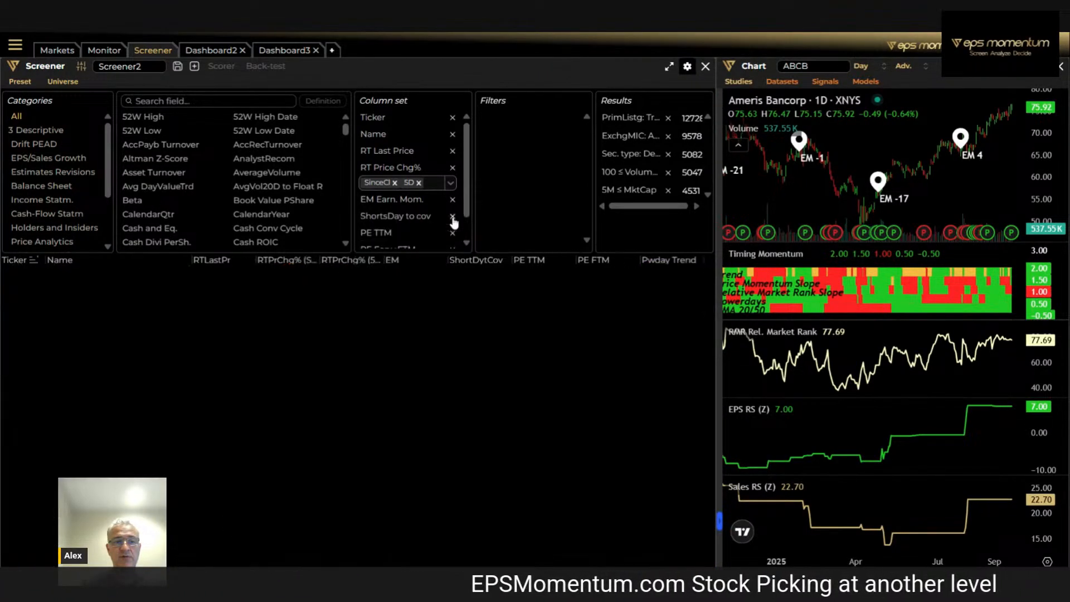
{"action": "left_click", "coordinate": [453, 216]}
{"action": "left_click", "coordinate": [453, 216]}
{"action": "left_click", "coordinate": [453, 217]}
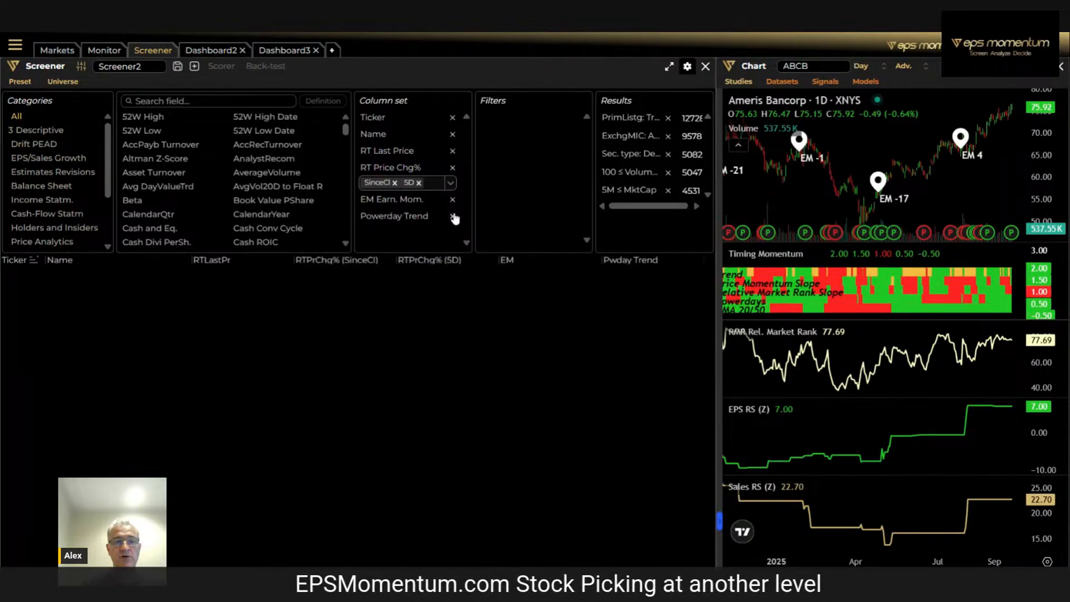
{"action": "left_click", "coordinate": [453, 168]}
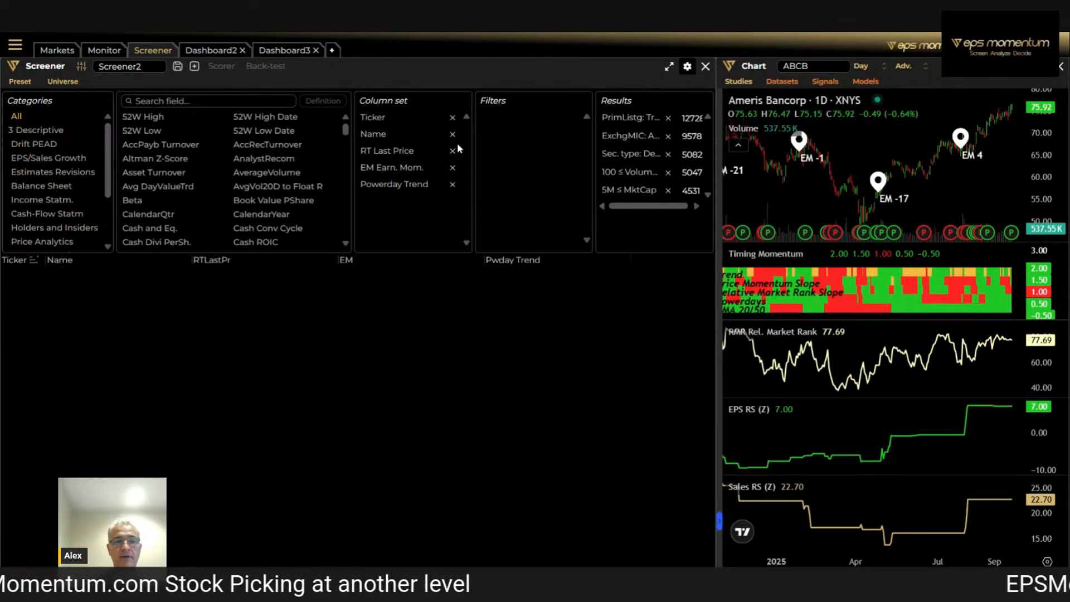
{"action": "left_click", "coordinate": [453, 169]}
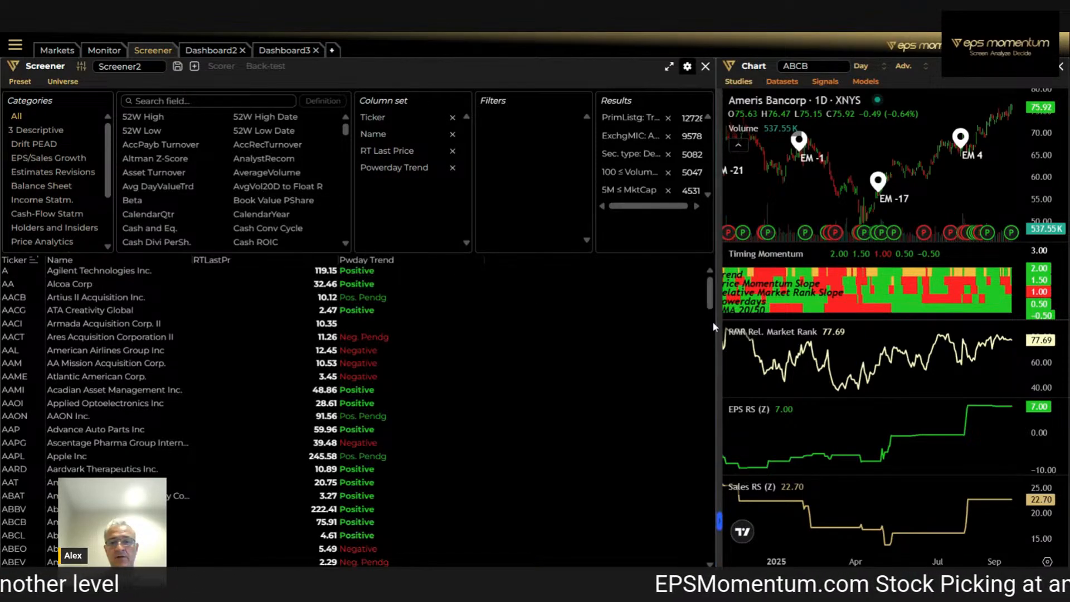
{"action": "left_click_drag", "start_coordinate": [715, 321], "coordinate": [674, 327]}
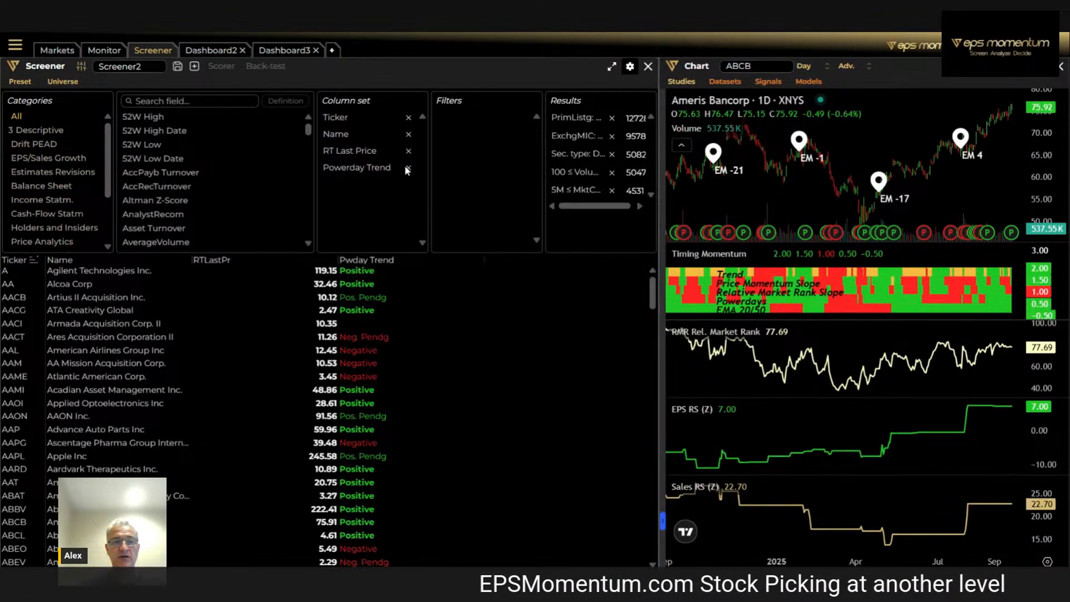
{"action": "left_click", "coordinate": [408, 168]}
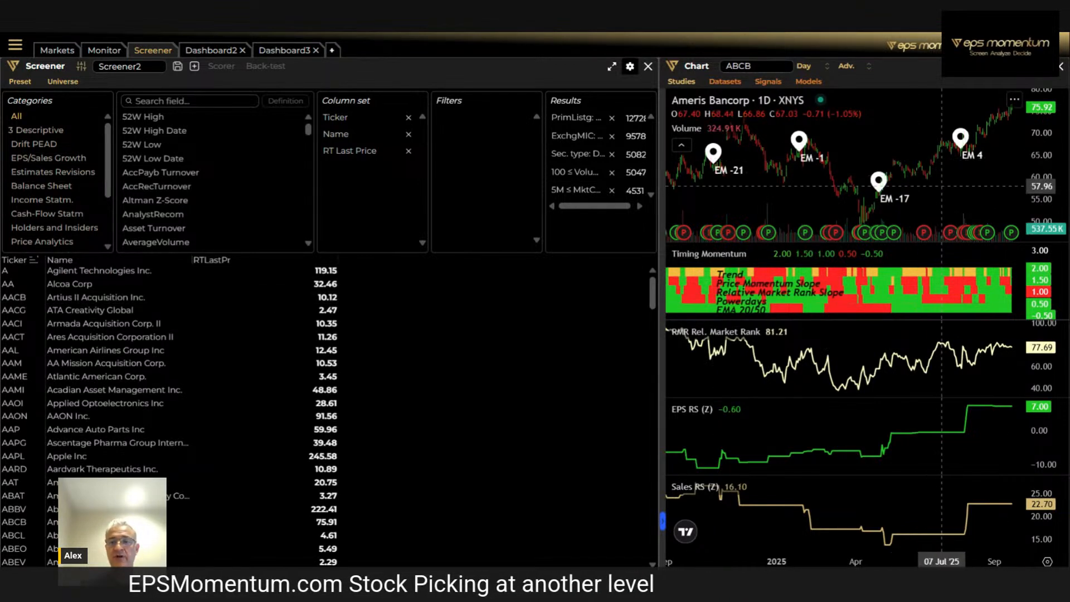
{"action": "left_click", "coordinate": [168, 104]}
{"action": "type", "text": "earn"}
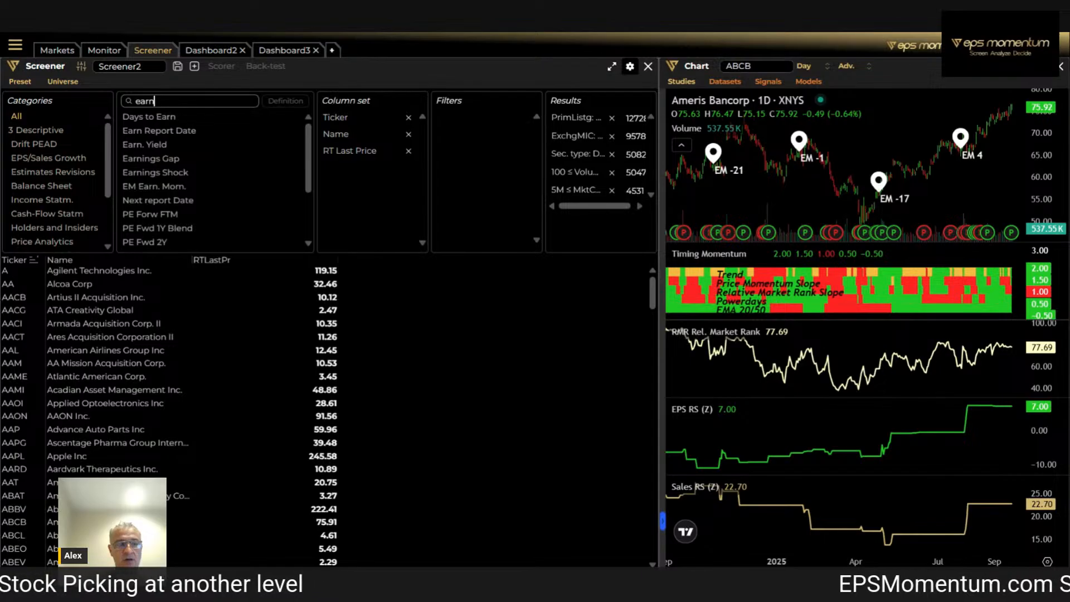
{"action": "type", "text": " mom"}
{"action": "key", "text": "BackSpace"}
{"action": "key", "text": "BackSpace"}
{"action": "key", "text": "BackSpace"}
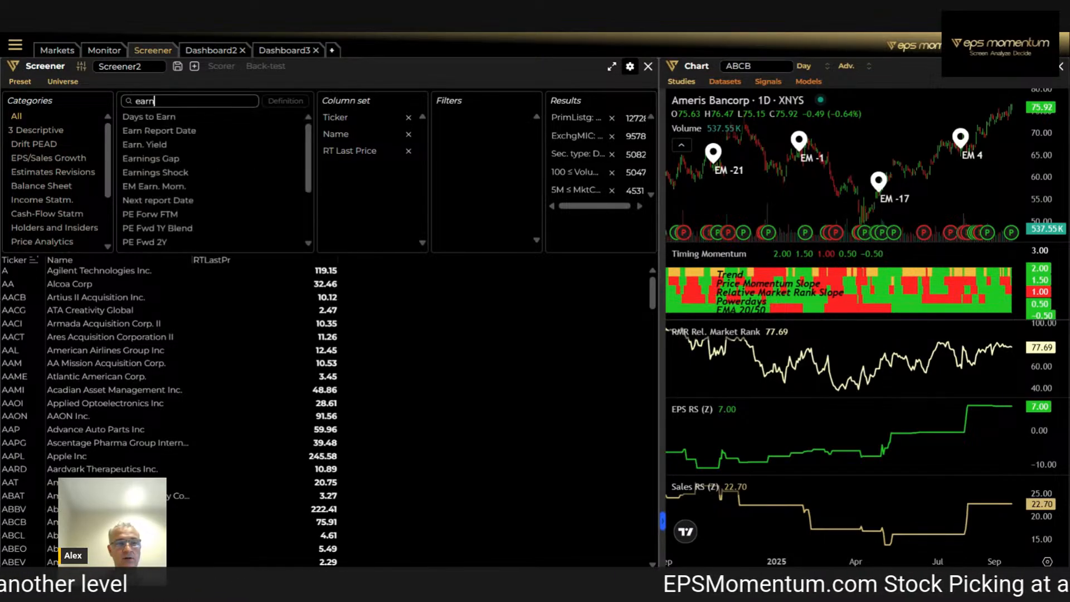
{"action": "key", "text": "BackSpace"}
{"action": "key", "text": "BackSpace"}
{"action": "key", "text": "BackSpace"}
{"action": "key", "text": "BackSpace"}
Search the fields for "em", then add EM Earn. Mom. as a column and as a filter with a minimum of 0
{"action": "type", "text": "em"}
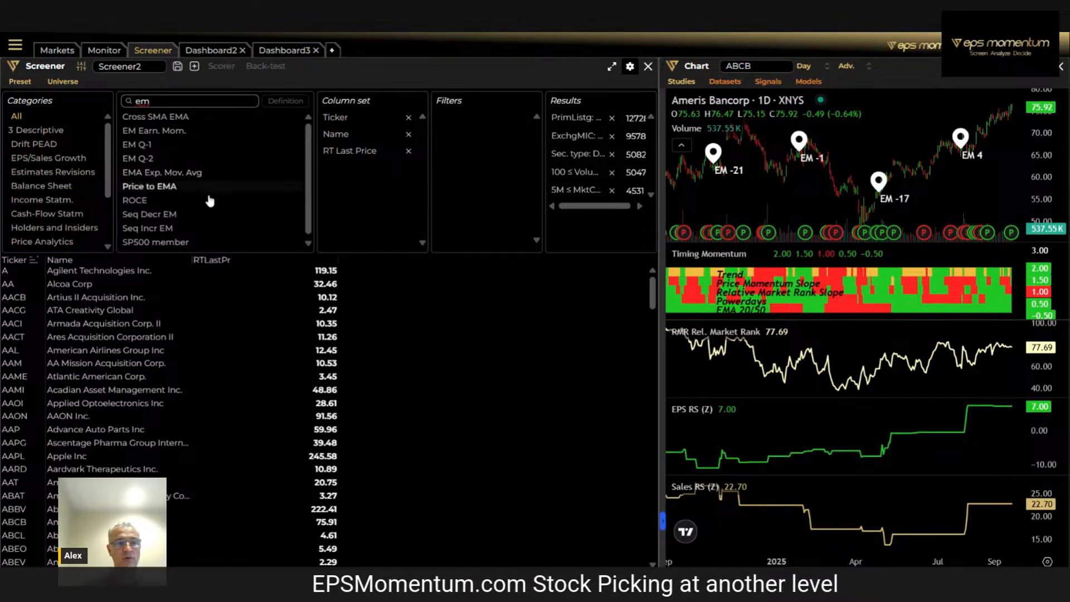
{"action": "left_click", "coordinate": [173, 134]}
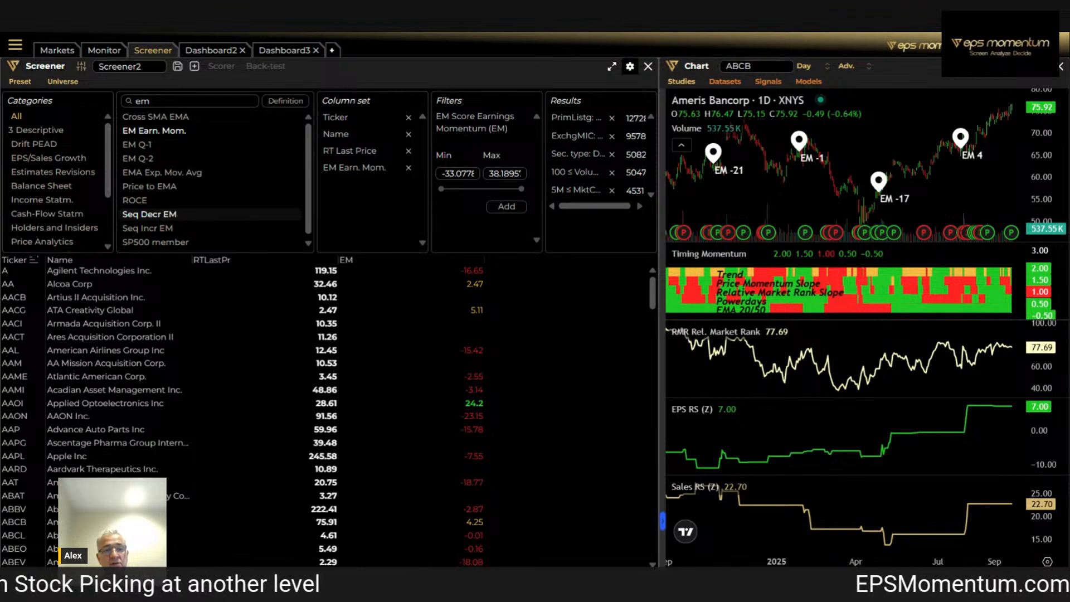
{"action": "left_click", "coordinate": [463, 174]}
{"action": "type", "text": "0"}
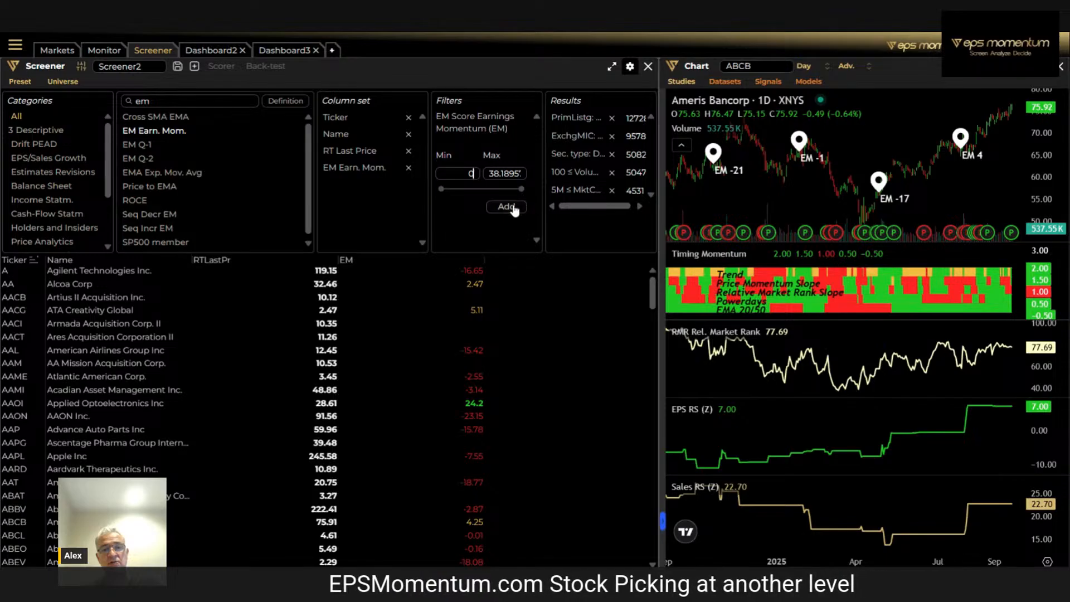
{"action": "left_click", "coordinate": [507, 208]}
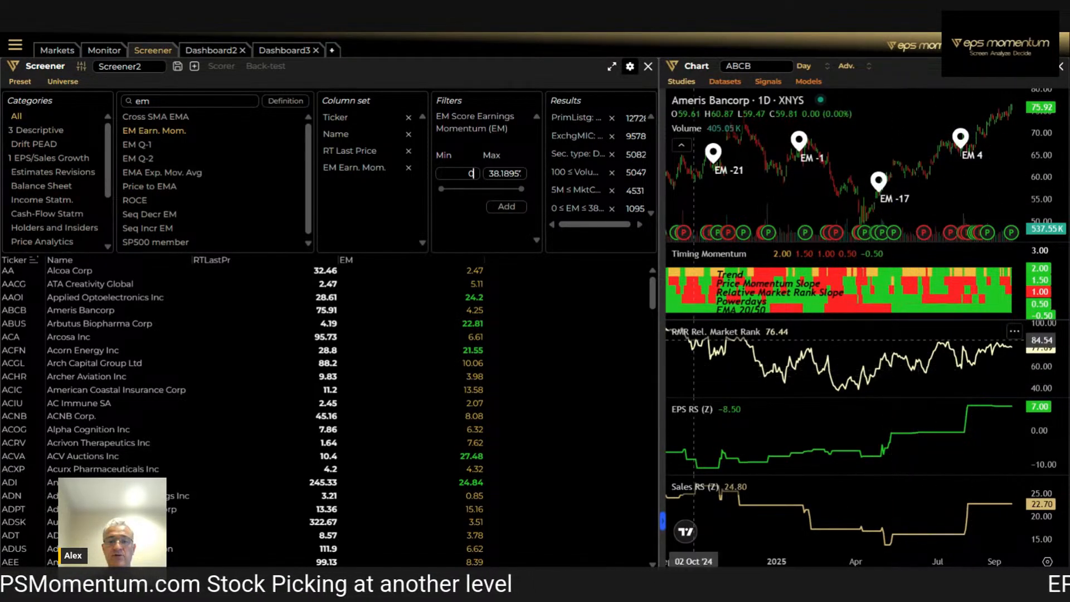
Find the Rel. Mkt.Rank RMR field by searching for "rmr" and add it as a column and as a filter with a minimum of 60
{"action": "double_click", "coordinate": [163, 104]}
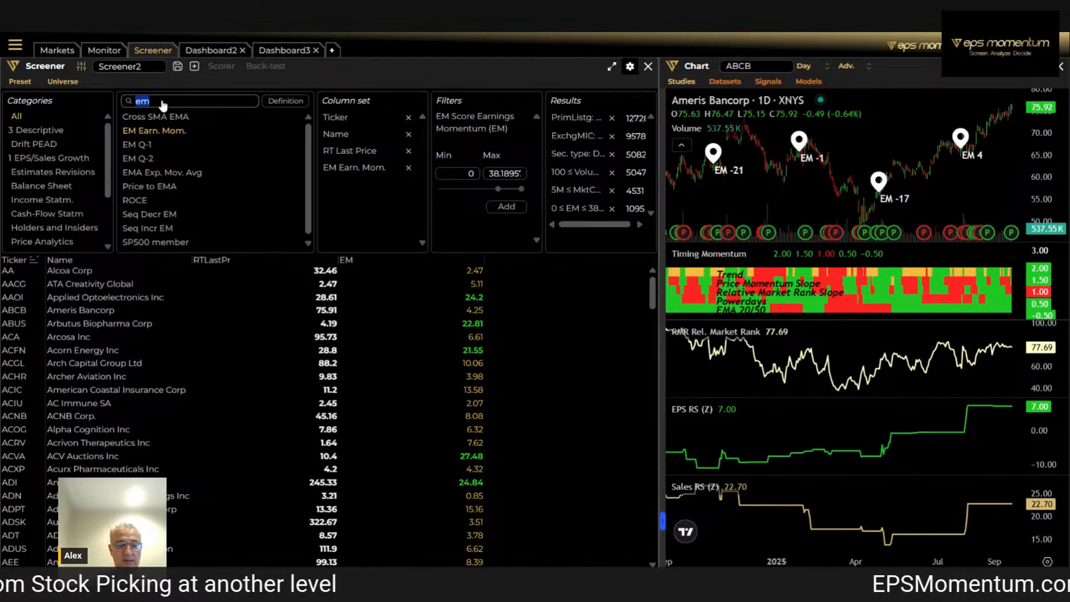
{"action": "type", "text": "rmr"}
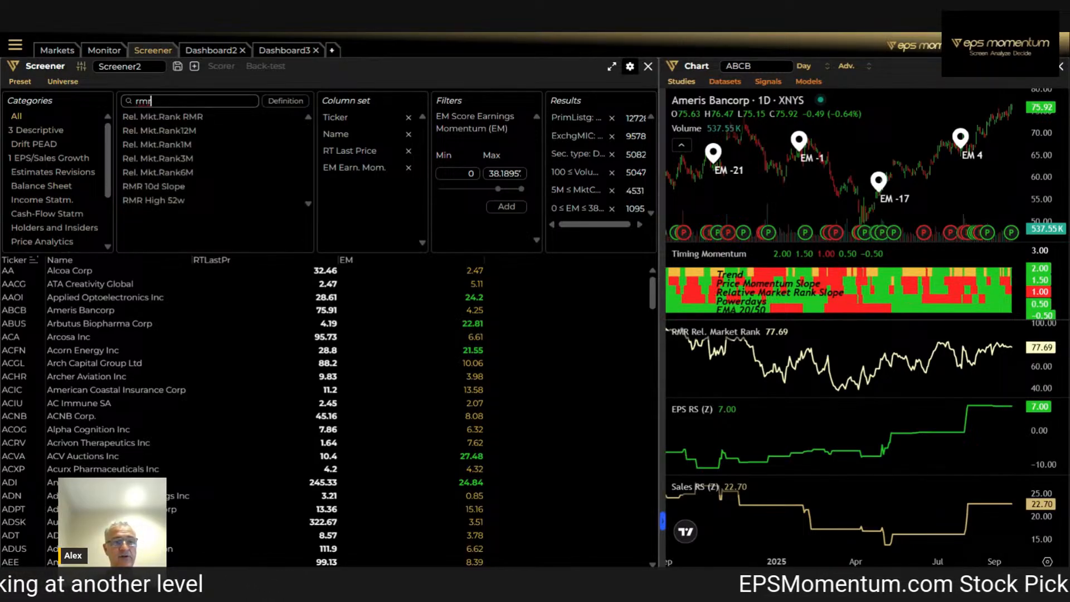
{"action": "double_click", "coordinate": [170, 117]}
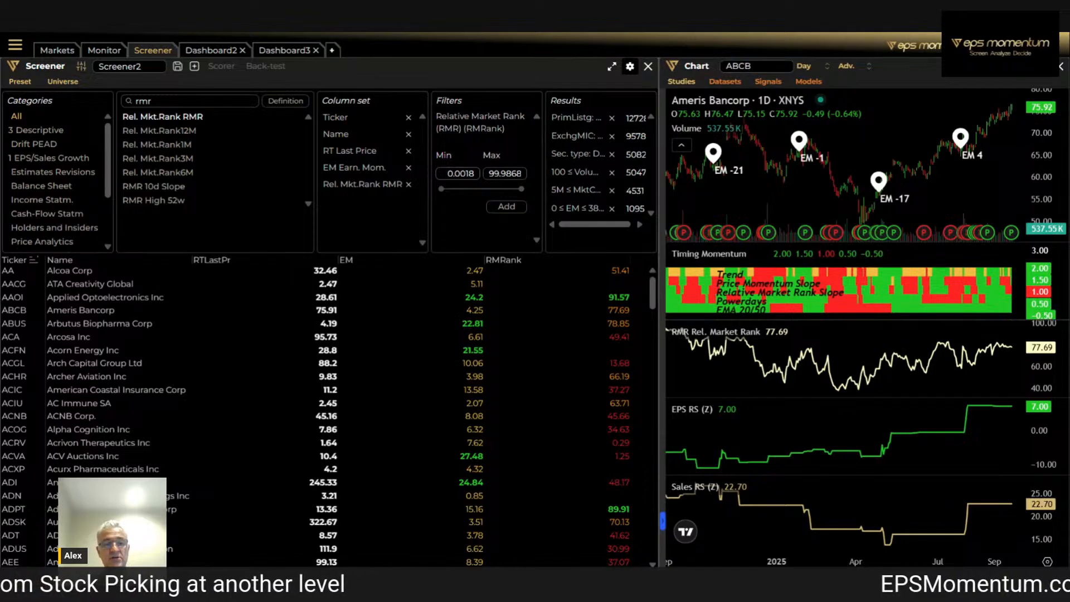
{"action": "double_click", "coordinate": [463, 174]}
{"action": "type", "text": "50"}
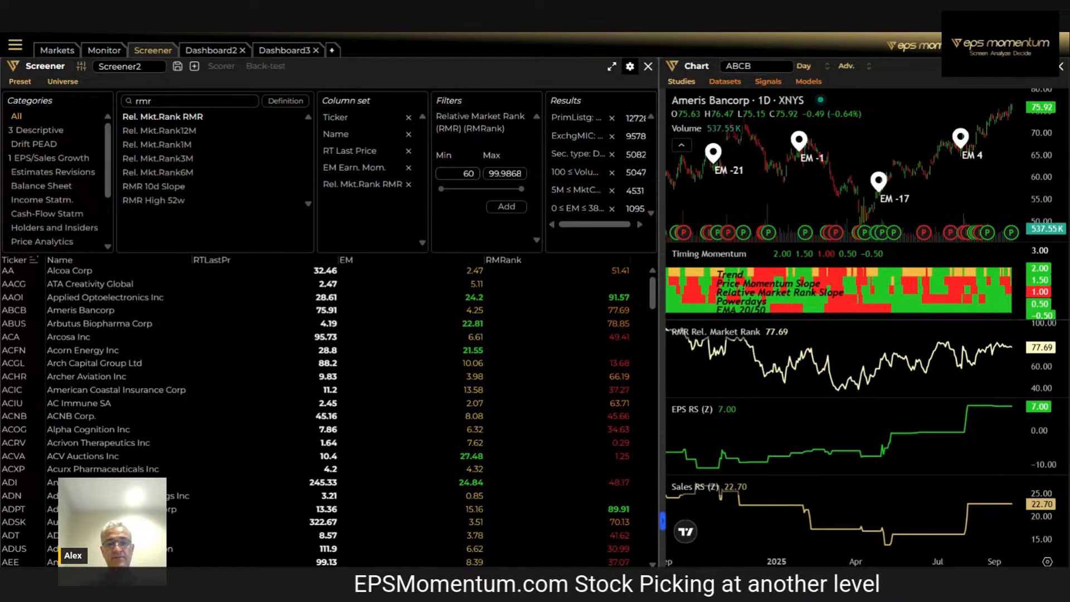
{"action": "left_click", "coordinate": [506, 206]}
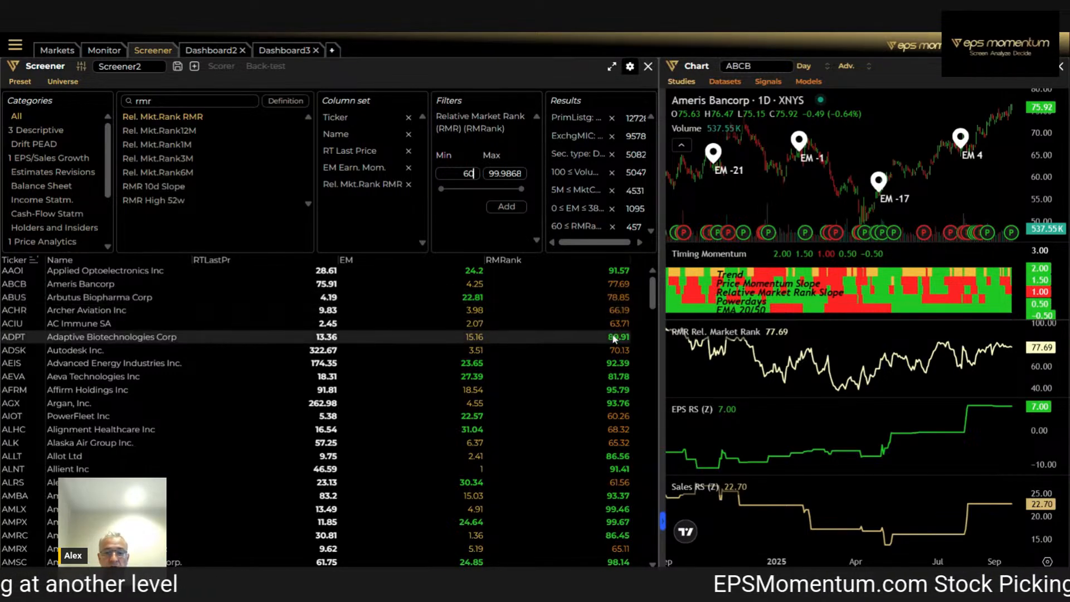
Chart Advanced Energy Industries from the results and add the RMR 10d Slope field to the column set
{"action": "left_click", "coordinate": [617, 365]}
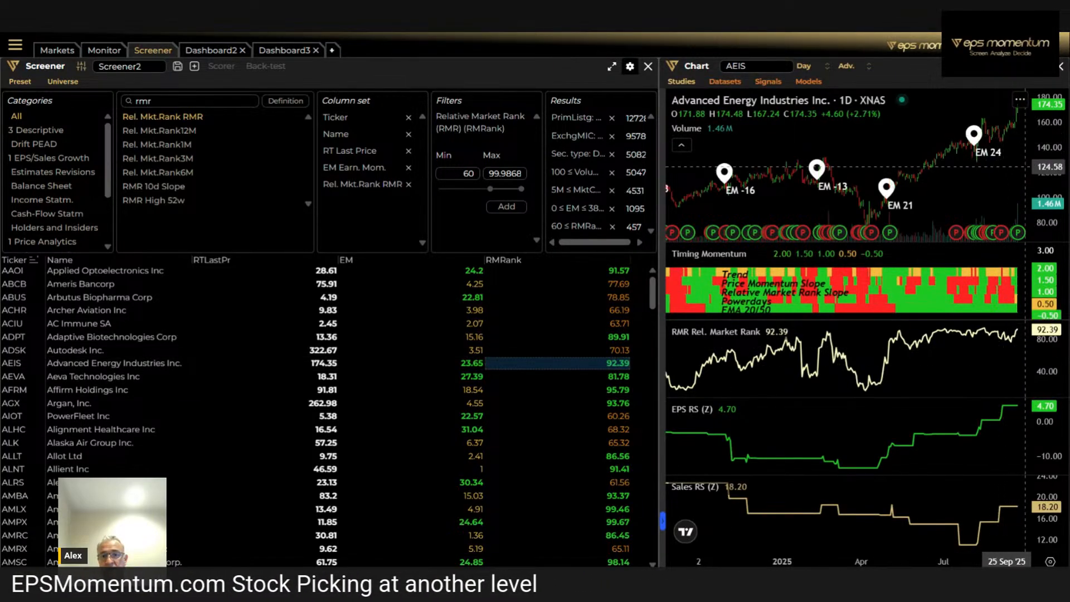
{"action": "scroll", "coordinate": [1026, 166], "scroll_direction": "up", "scroll_amount": 2}
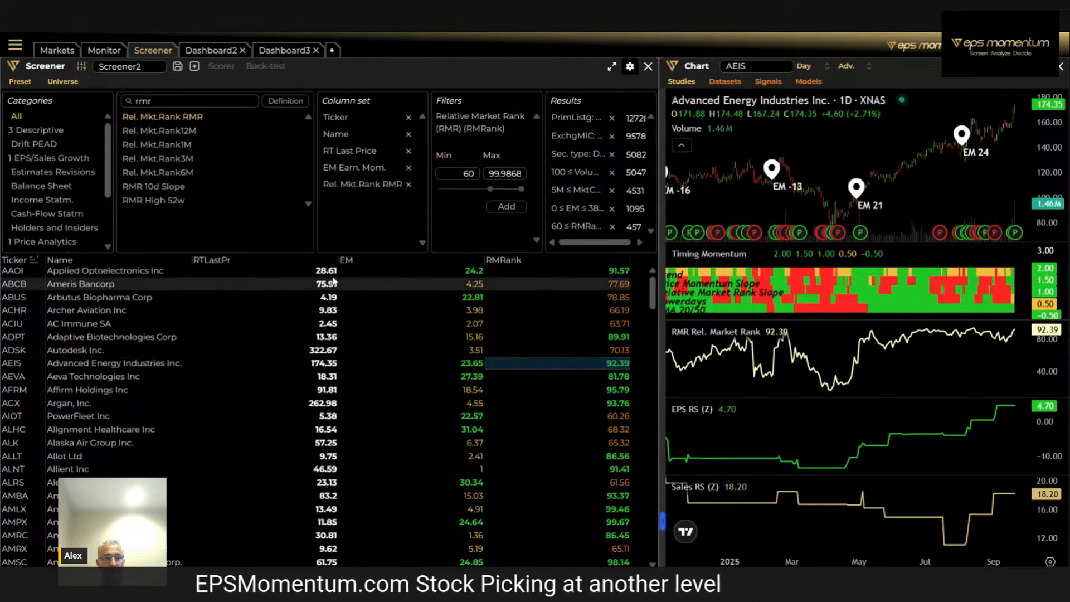
{"action": "left_click", "coordinate": [171, 187]}
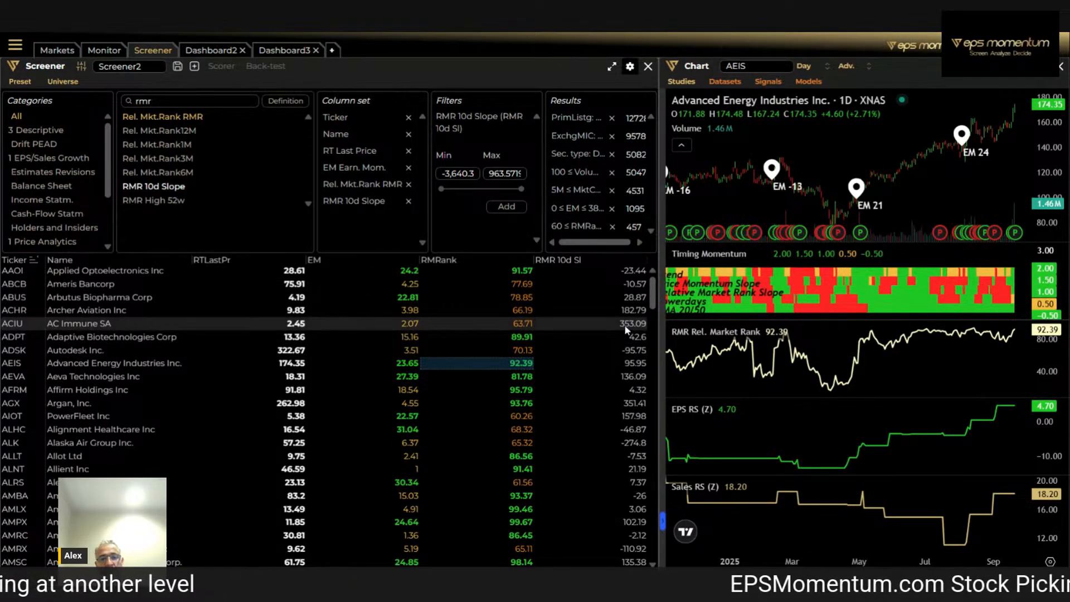
Chart AC Immune and examine its recent Relative Market Rank and price movement up close
{"action": "left_click", "coordinate": [516, 325]}
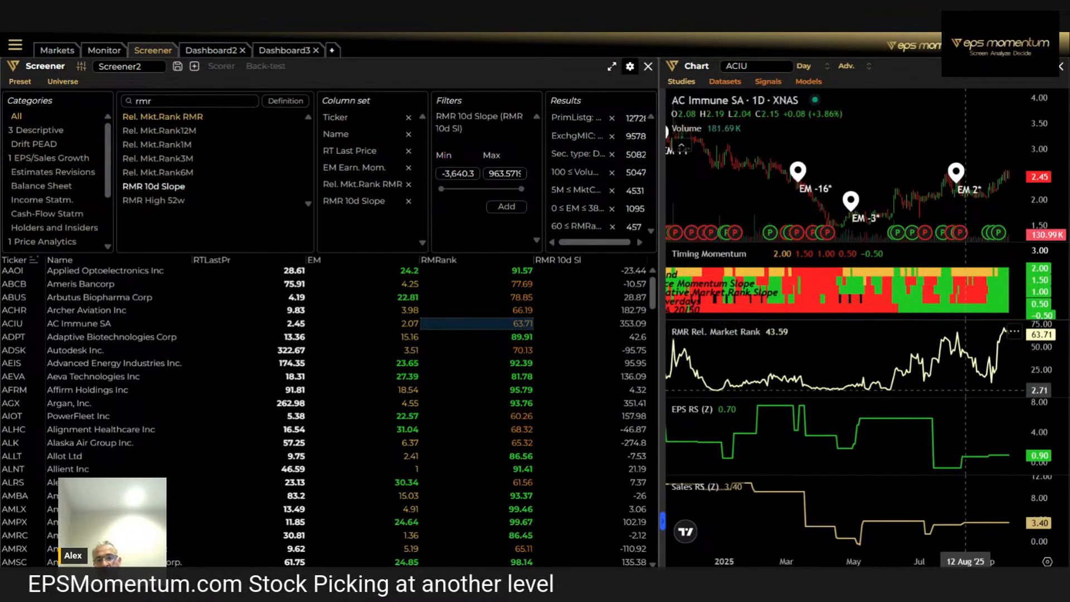
{"action": "scroll", "coordinate": [999, 368], "scroll_direction": "up", "scroll_amount": 5}
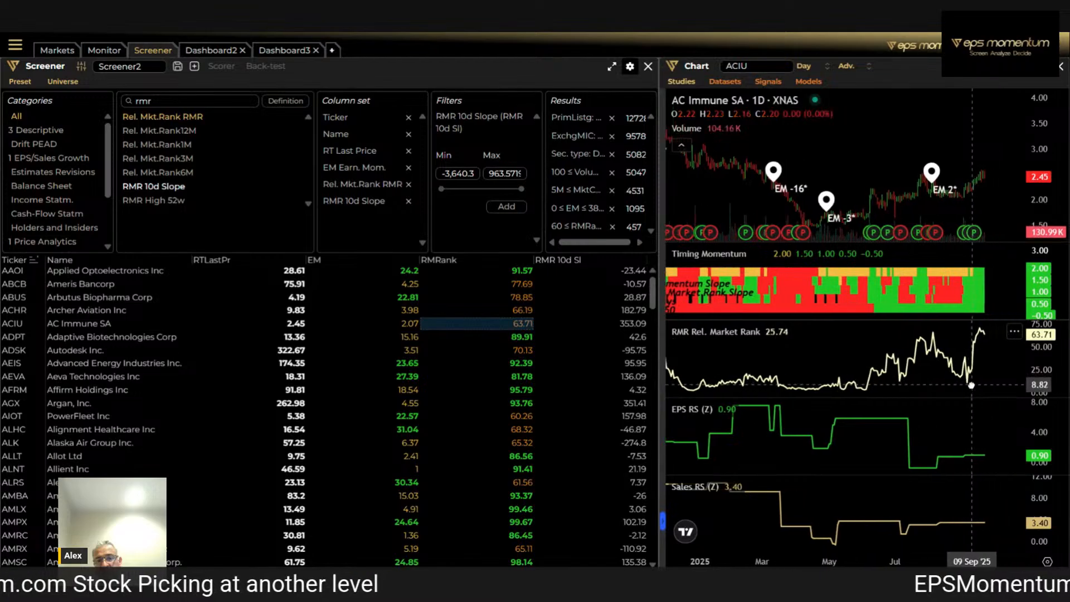
{"action": "scroll", "coordinate": [964, 382], "scroll_direction": "up", "scroll_amount": 2}
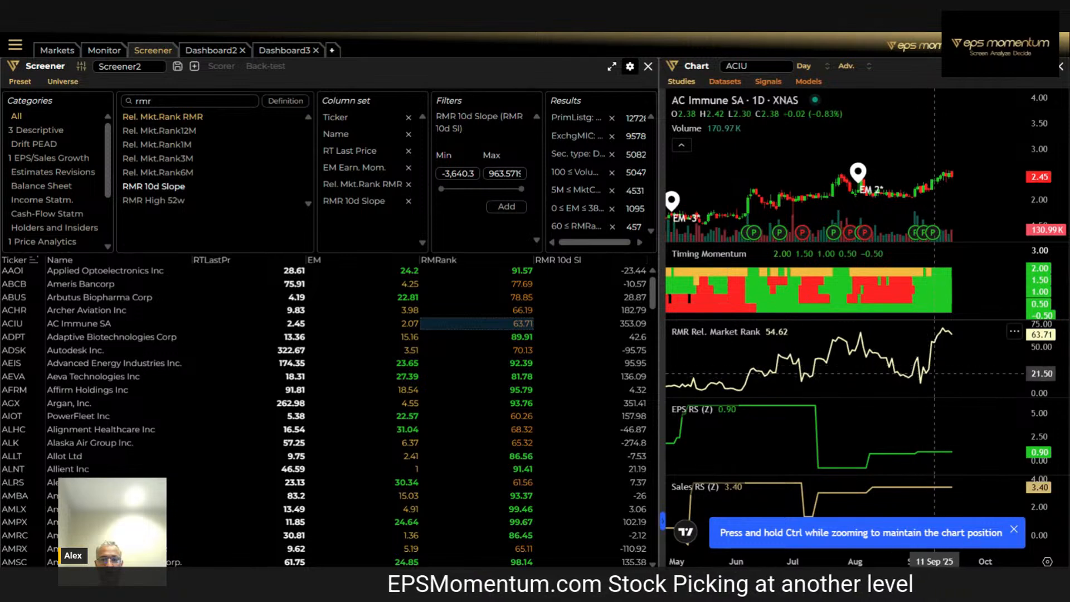
{"action": "scroll", "coordinate": [998, 178], "scroll_direction": "down", "scroll_amount": 2}
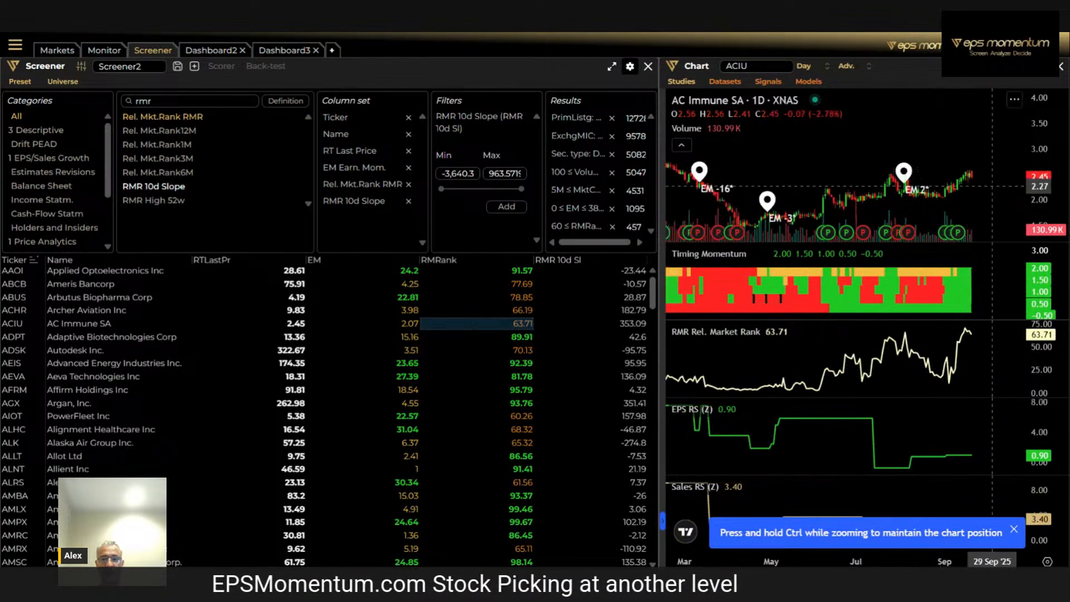
{"action": "left_click_drag", "start_coordinate": [1033, 142], "coordinate": [1034, 119]}
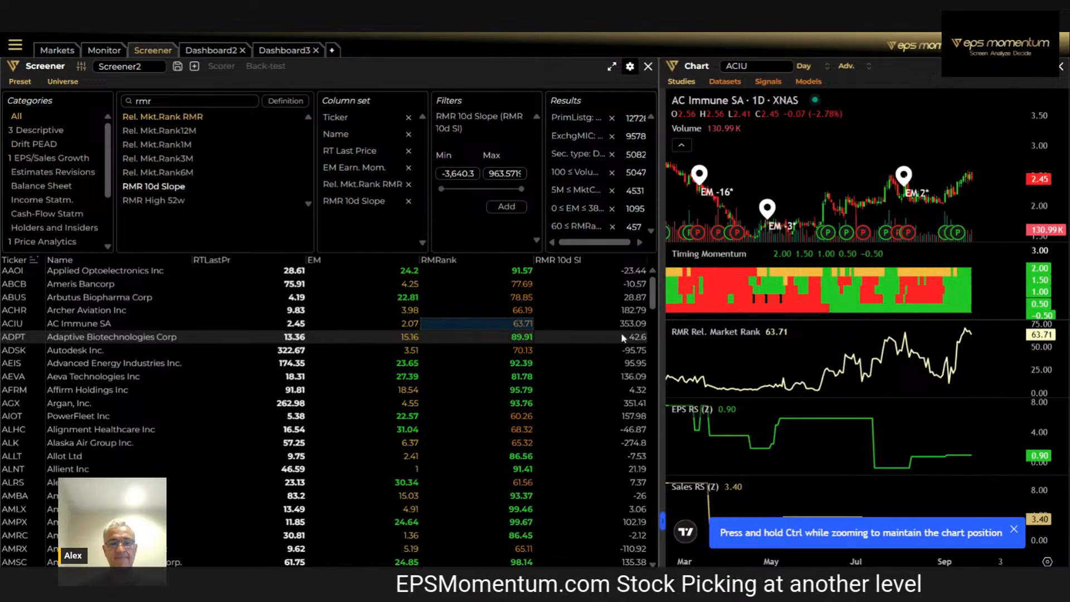
Sort the results by RMR 10d Slope, highest first, and review the Gamestop, Commvault, FreightCar America and VNET charts
{"action": "left_click", "coordinate": [603, 261]}
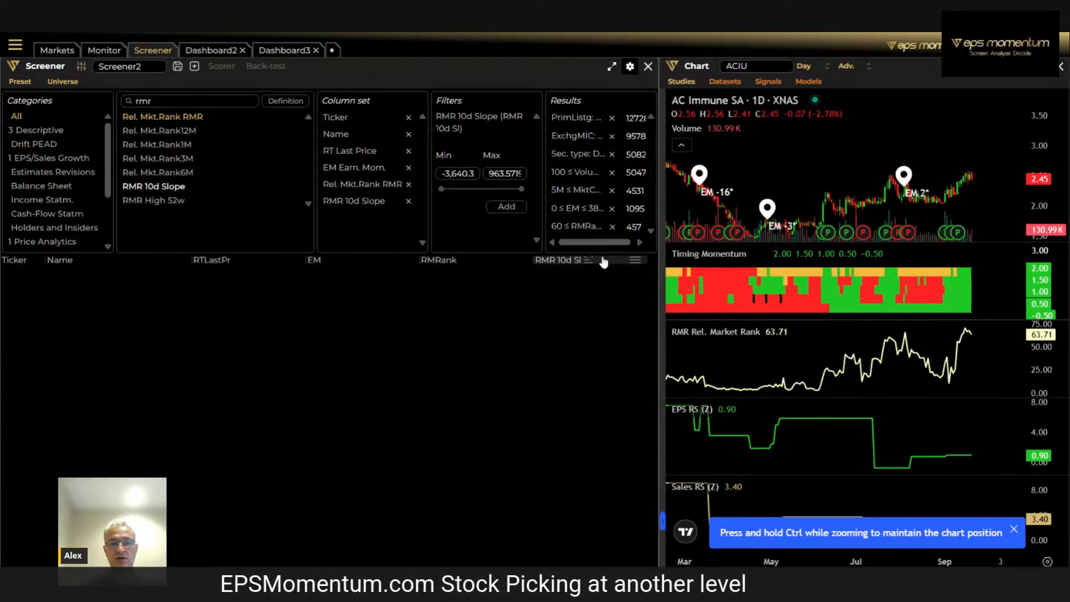
{"action": "left_click", "coordinate": [603, 260]}
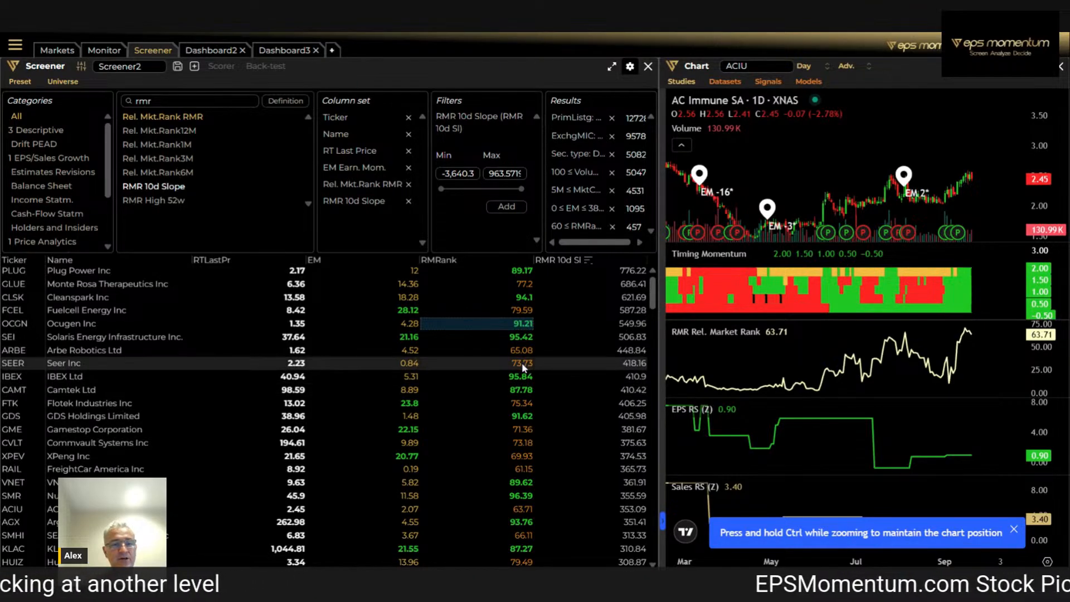
{"action": "left_click", "coordinate": [520, 431]}
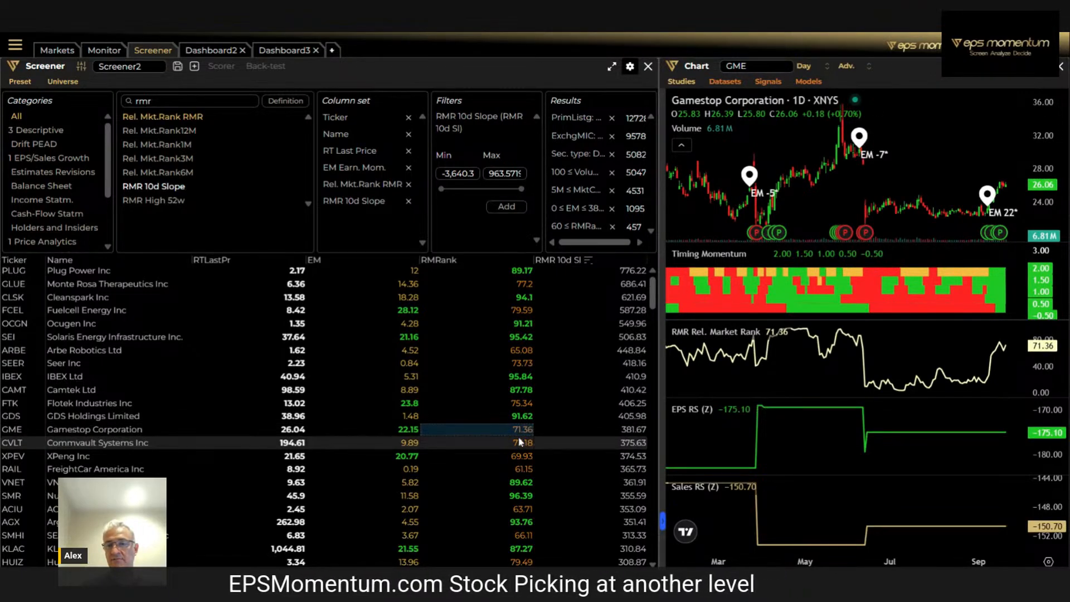
{"action": "left_click", "coordinate": [520, 442]}
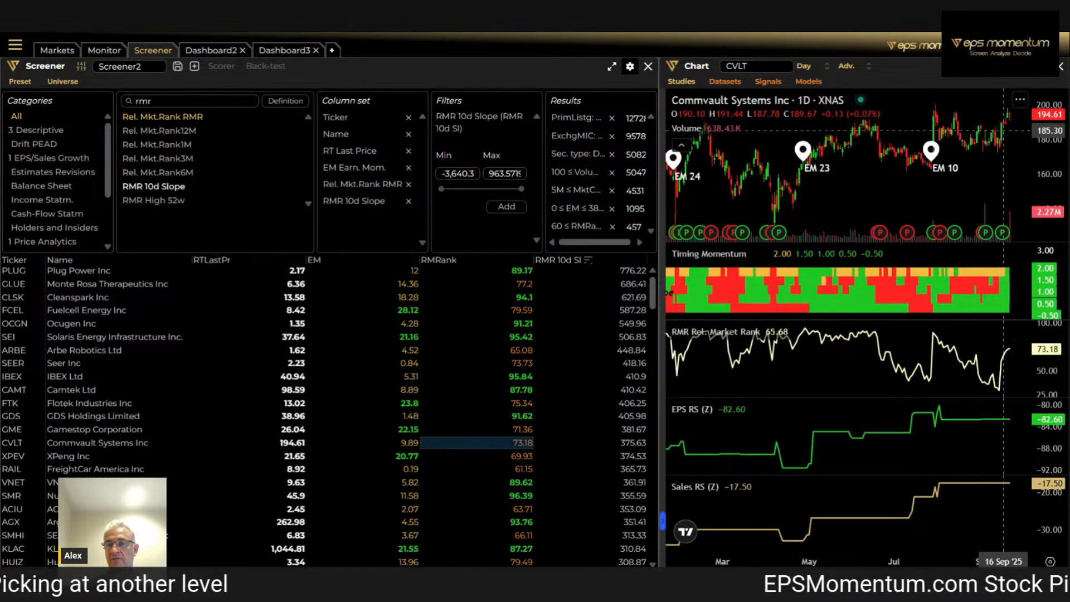
{"action": "left_click", "coordinate": [522, 456]}
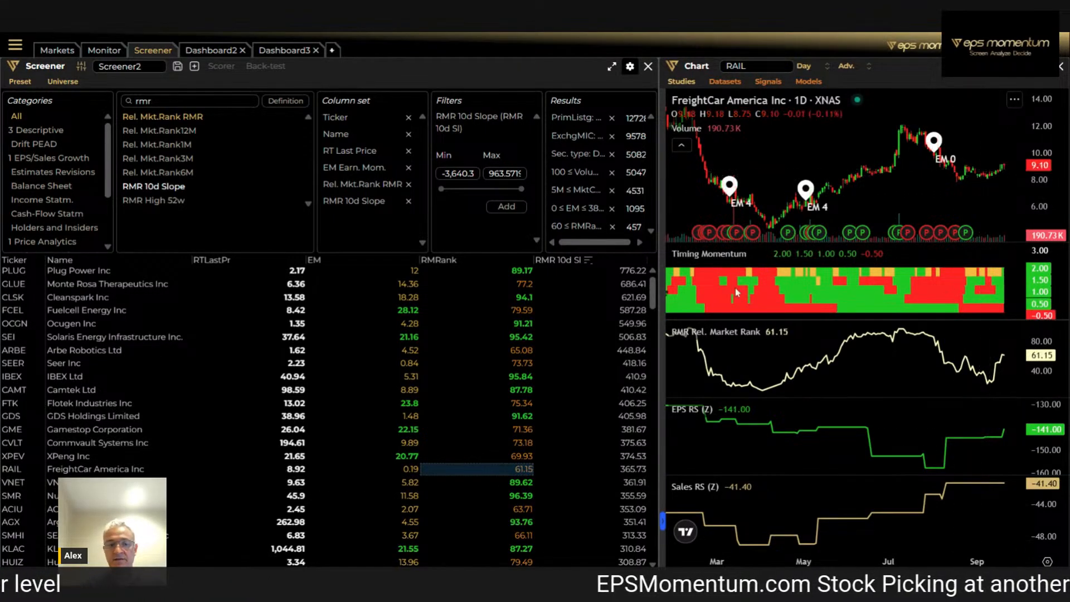
{"action": "left_click", "coordinate": [526, 483]}
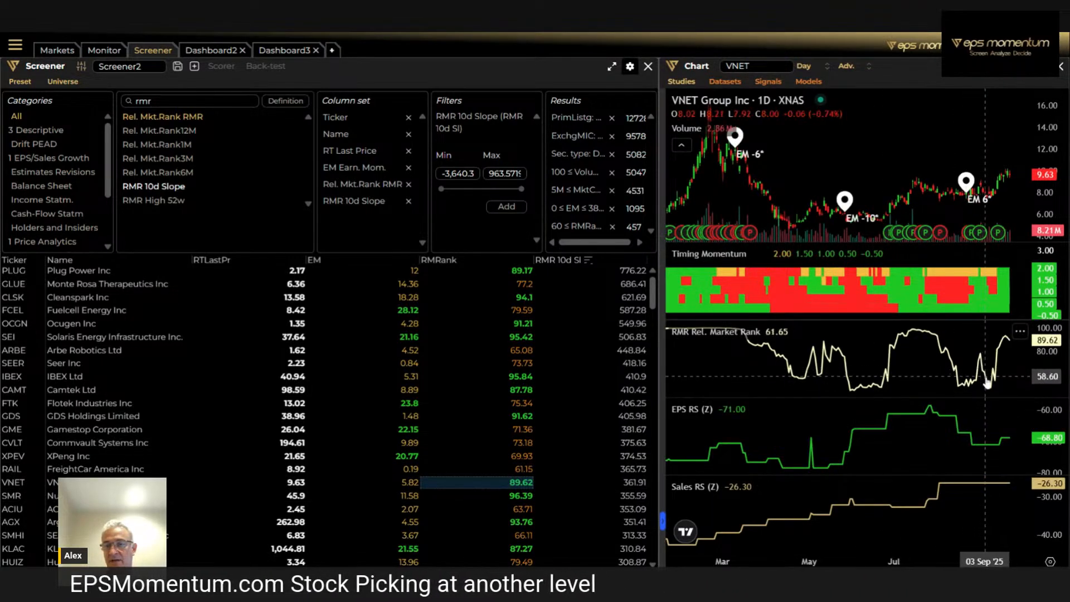
Remove the RMR 10d Slope column, search the fields for "rs" and add the EPS RS Revis. Sc Chg column
{"action": "left_click", "coordinate": [178, 190]}
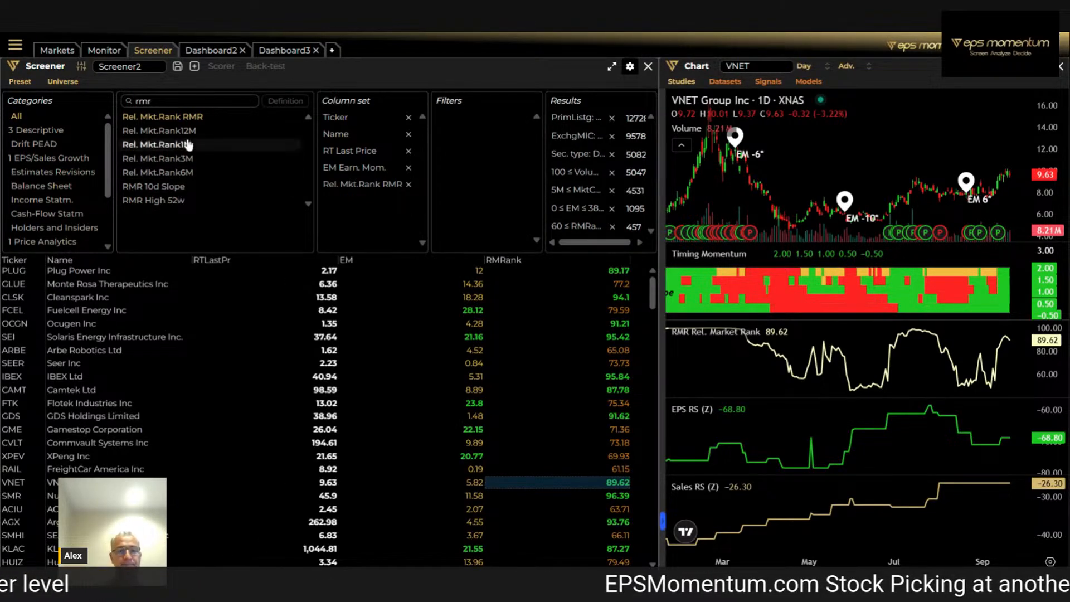
{"action": "double_click", "coordinate": [175, 103]}
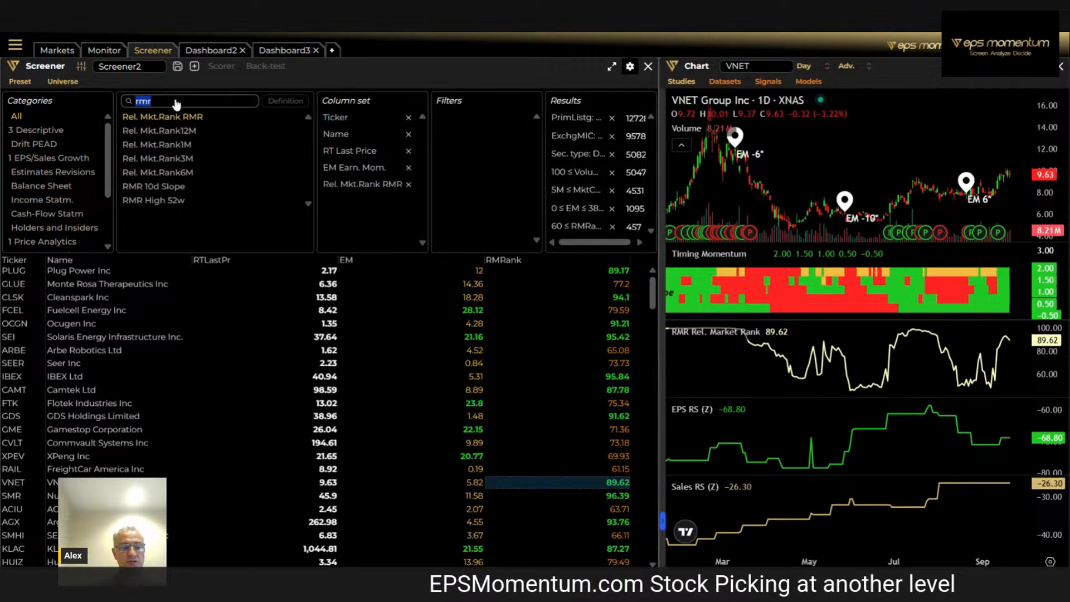
{"action": "type", "text": "rs"}
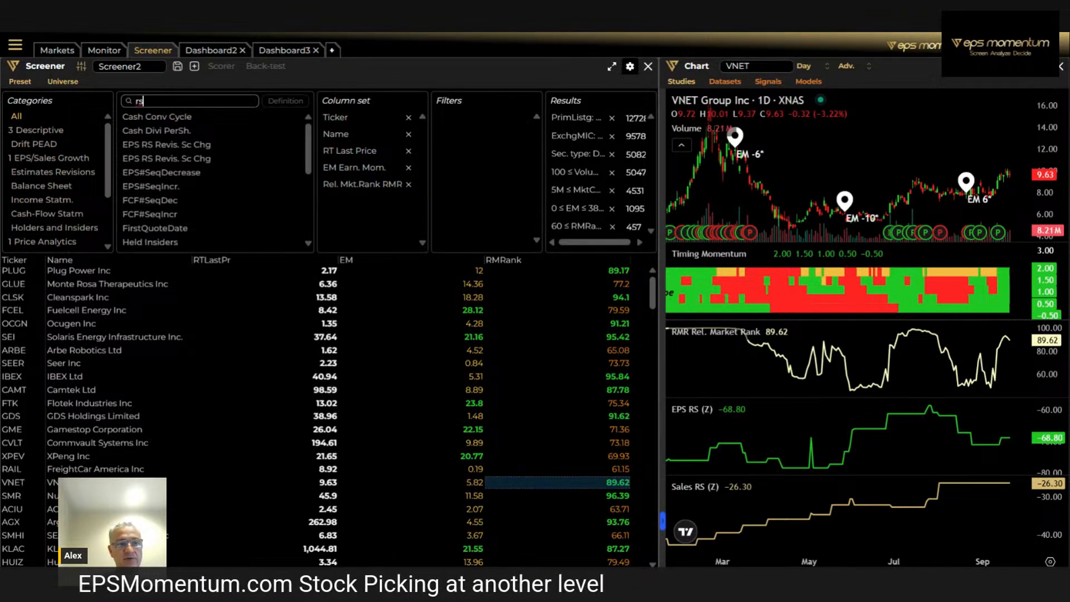
{"action": "double_click", "coordinate": [160, 146]}
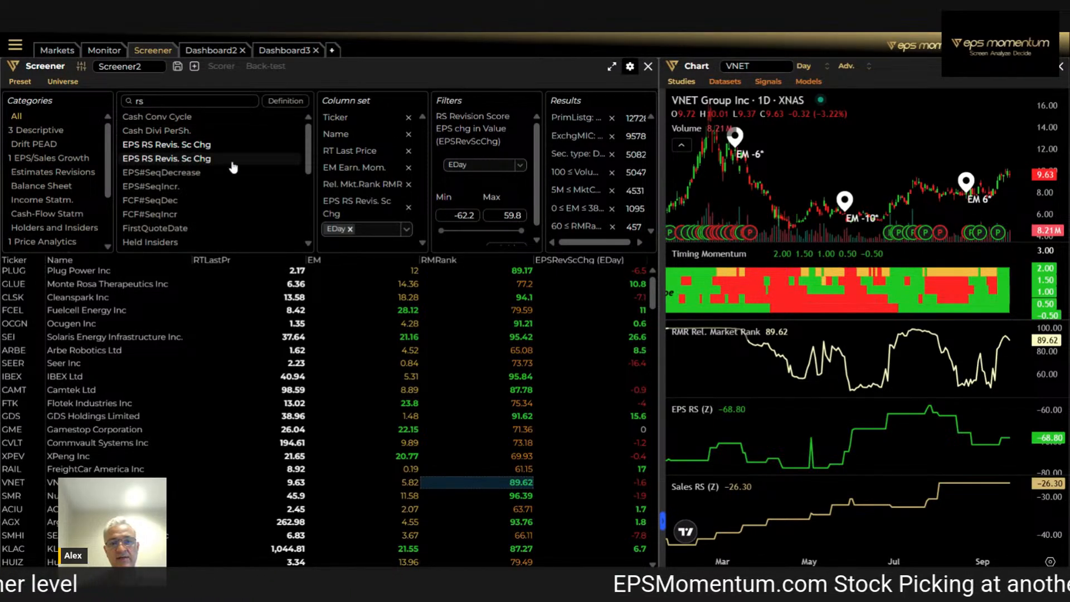
Check the period options of the EPS RS Revis. Sc Chg filter and examine VNET's recent chart up close
{"action": "left_click", "coordinate": [518, 165]}
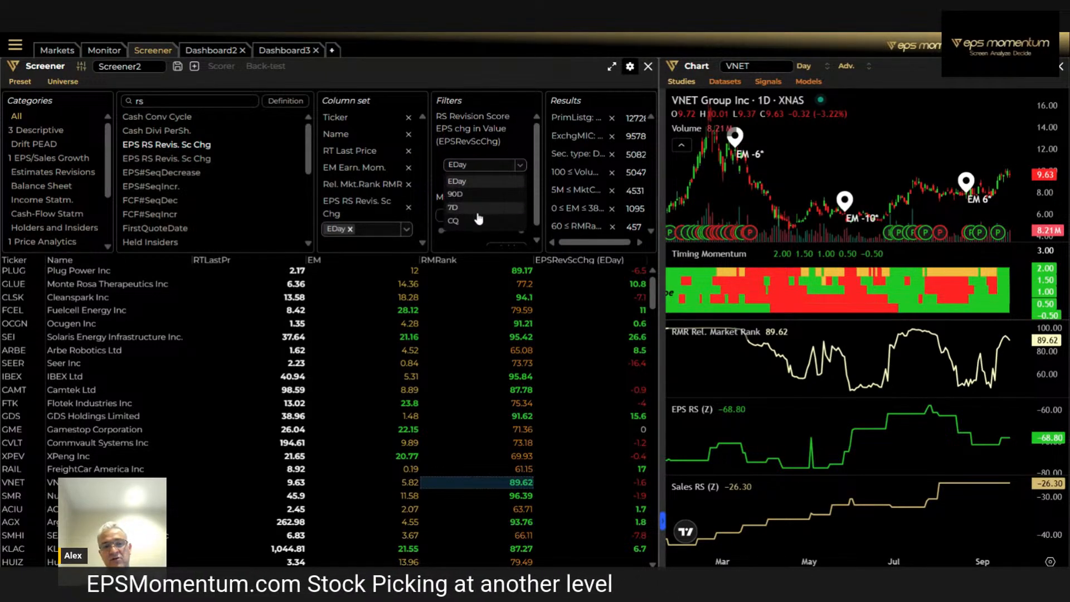
{"action": "left_click", "coordinate": [475, 186]}
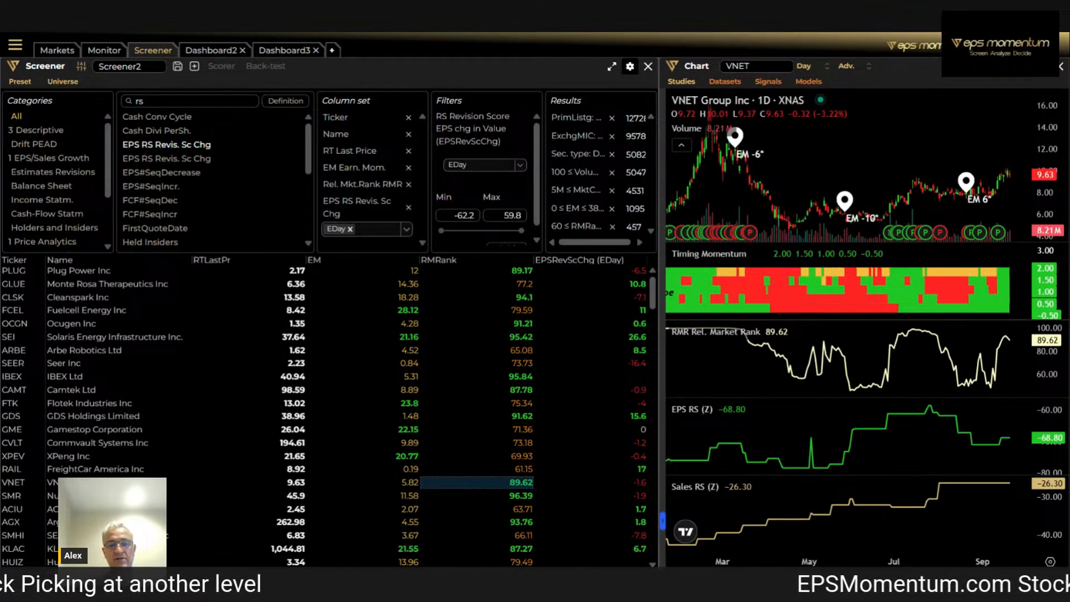
{"action": "scroll", "coordinate": [485, 184], "scroll_direction": "down", "scroll_amount": 1}
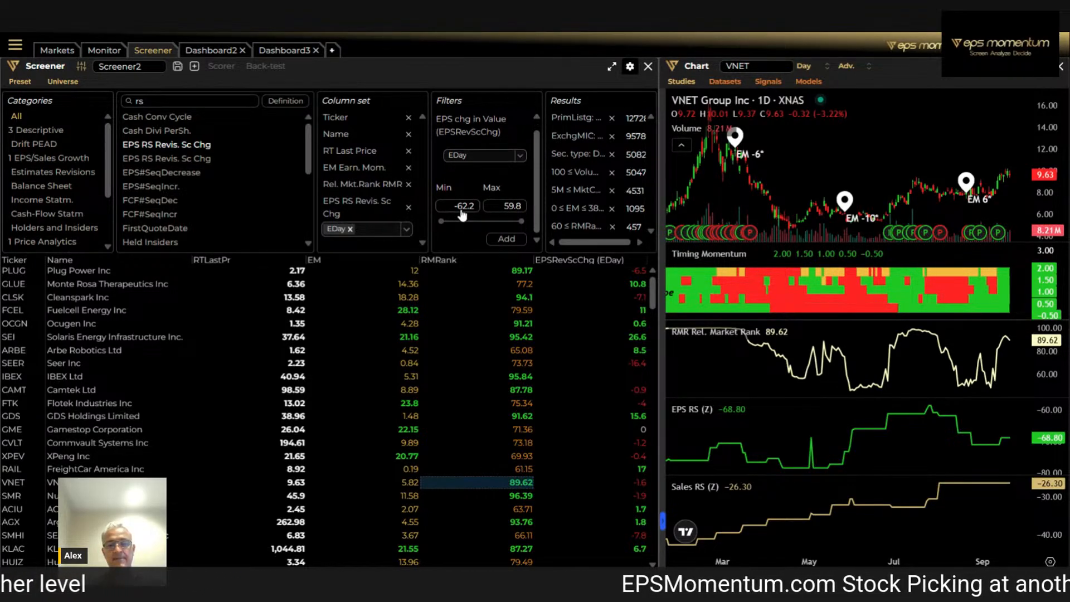
{"action": "scroll", "coordinate": [874, 206], "scroll_direction": "up", "scroll_amount": 5}
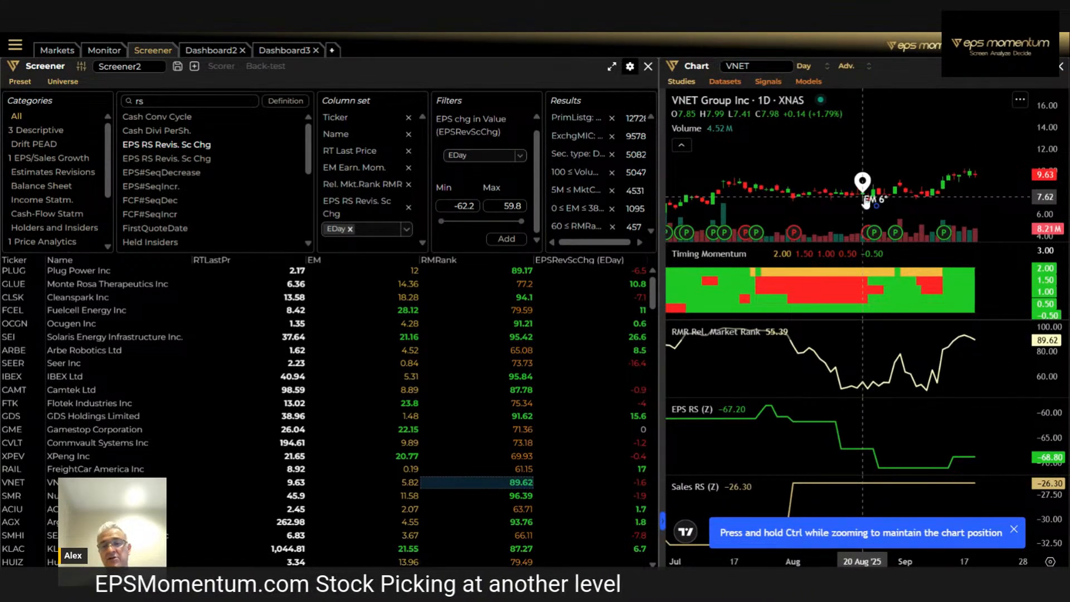
{"action": "left_click", "coordinate": [1014, 530]}
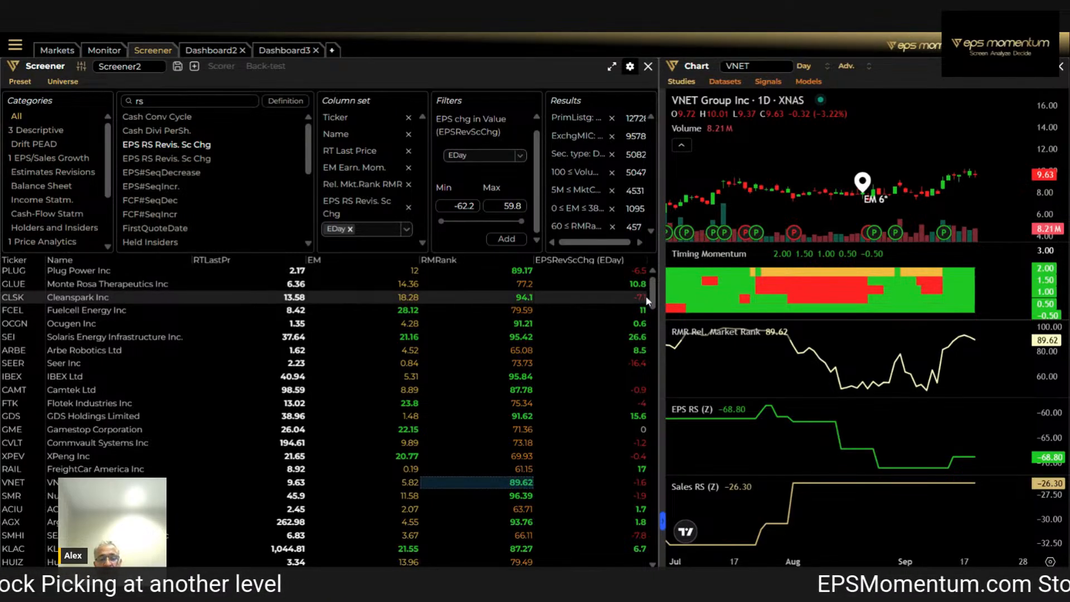
Add an EPS RS Revis. Sc Chg filter for the 90D period with a minimum of 0
{"action": "left_click", "coordinate": [522, 156]}
{"action": "left_click", "coordinate": [490, 185]}
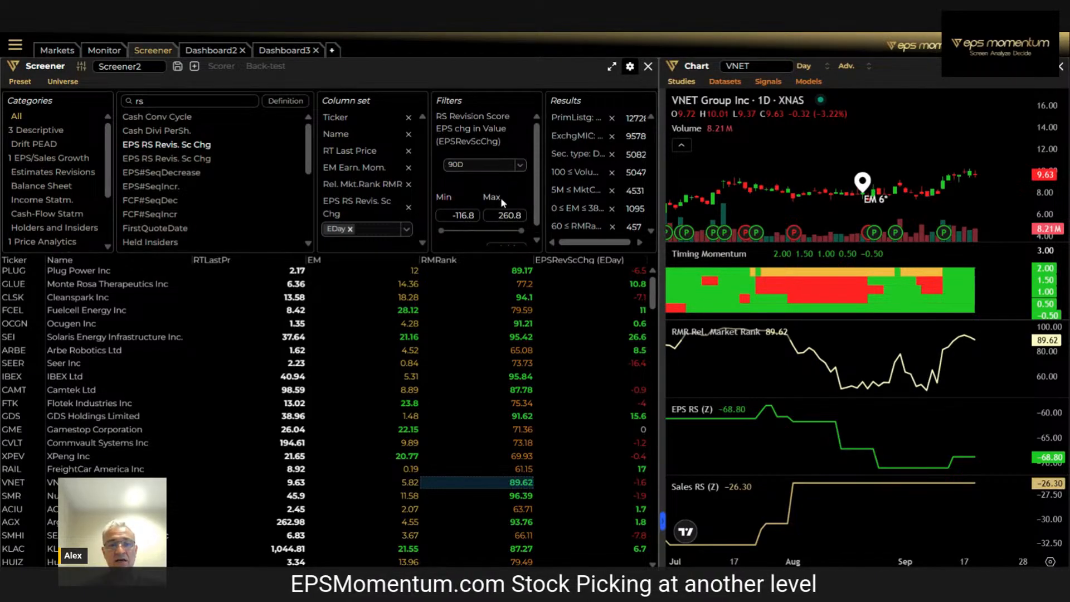
{"action": "left_click", "coordinate": [470, 220]}
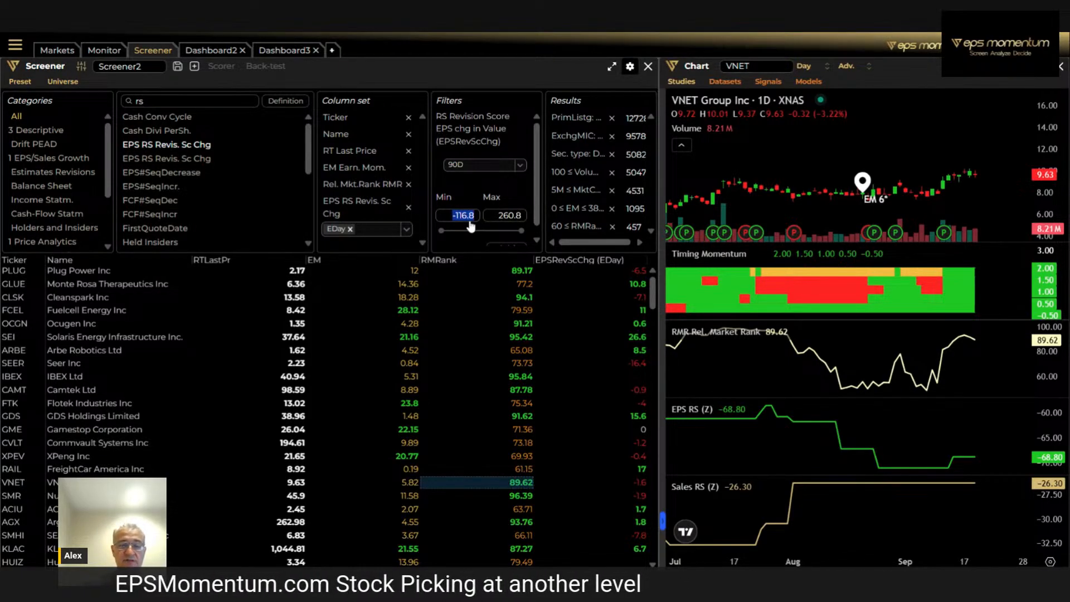
{"action": "type", "text": "0"}
{"action": "scroll", "coordinate": [479, 206], "scroll_direction": "down", "scroll_amount": 1}
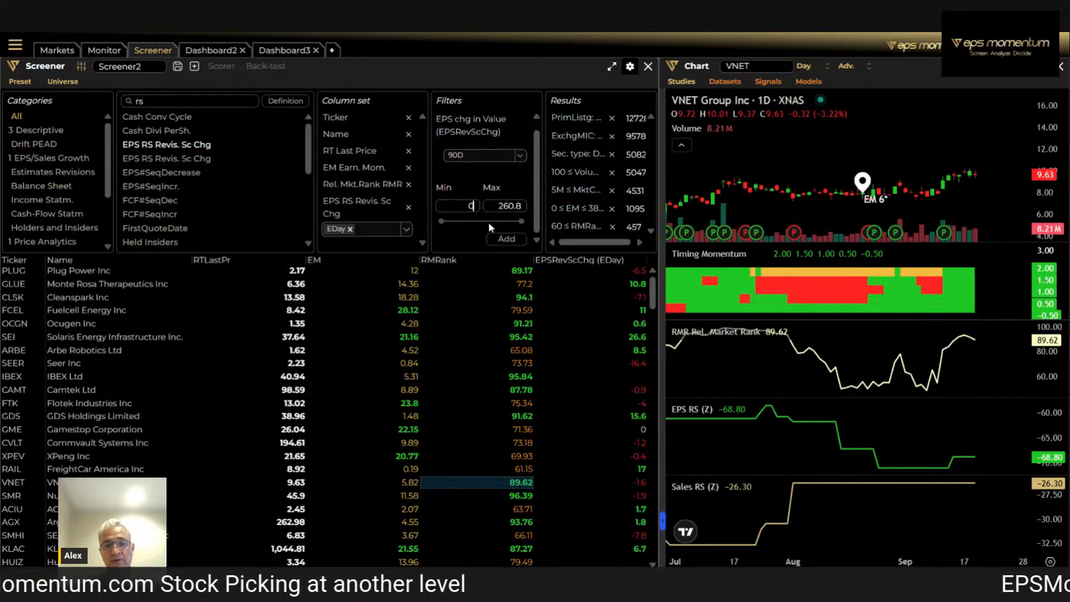
{"action": "left_click", "coordinate": [506, 239]}
{"action": "scroll", "coordinate": [624, 217], "scroll_direction": "down", "scroll_amount": 1}
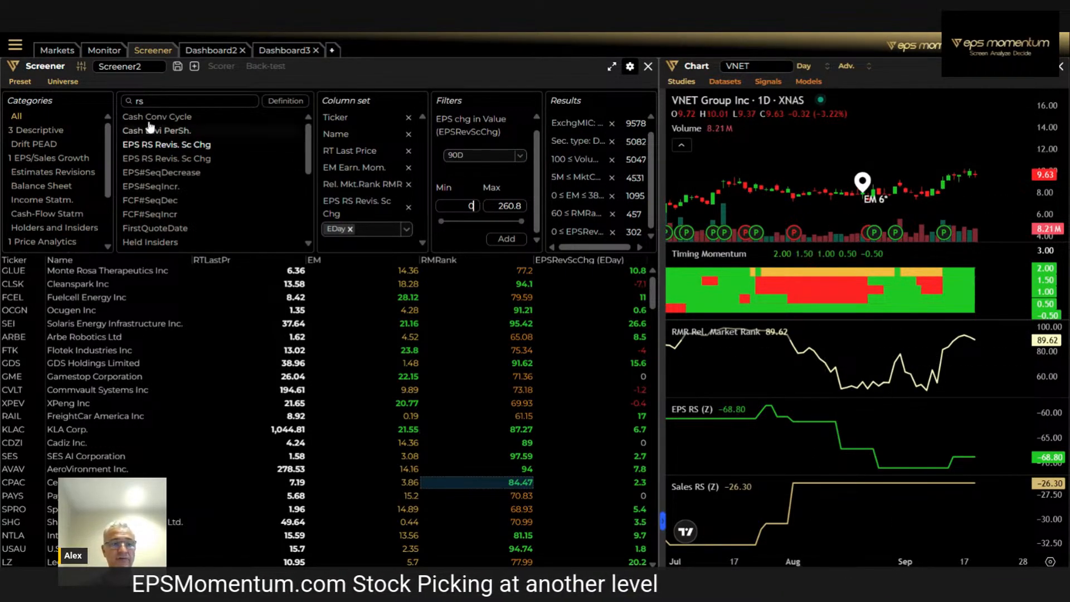
Search the fields for "powerday" and add the Powerday Trend column
{"action": "left_click", "coordinate": [165, 106]}
{"action": "type", "text": "po"}
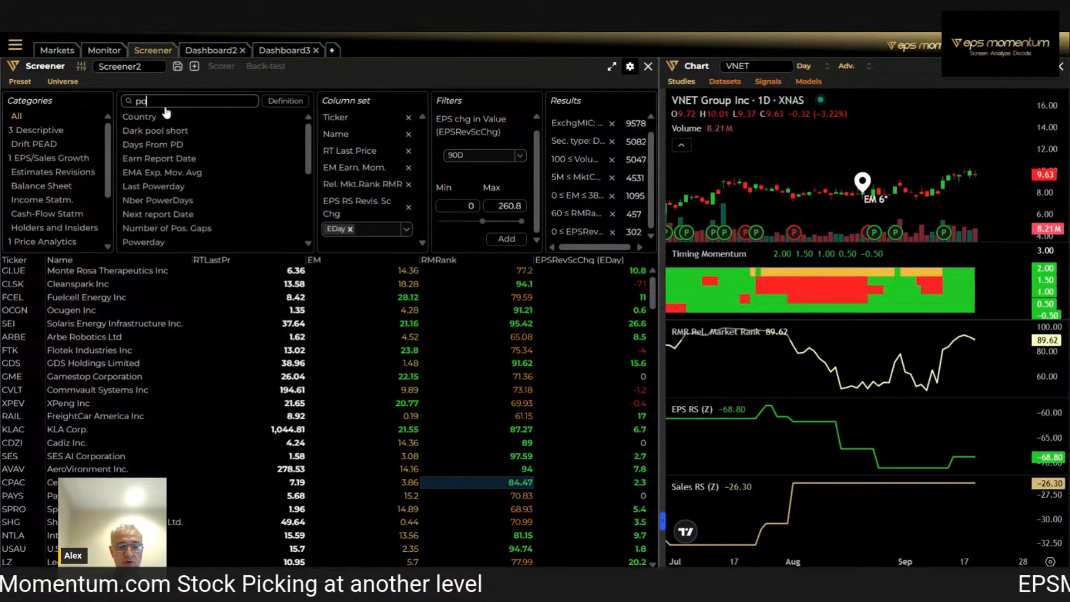
{"action": "type", "text": "werday"}
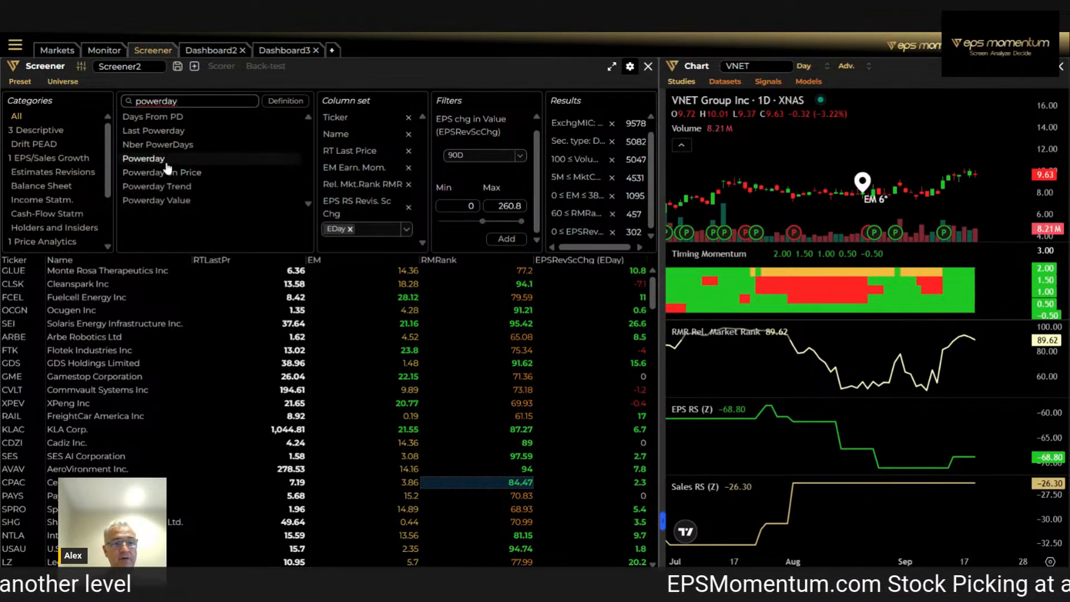
{"action": "left_click", "coordinate": [168, 187]}
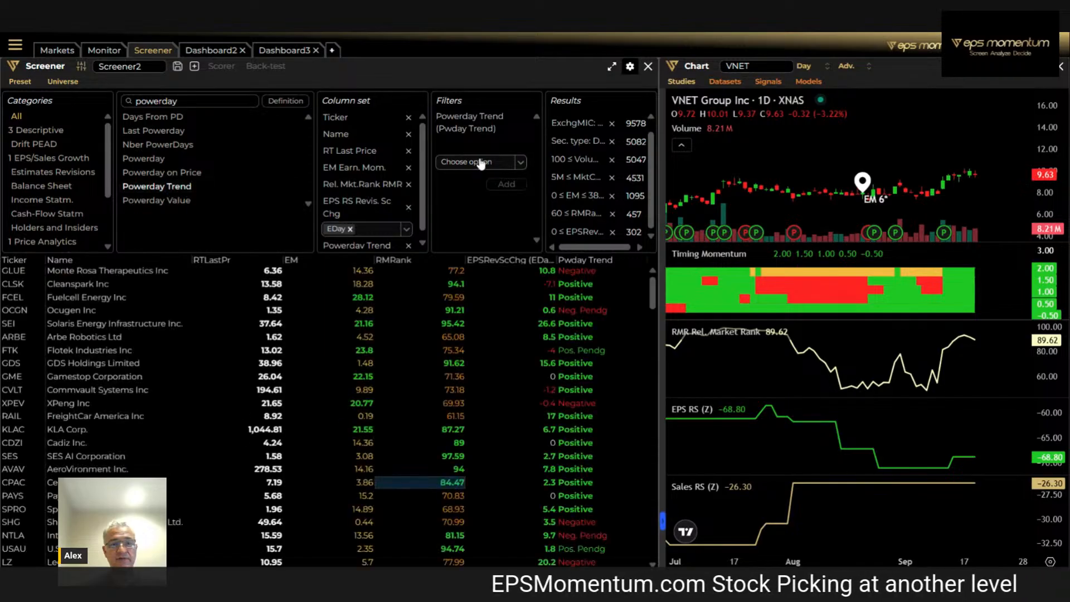
Filter Powerday Trend to Positive and Pos. Pendg and look over the remaining stocks
{"action": "left_click", "coordinate": [522, 162]}
{"action": "left_click", "coordinate": [463, 178]}
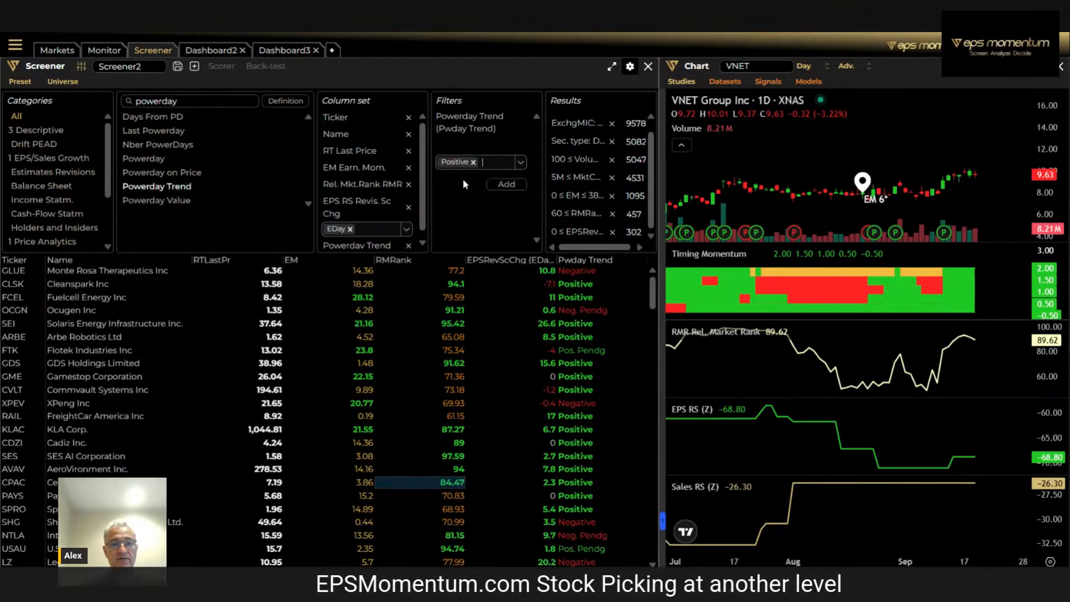
{"action": "left_click", "coordinate": [521, 162]}
{"action": "left_click", "coordinate": [463, 205]}
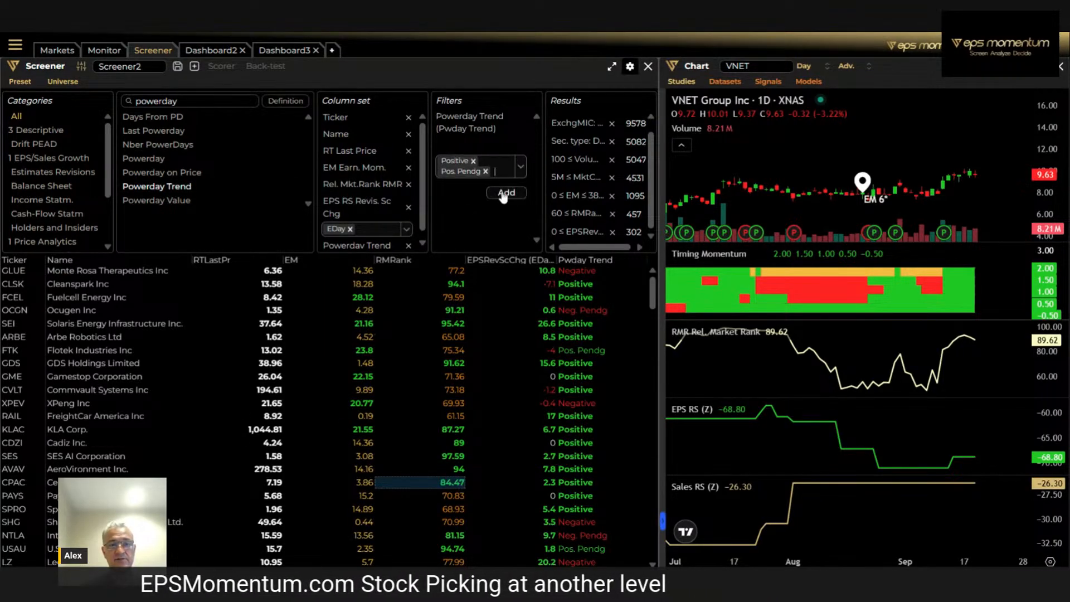
{"action": "left_click", "coordinate": [504, 193]}
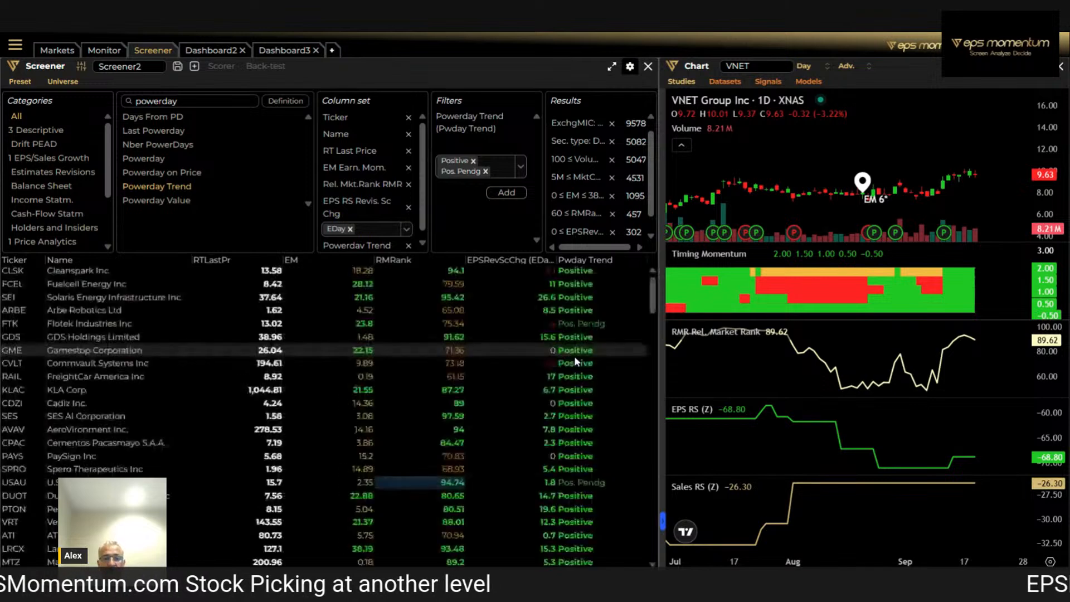
{"action": "scroll", "coordinate": [689, 191], "scroll_direction": "down", "scroll_amount": 3}
{"action": "scroll", "coordinate": [630, 238], "scroll_direction": "down", "scroll_amount": 1}
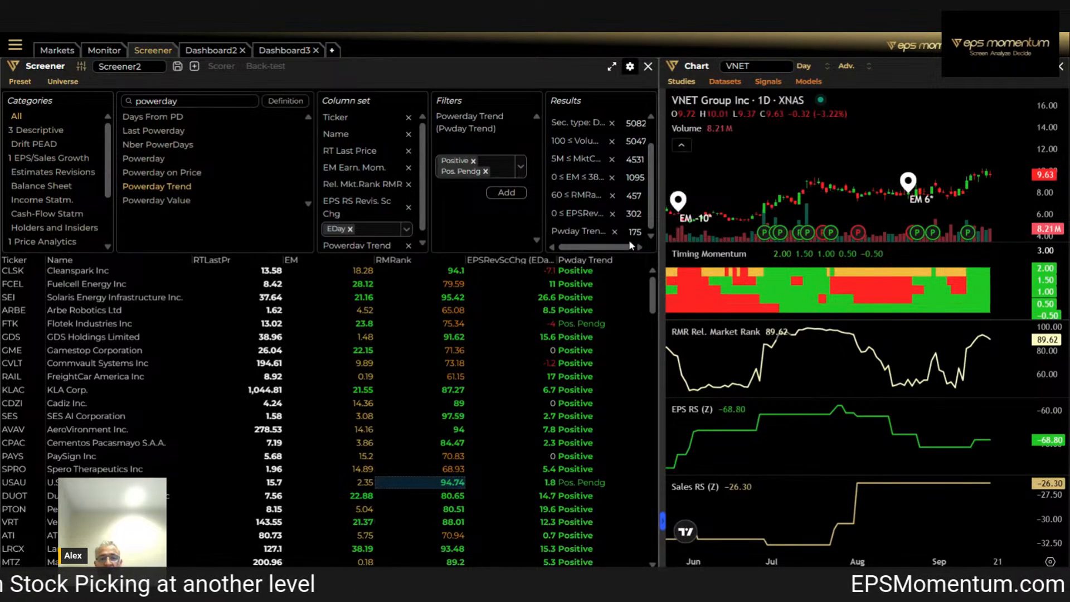
Chart Fuelcell Energy from the results and examine its longer price and earnings momentum history
{"action": "left_click", "coordinate": [56, 284]}
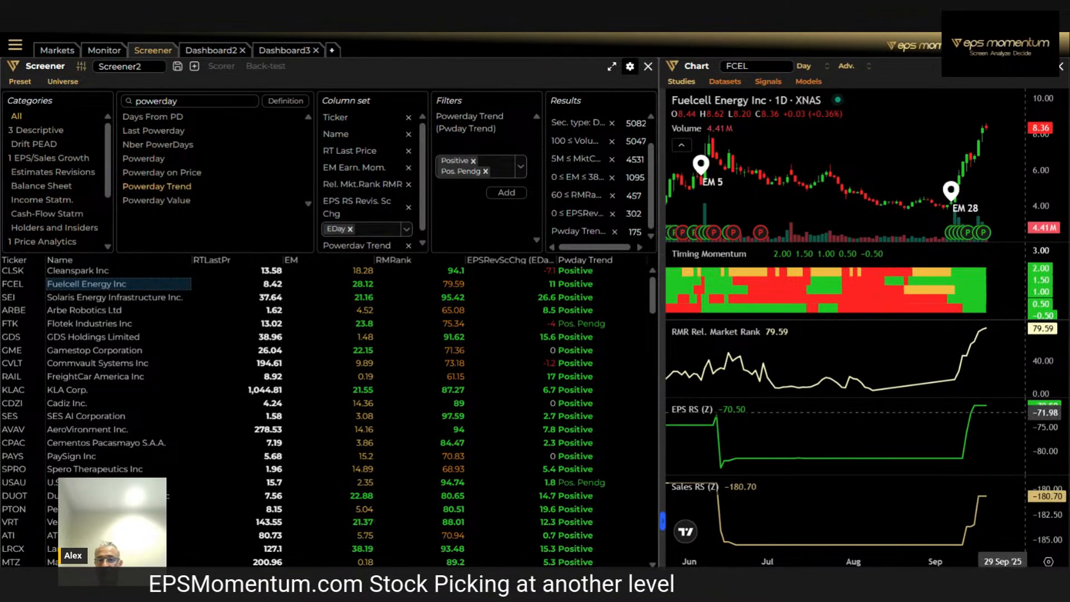
{"action": "scroll", "coordinate": [998, 427], "scroll_direction": "down", "scroll_amount": 2}
{"action": "scroll", "coordinate": [925, 195], "scroll_direction": "down", "scroll_amount": 3}
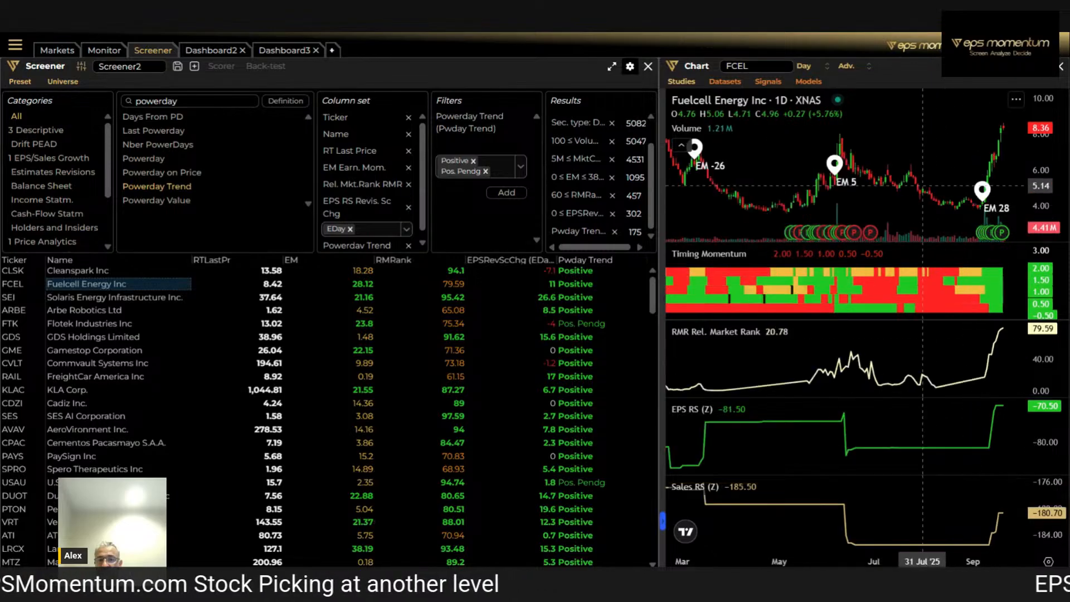
{"action": "scroll", "coordinate": [925, 195], "scroll_direction": "down", "scroll_amount": 3}
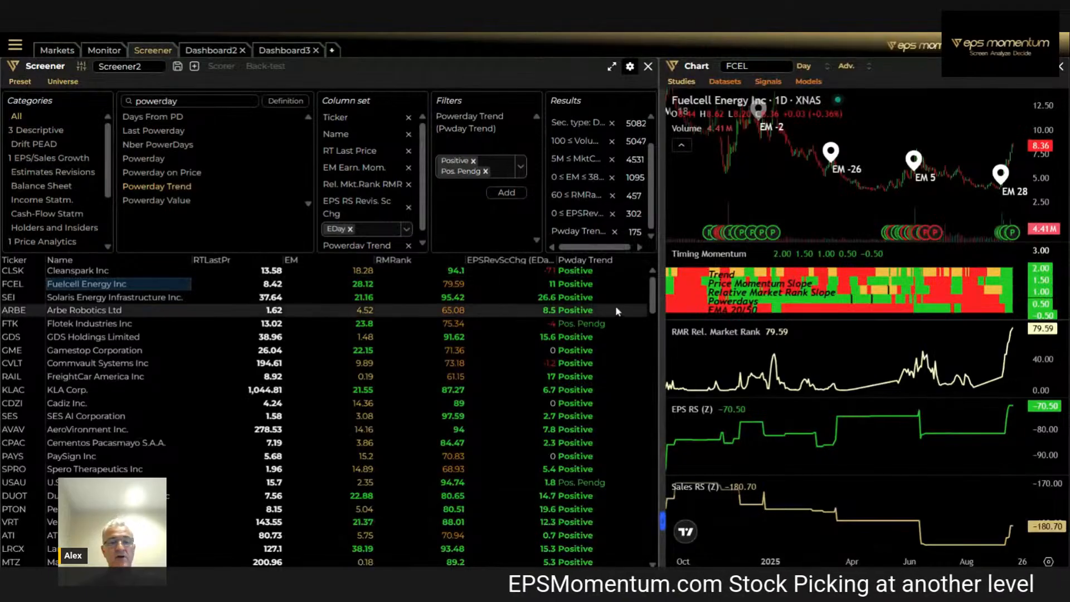
Widen the screener, open the Scorer and remove its EPS RS Revis. Sc Chg and Rel. Mkt.Rank RMR criteria
{"action": "left_click_drag", "start_coordinate": [657, 322], "coordinate": [736, 268]}
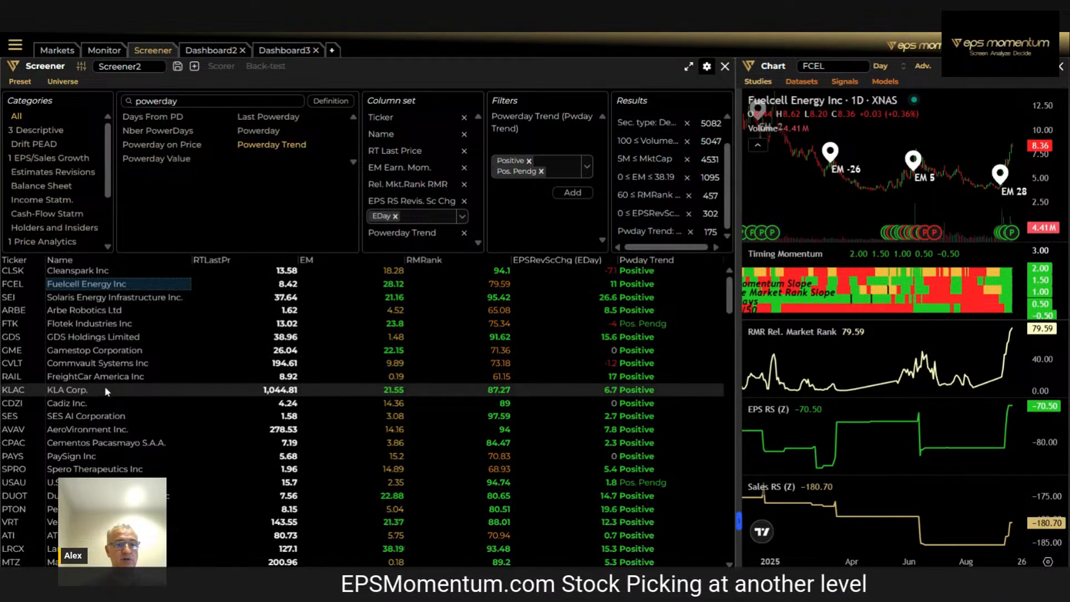
{"action": "left_click", "coordinate": [229, 68]}
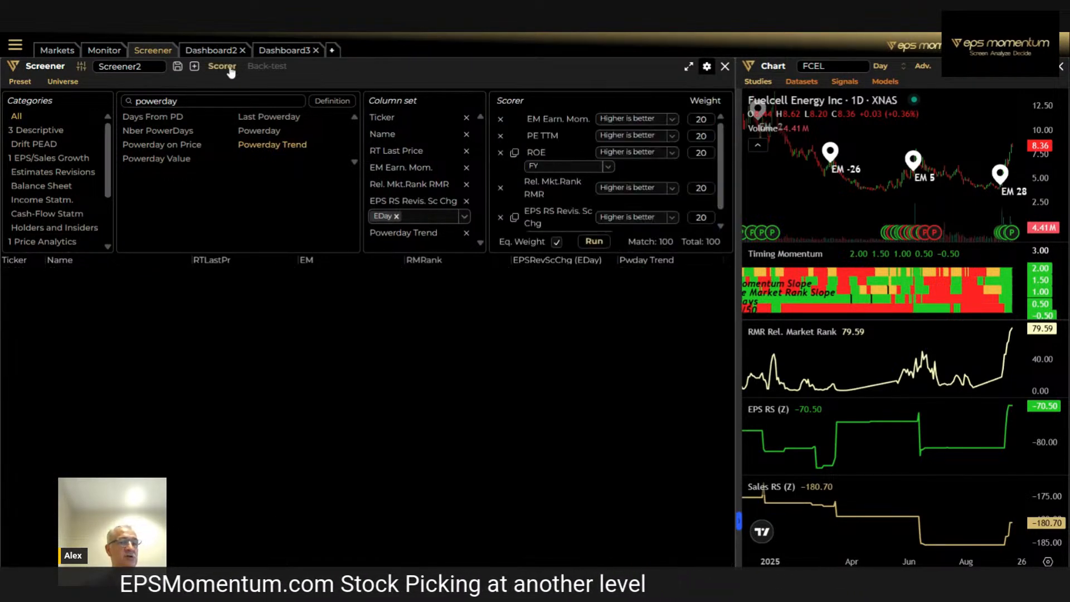
{"action": "left_click", "coordinate": [501, 217]}
{"action": "left_click", "coordinate": [500, 187]}
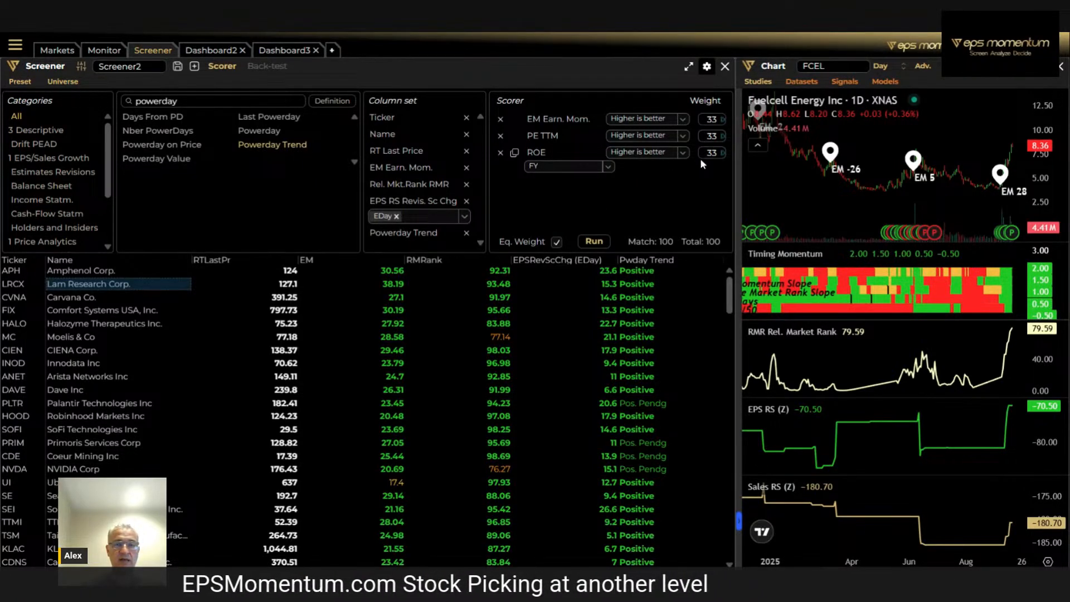
{"action": "left_click", "coordinate": [683, 120]}
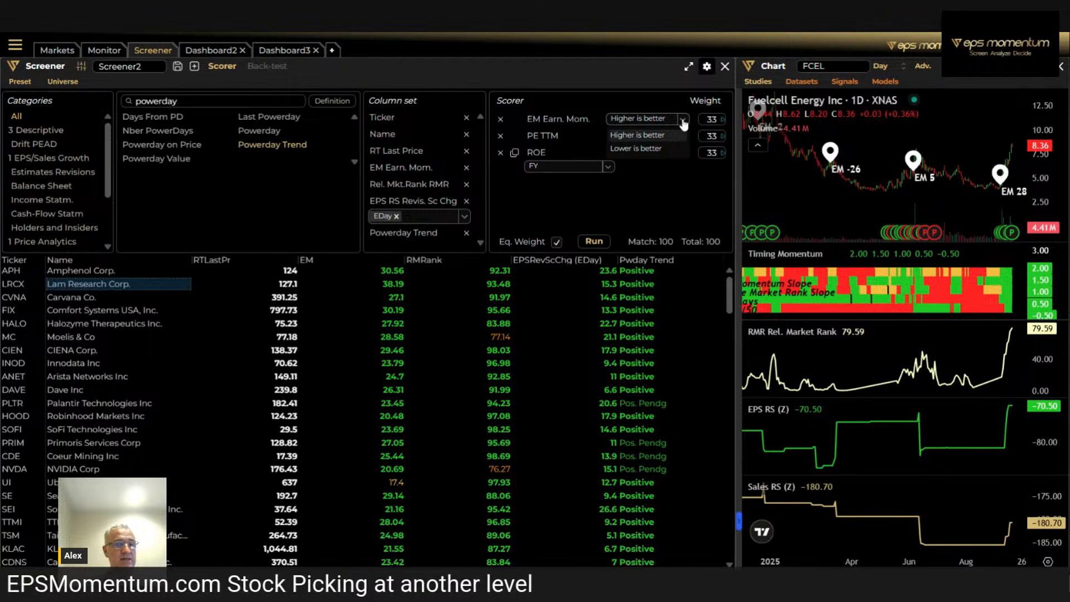
{"action": "left_click", "coordinate": [684, 123]}
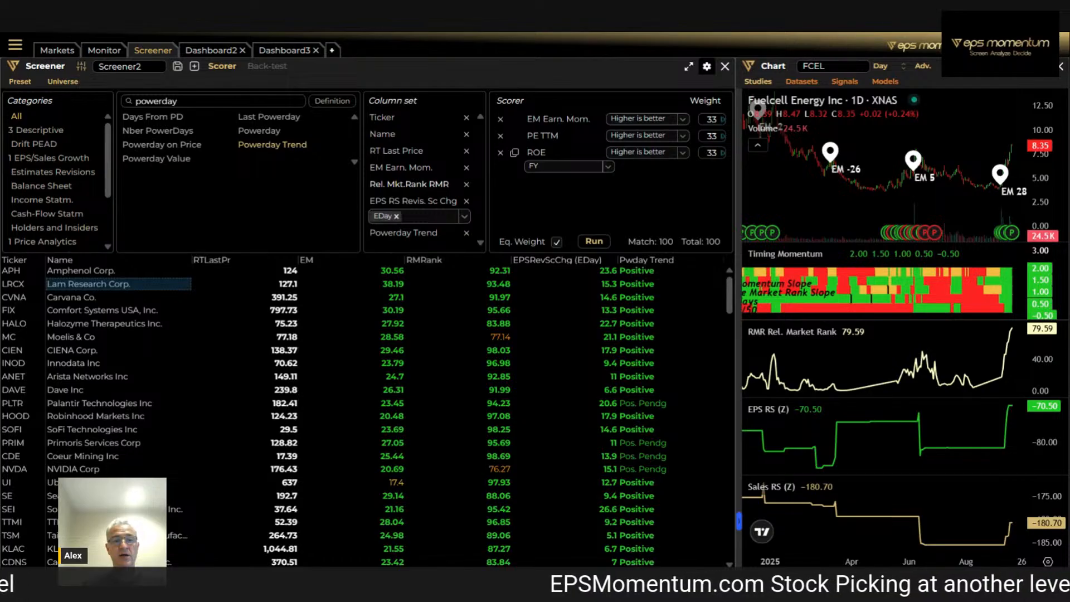
Add Rel. Mkt.Rank RMR and EPS RS Revis. Sc Chg with the 90D period to the Scorer and run the scoring
{"action": "left_click", "coordinate": [409, 184]}
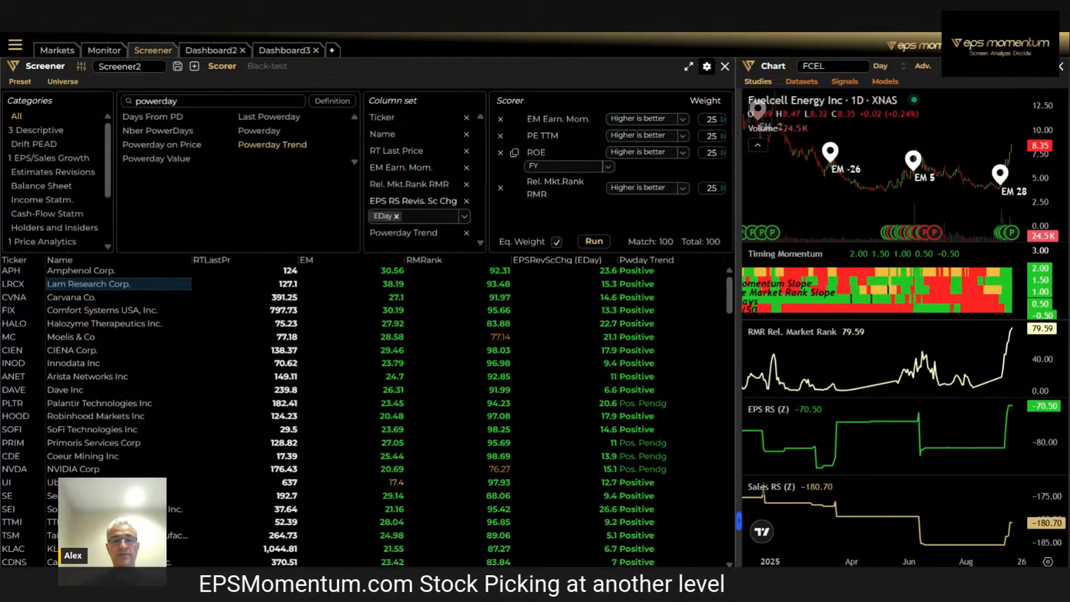
{"action": "left_click", "coordinate": [413, 201]}
{"action": "scroll", "coordinate": [611, 200], "scroll_direction": "down", "scroll_amount": 1}
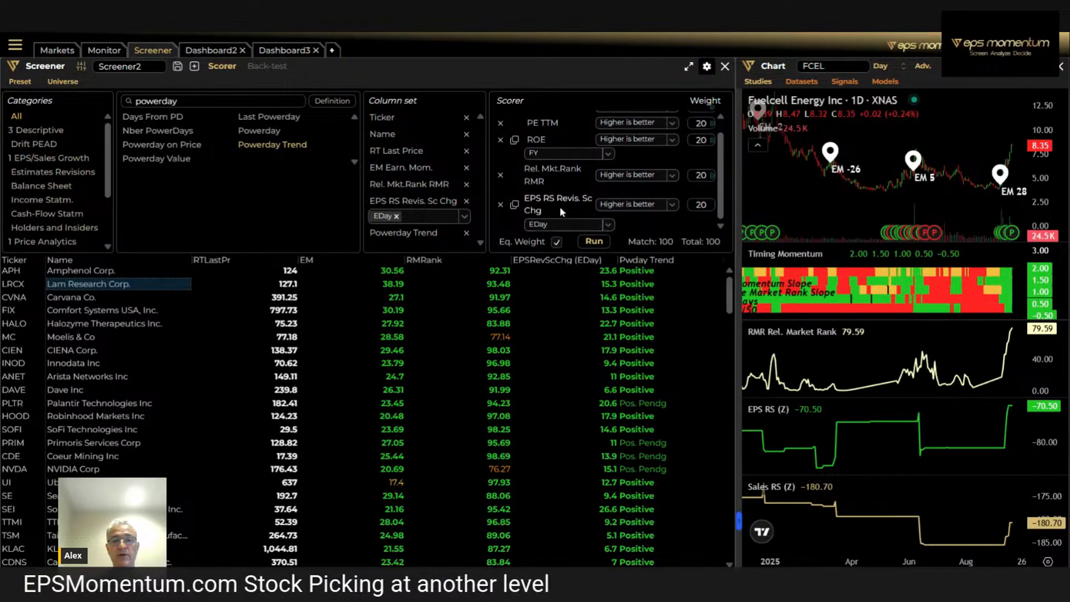
{"action": "left_click", "coordinate": [606, 225]}
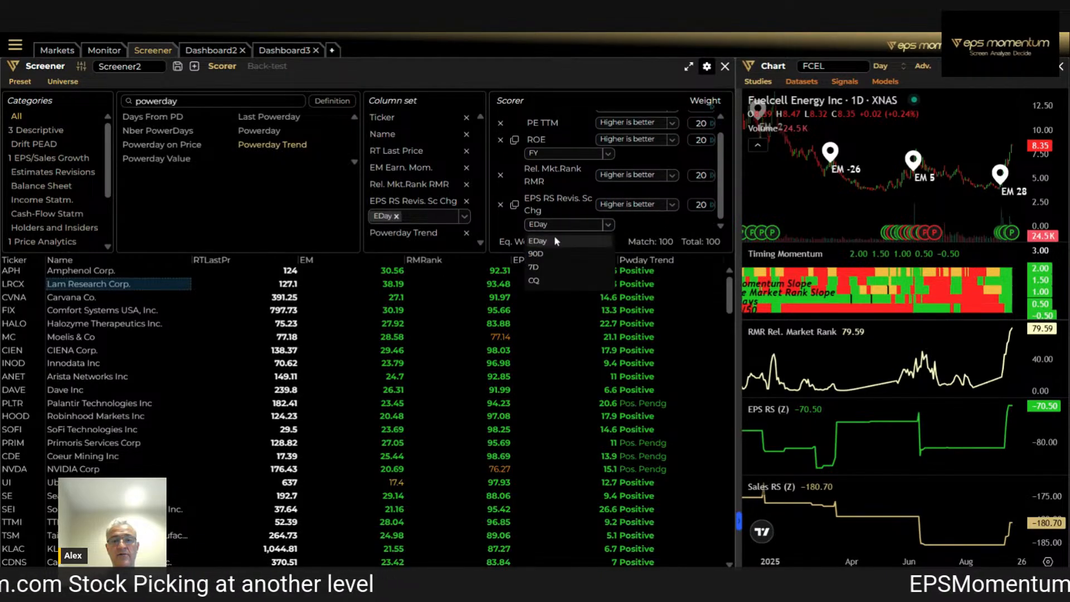
{"action": "left_click", "coordinate": [549, 258]}
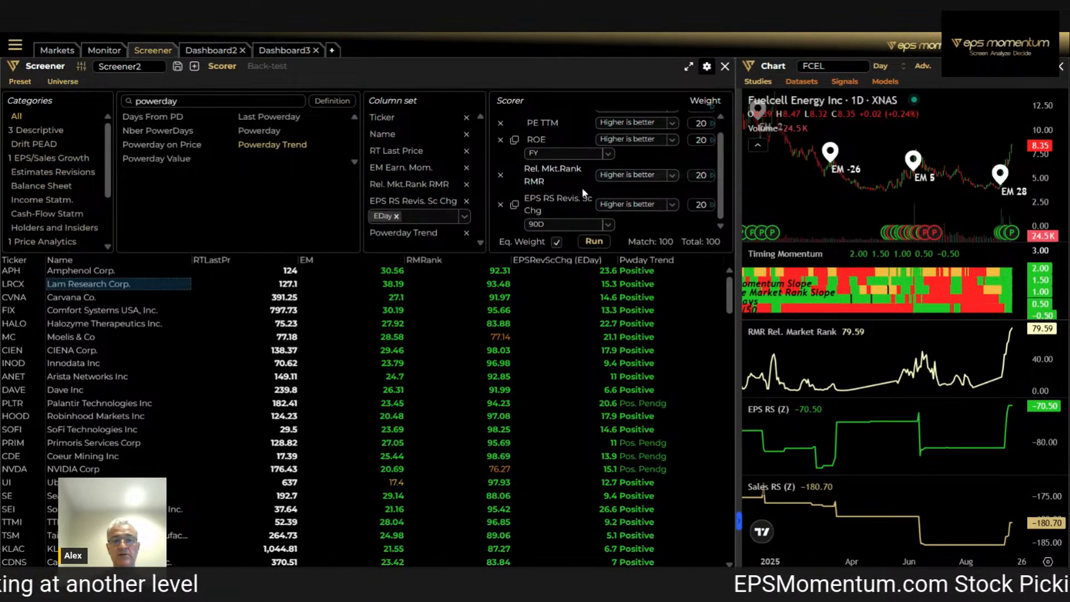
{"action": "scroll", "coordinate": [704, 200], "scroll_direction": "up", "scroll_amount": 1}
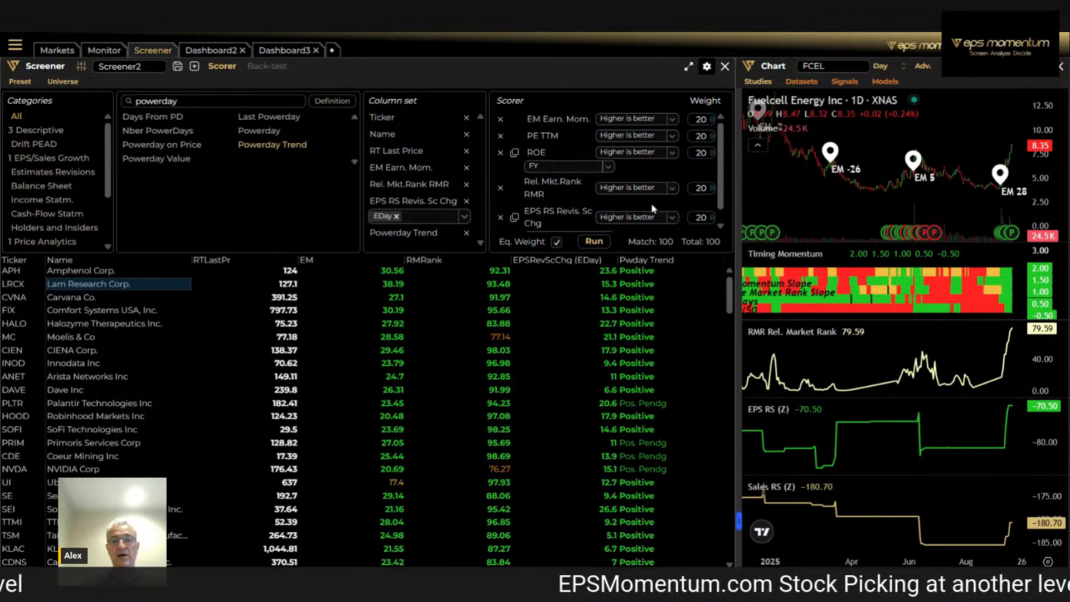
{"action": "left_click_drag", "start_coordinate": [734, 196], "coordinate": [798, 196]}
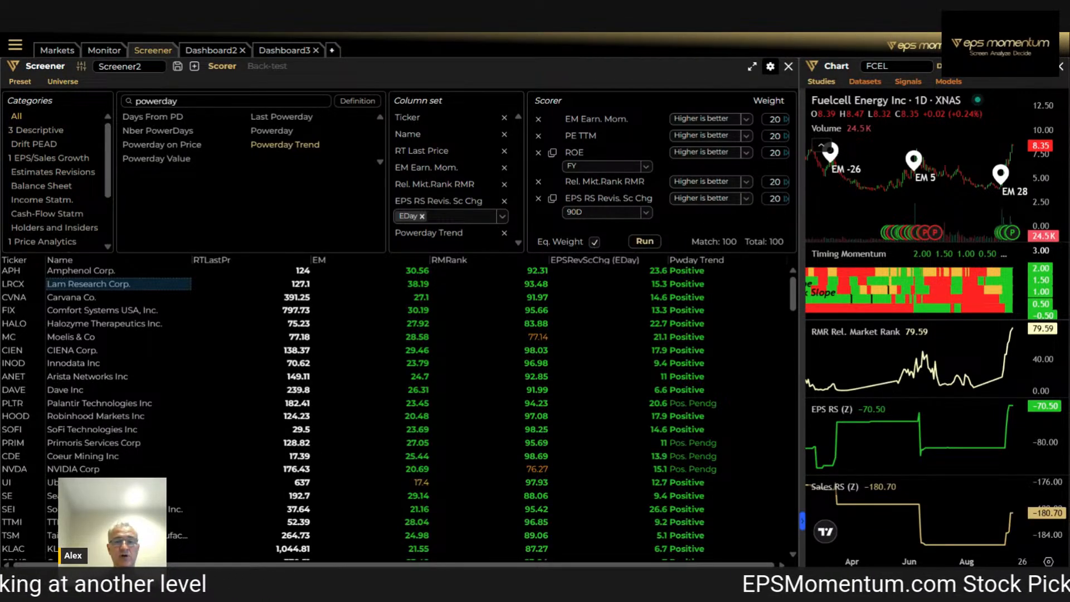
{"action": "left_click", "coordinate": [645, 241]}
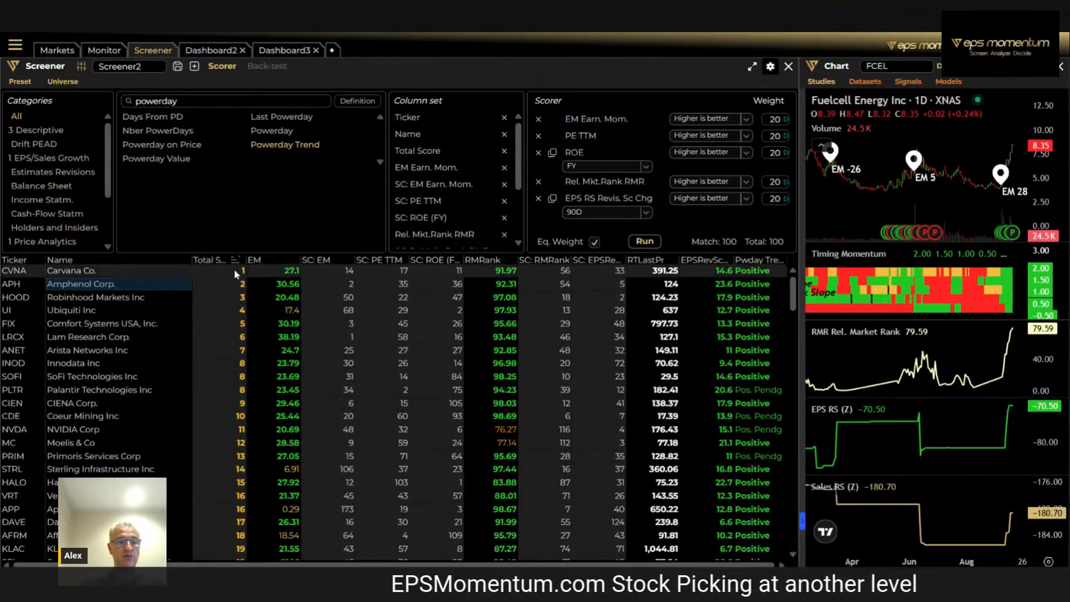
Chart the top-scored Carvana and Amphenol, rescaling Amphenol's price and Relative Market Rank axes to view its longer history
{"action": "left_click", "coordinate": [82, 271]}
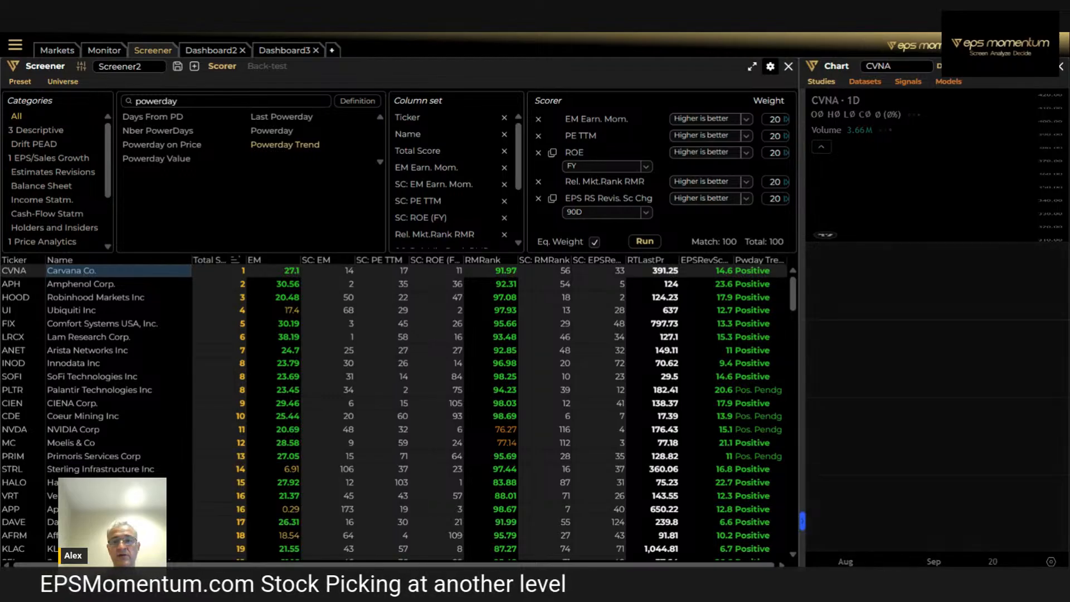
{"action": "left_click", "coordinate": [85, 289]}
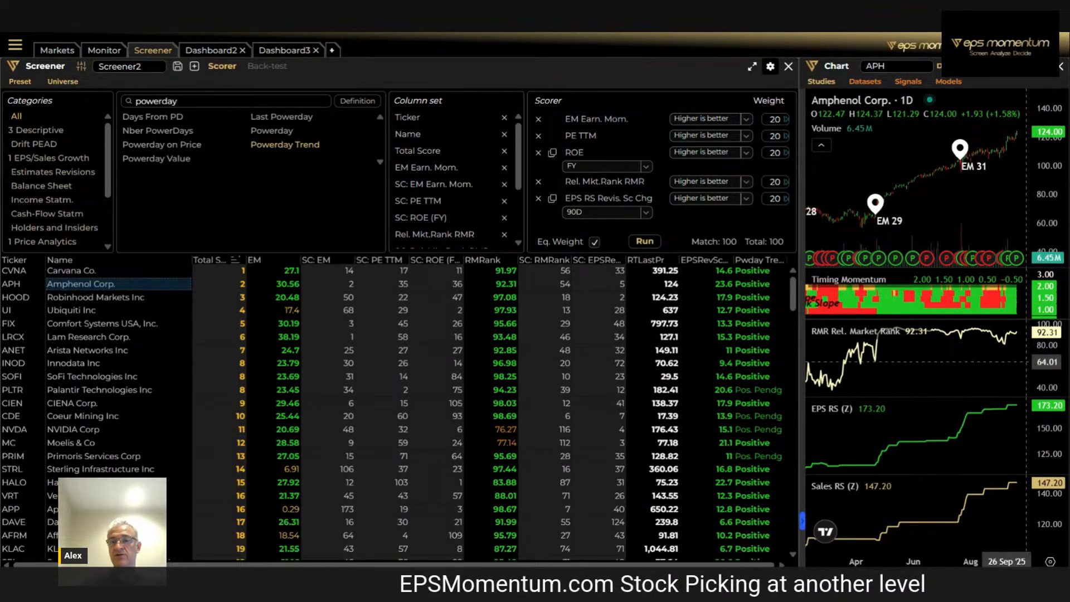
{"action": "left_click_drag", "start_coordinate": [1042, 361], "coordinate": [1042, 378]}
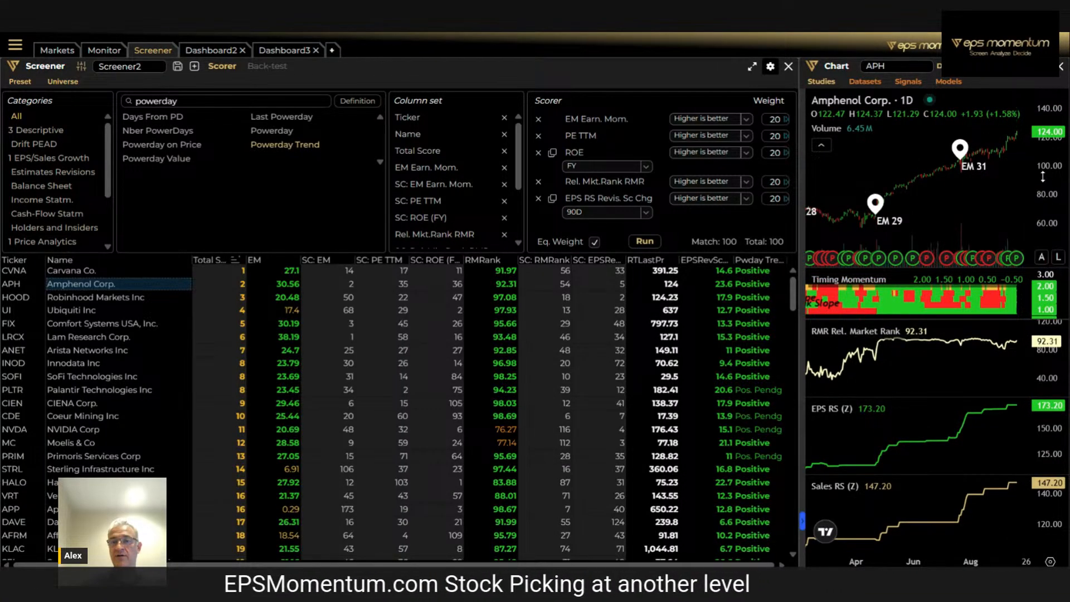
{"action": "left_click_drag", "start_coordinate": [1043, 177], "coordinate": [1044, 216]}
{"action": "scroll", "coordinate": [1004, 362], "scroll_direction": "down", "scroll_amount": 5}
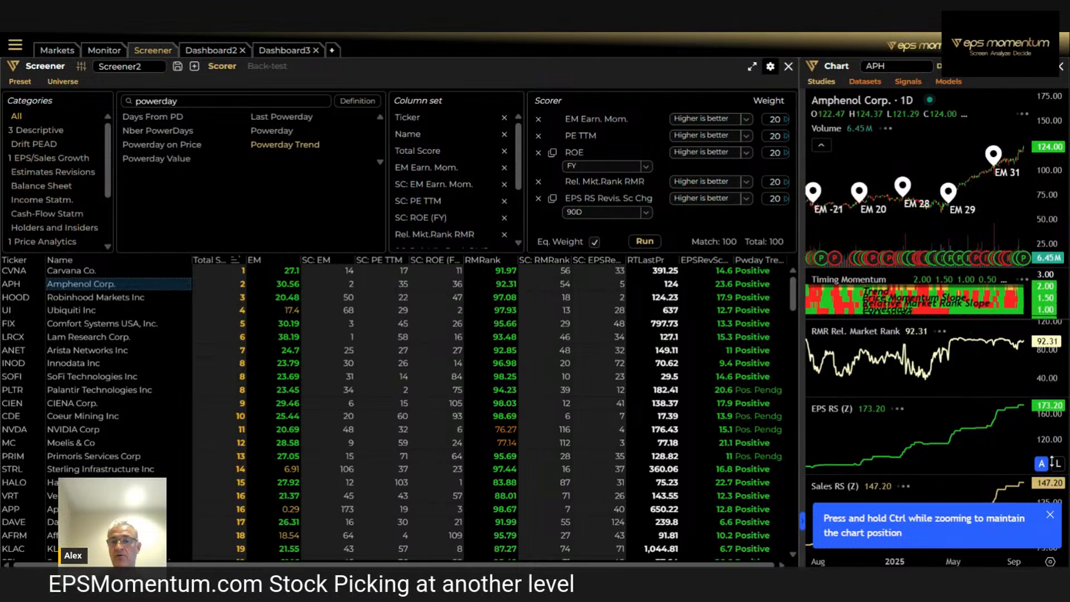
Chart Robinhood Markets, Ubiquiti and Comfort Systems USA from the results, shifting Ubiquiti's chart back and compressing its price scale
{"action": "left_click", "coordinate": [1051, 516]}
{"action": "left_click", "coordinate": [92, 297]}
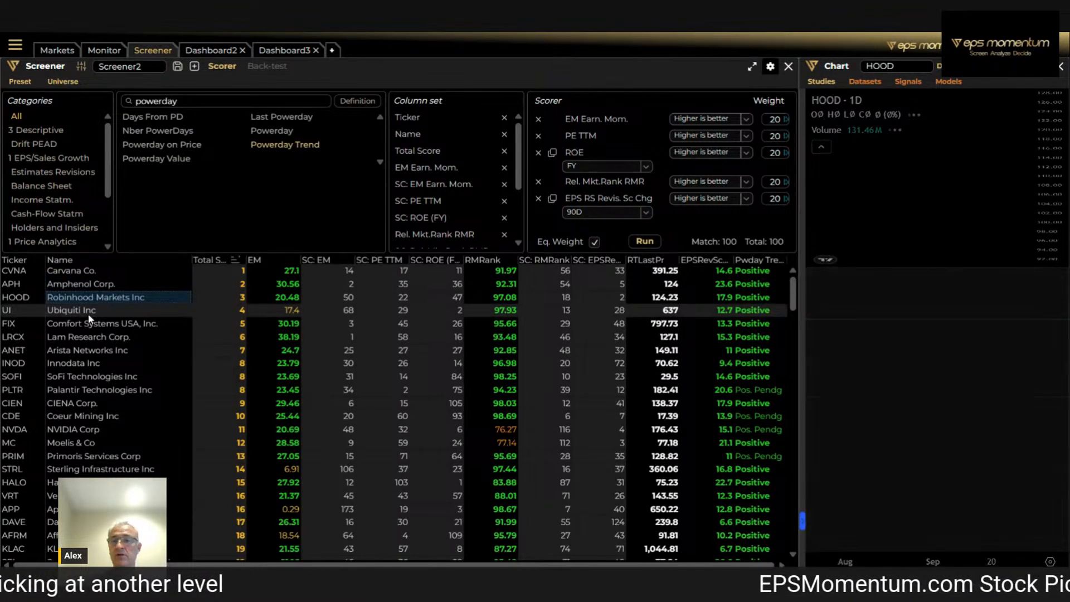
{"action": "left_click", "coordinate": [88, 310]}
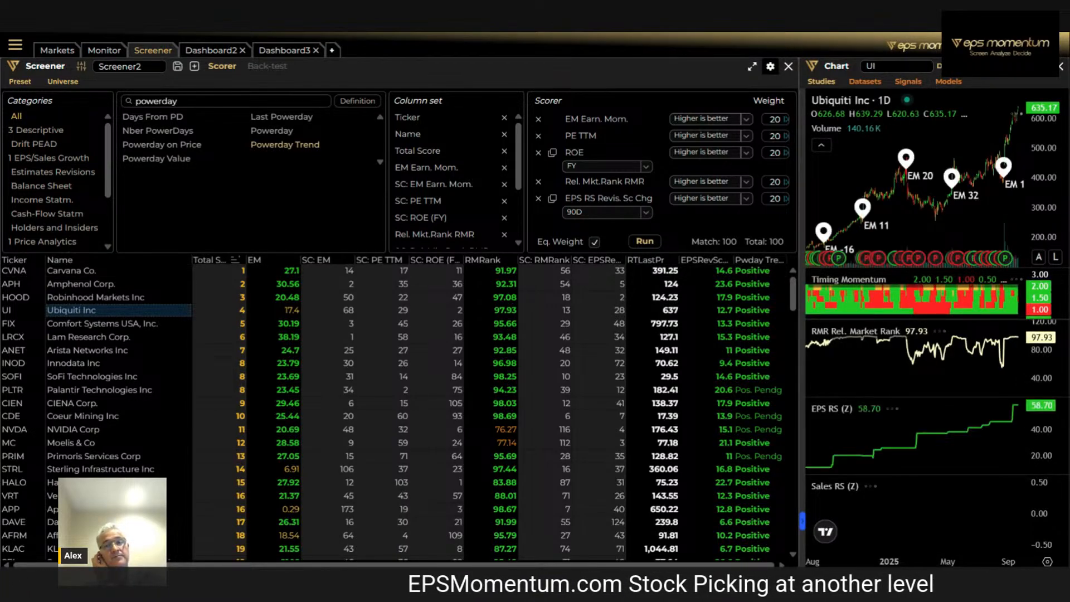
{"action": "left_click_drag", "start_coordinate": [995, 212], "coordinate": [930, 215]}
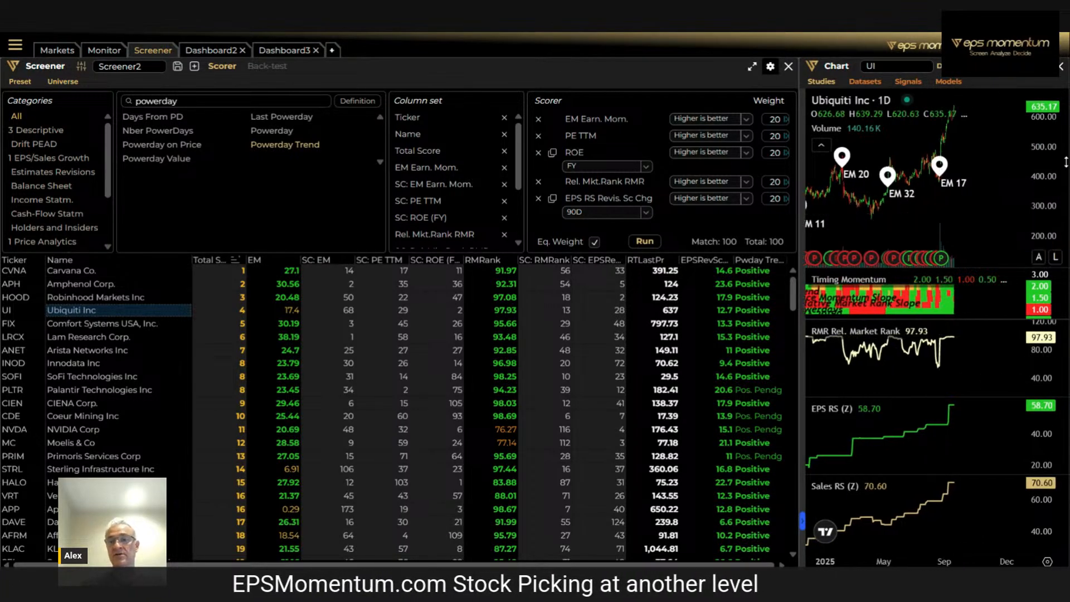
{"action": "left_click_drag", "start_coordinate": [1048, 159], "coordinate": [1045, 215]}
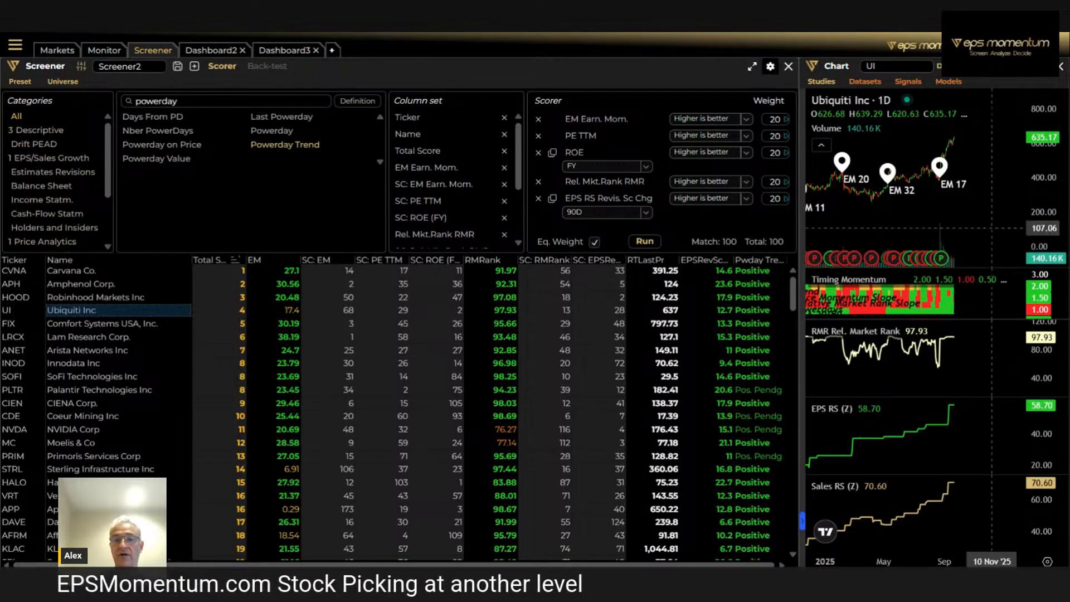
{"action": "left_click", "coordinate": [74, 326]}
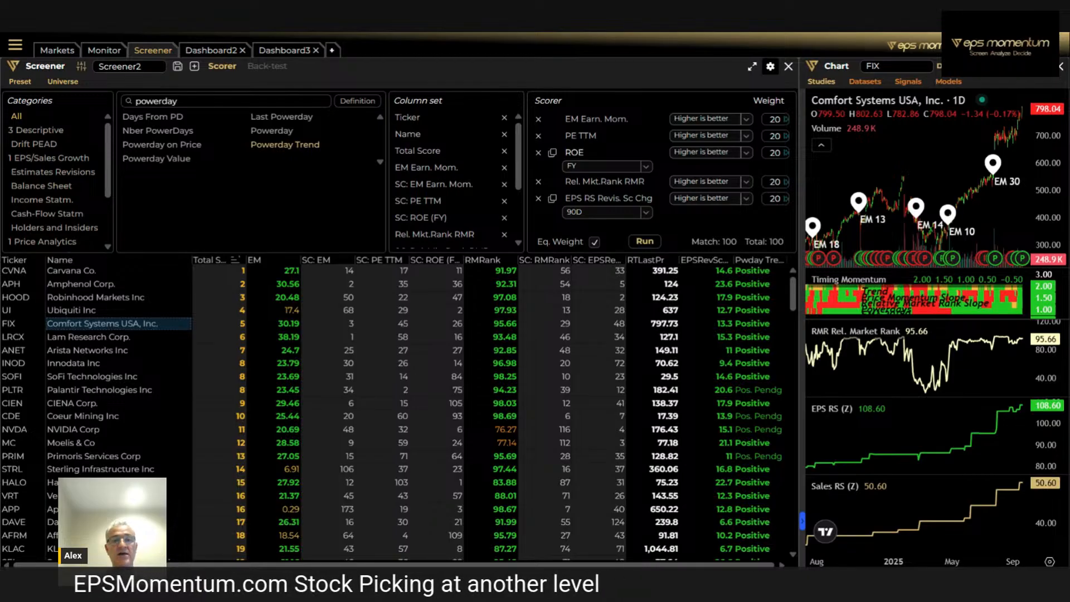
Remove the PE TTM criterion from the Scorer and rerun the scoring
{"action": "left_click", "coordinate": [539, 136]}
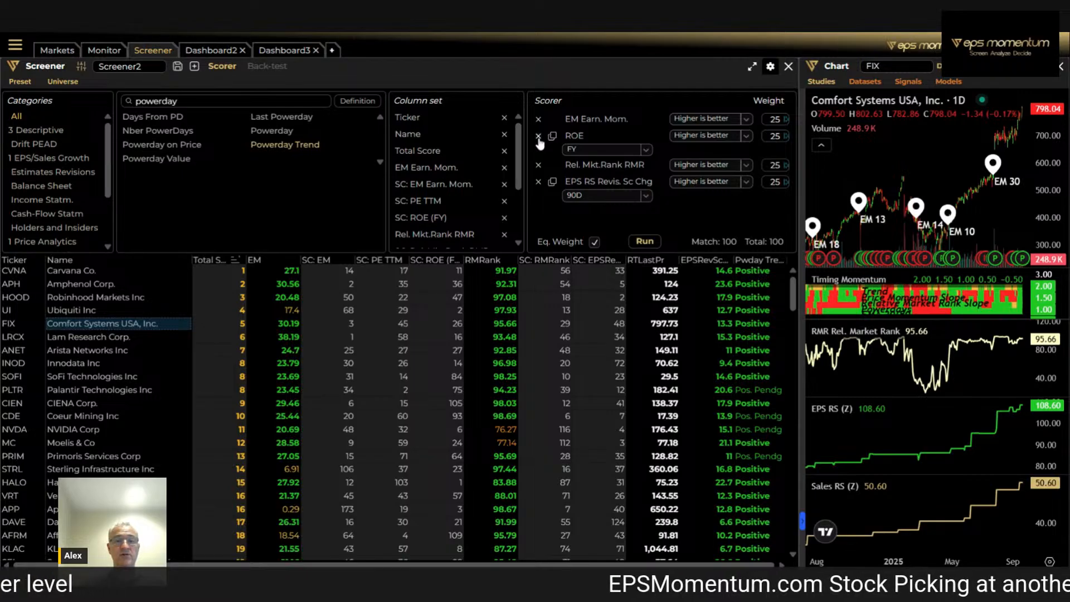
{"action": "left_click", "coordinate": [645, 242]}
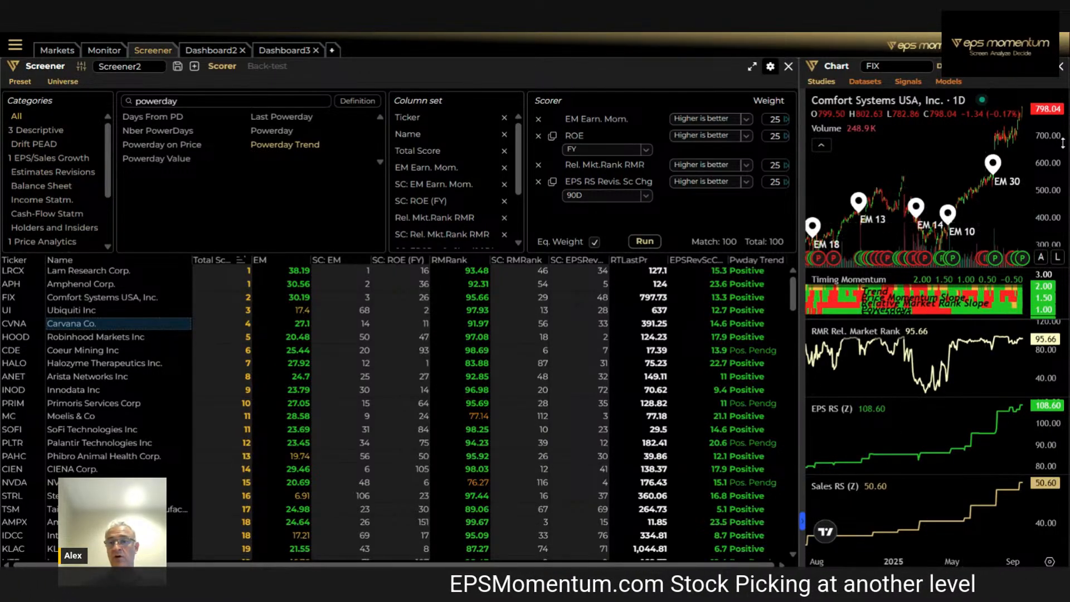
Compress Comfort Systems' price scale, chart Robinhood Markets and check the details of its second most recent powerday marker
{"action": "left_click_drag", "start_coordinate": [1064, 140], "coordinate": [1064, 209]}
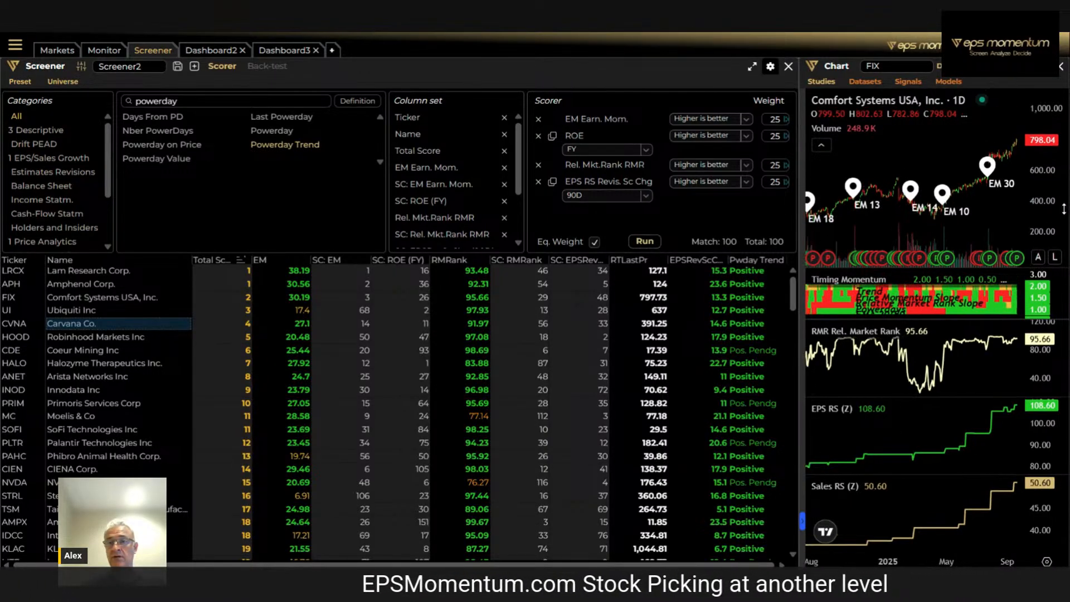
{"action": "left_click", "coordinate": [91, 338]}
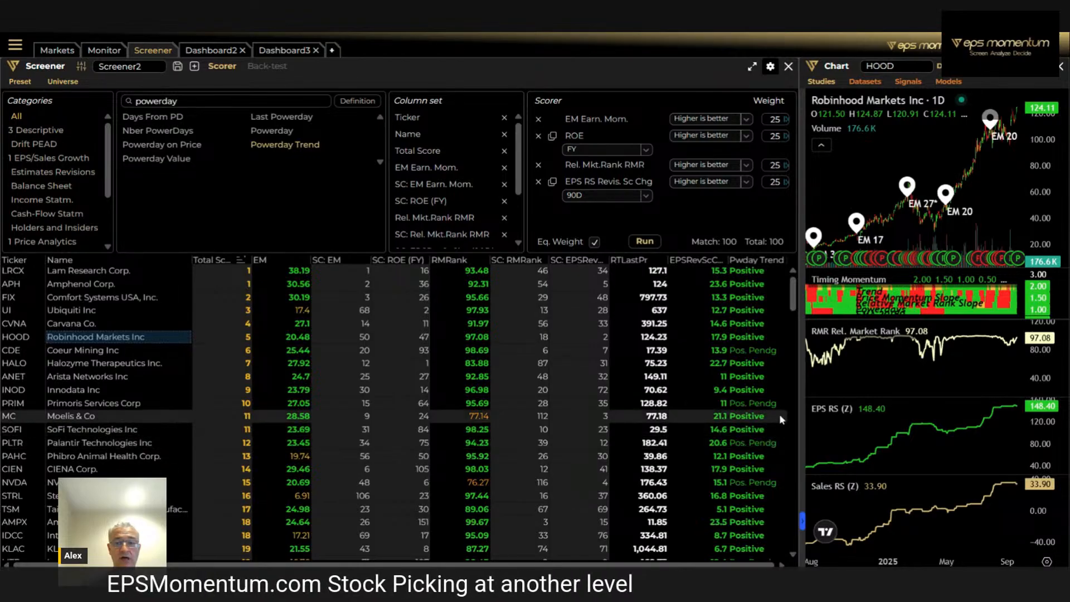
{"action": "scroll", "coordinate": [986, 256], "scroll_direction": "up", "scroll_amount": 5}
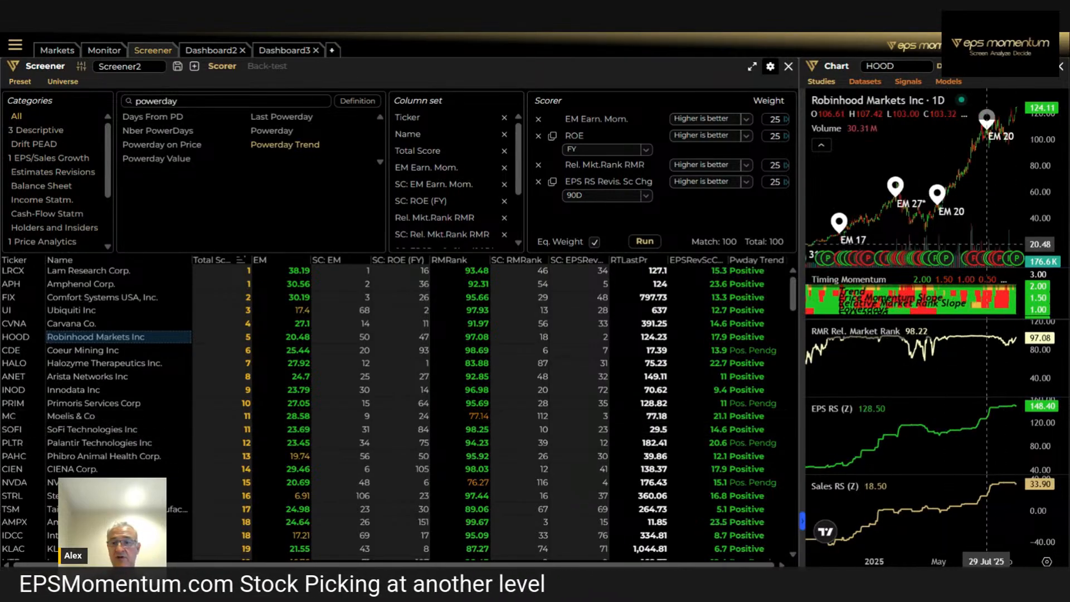
{"action": "left_click", "coordinate": [995, 258]}
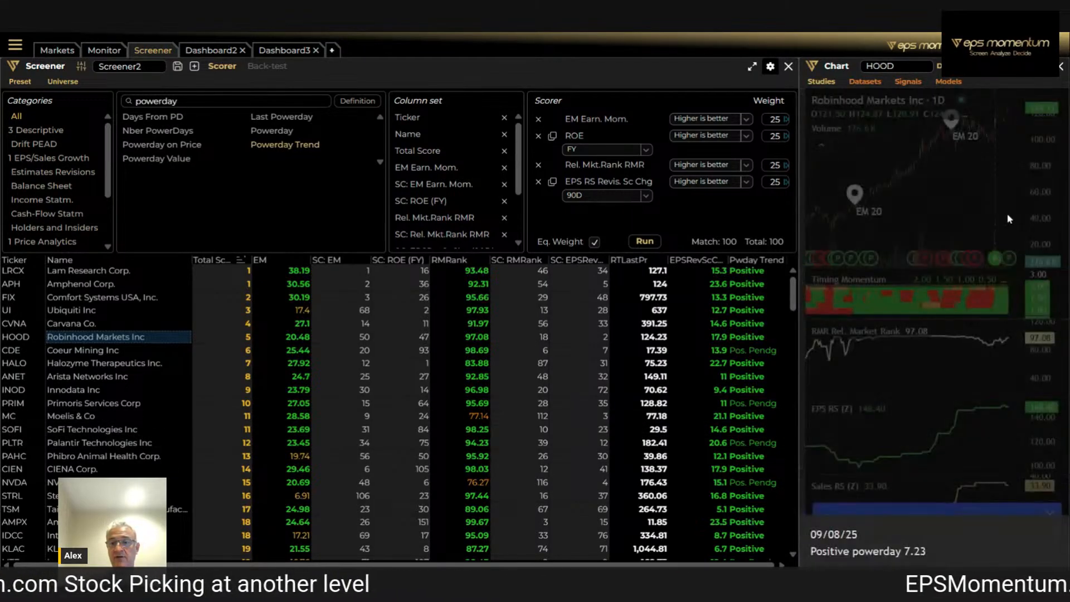
{"action": "left_click", "coordinate": [1043, 222]}
{"action": "left_click", "coordinate": [999, 260]}
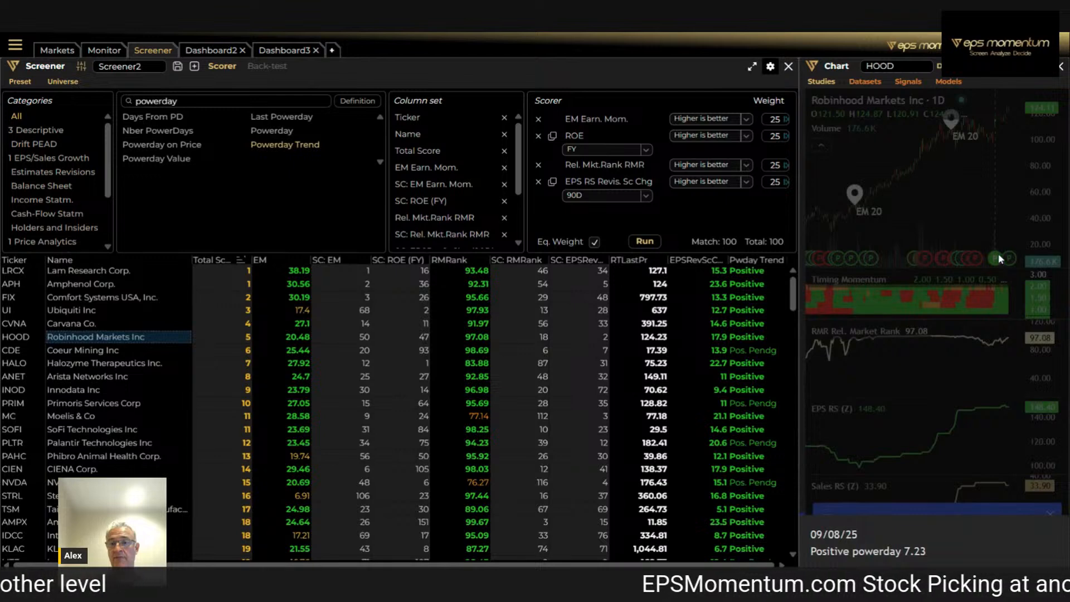
{"action": "left_click", "coordinate": [995, 223]}
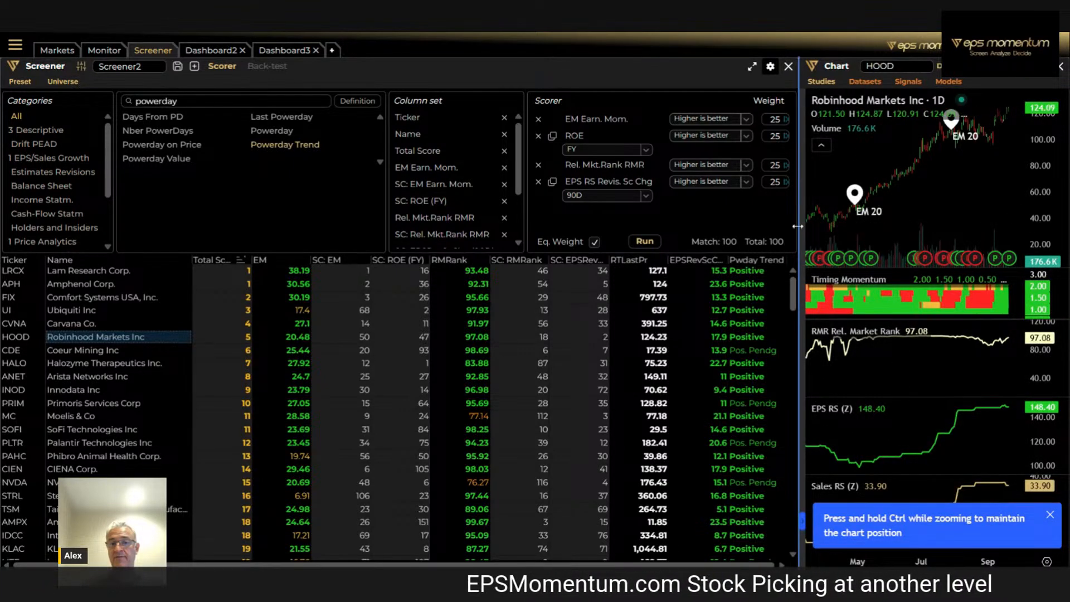
Widen the chart area and examine Robinhood's latest powerday and price history with empty space ahead and a compressed price scale
{"action": "left_click_drag", "start_coordinate": [798, 226], "coordinate": [627, 227]}
{"action": "mouse_move", "coordinate": [1002, 260]}
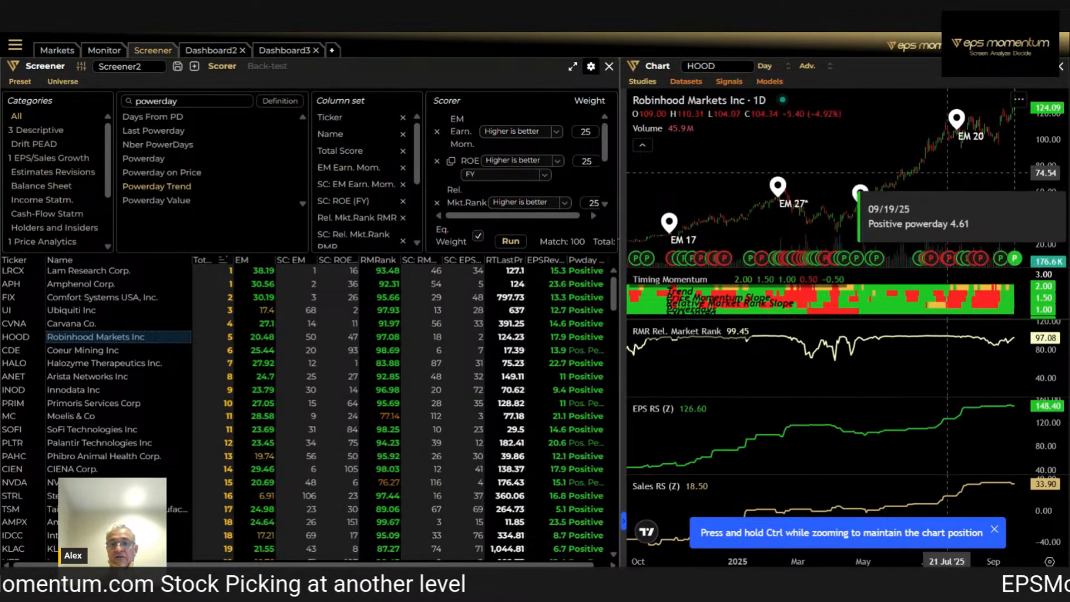
{"action": "left_click_drag", "start_coordinate": [978, 212], "coordinate": [907, 213]}
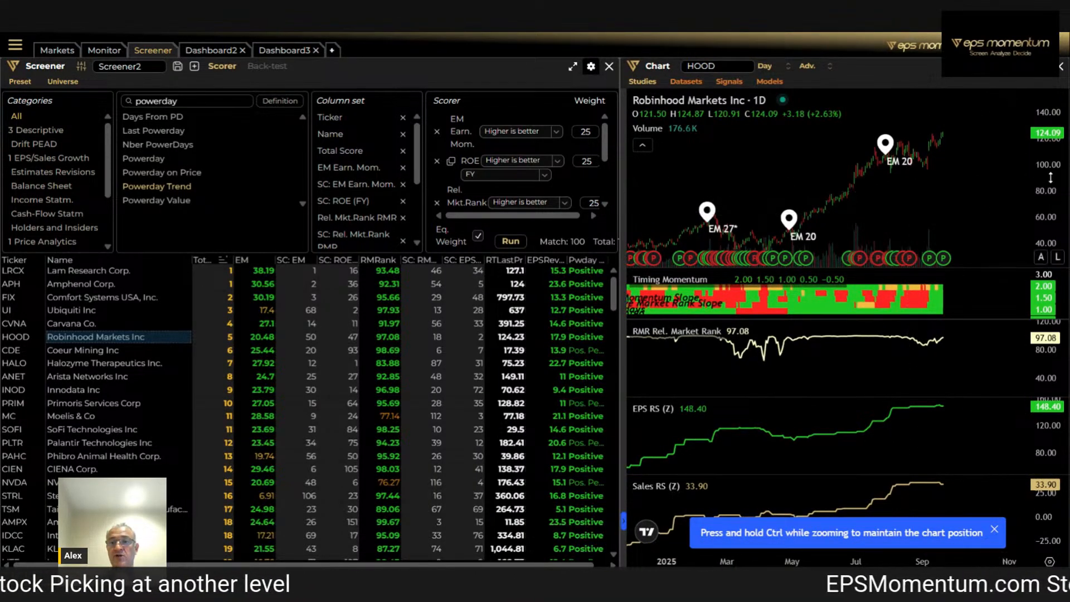
{"action": "left_click_drag", "start_coordinate": [1047, 173], "coordinate": [1047, 223]}
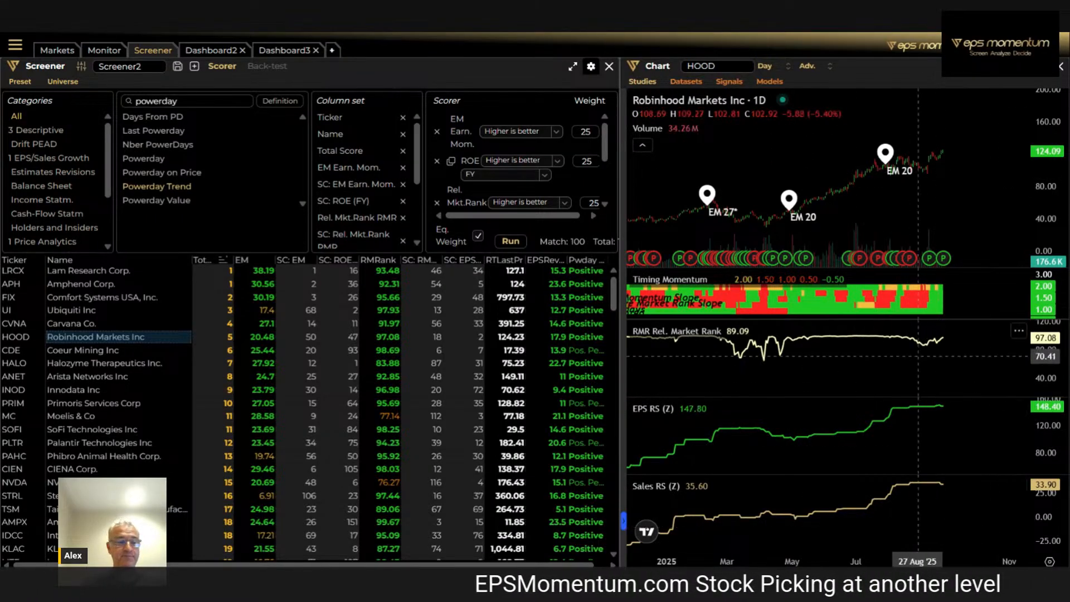
Chart Innodata and Arista Networks from the scored results
{"action": "left_click", "coordinate": [16, 390]}
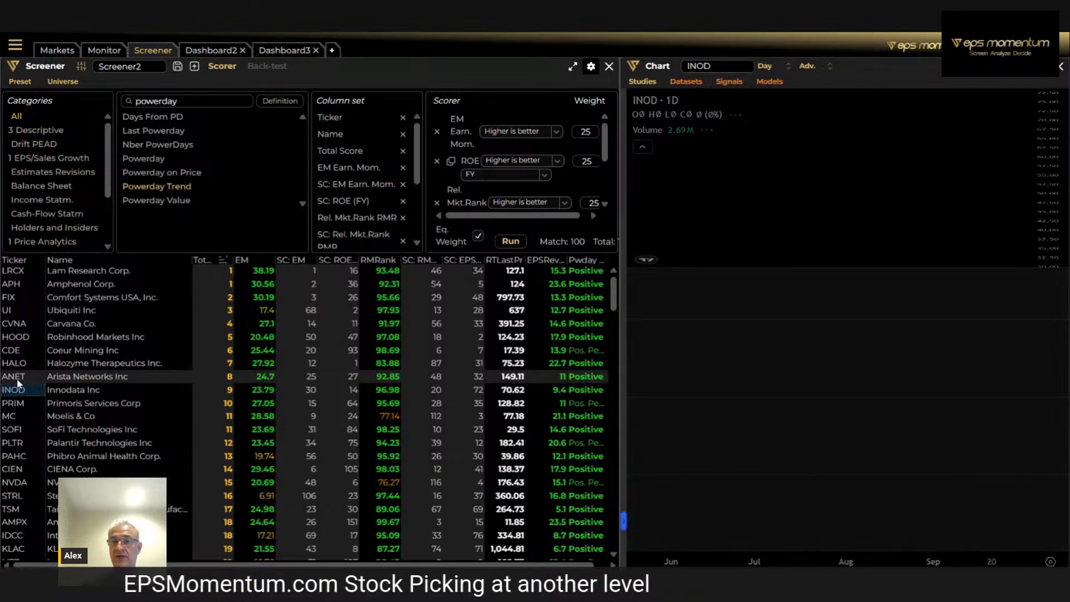
{"action": "left_click", "coordinate": [17, 378]}
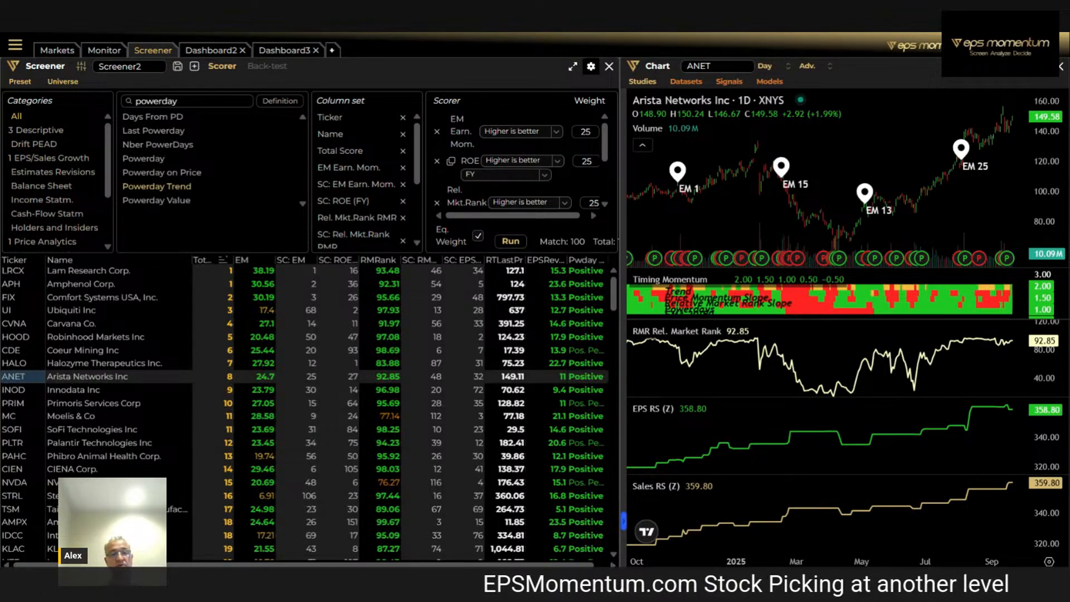
Save the screener under the name scorertest2
{"action": "left_click", "coordinate": [117, 68]}
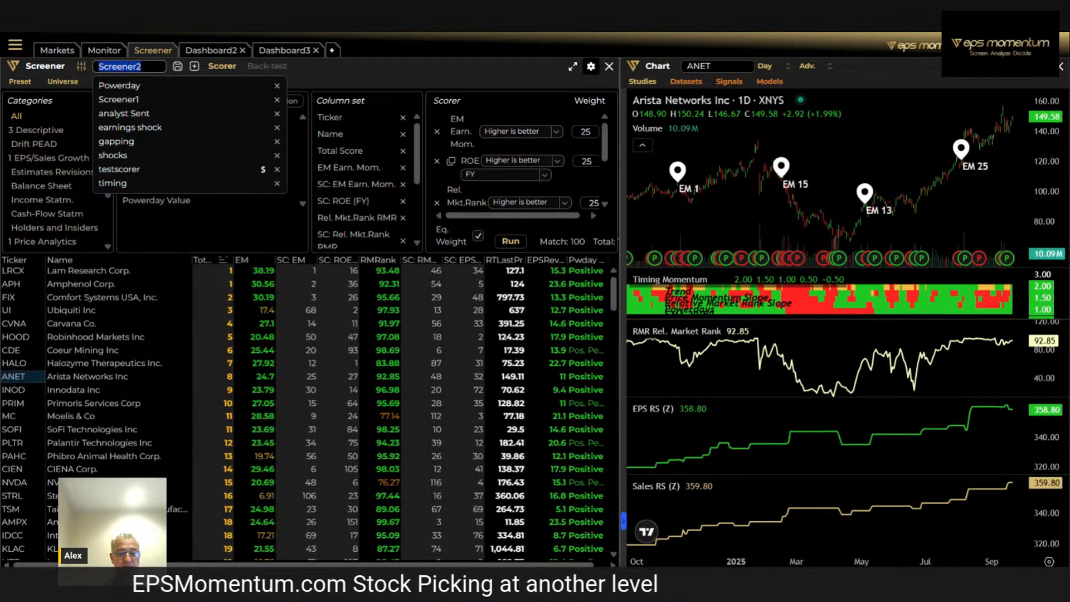
{"action": "type", "text": "sc"}
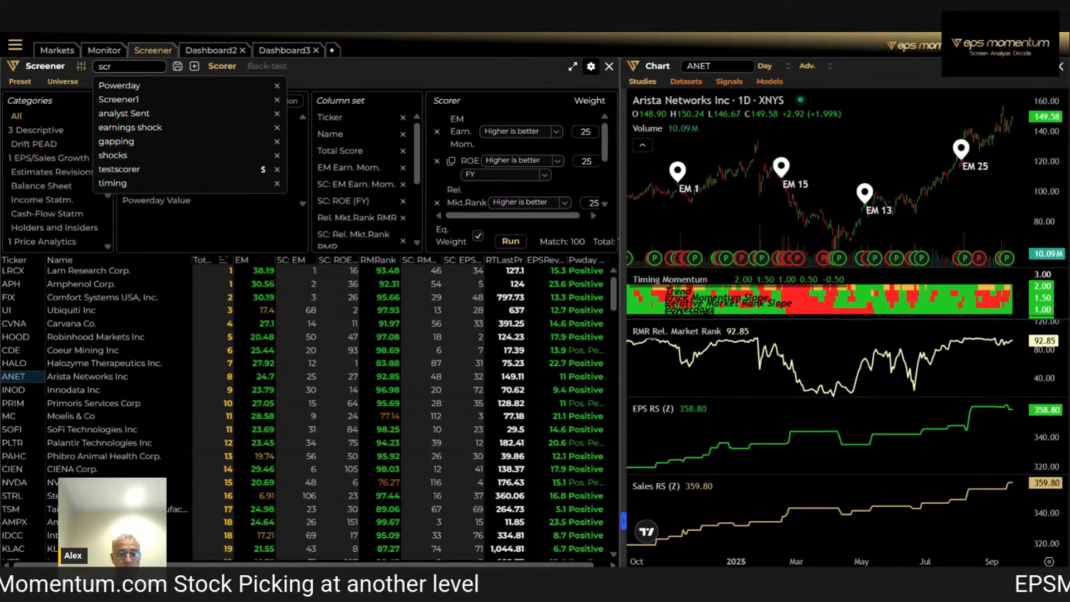
{"action": "type", "text": "o"}
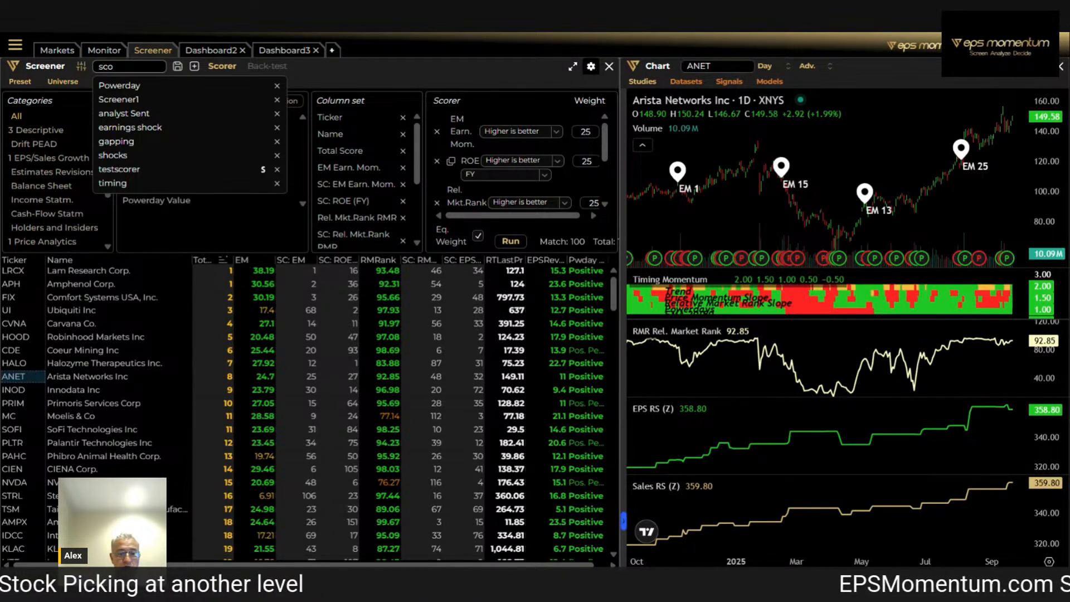
{"action": "type", "text": "rertest"}
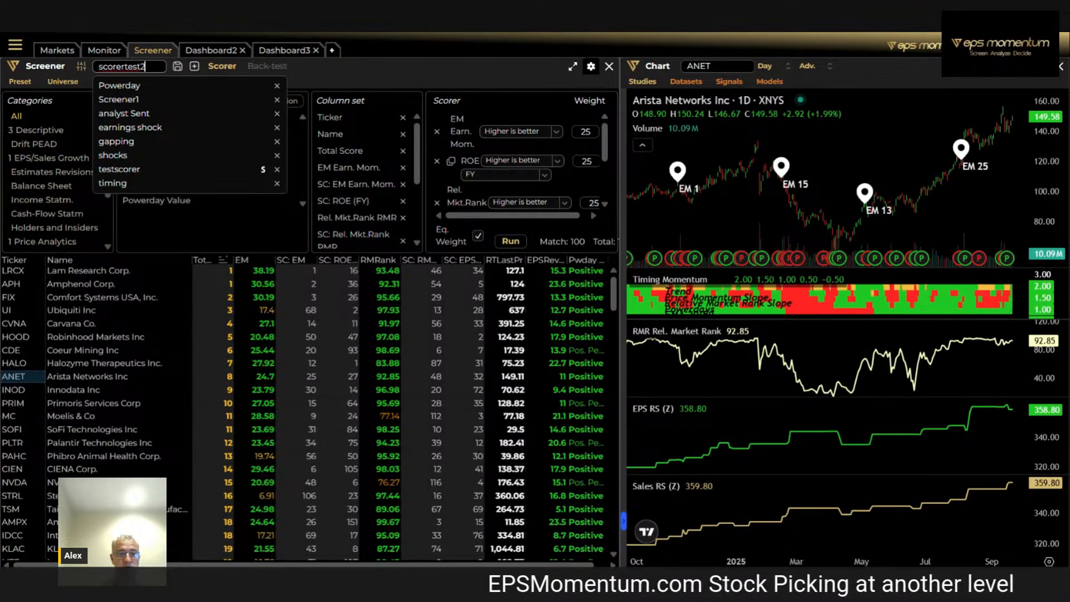
{"action": "type", "text": "2"}
{"action": "left_click", "coordinate": [169, 66]}
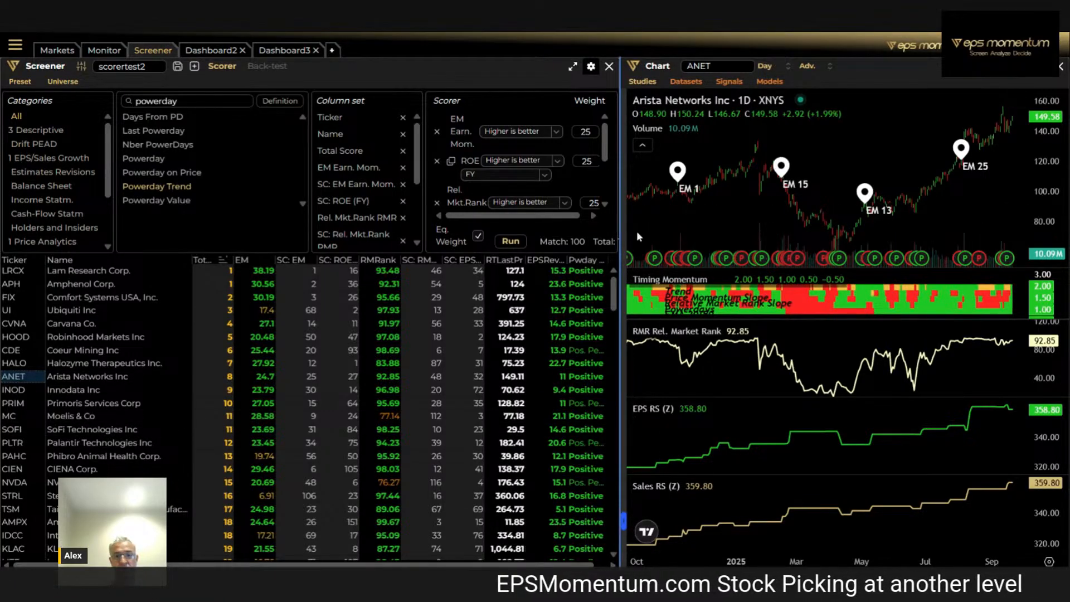
Widen the screener, weight EM Earn. Mom. 40, ROE 10, Rel. Mkt.Rank RMR 10 and EPS RS Revis. Sc Chg 40, and run the scoring
{"action": "left_click_drag", "start_coordinate": [625, 231], "coordinate": [718, 236]}
{"action": "left_click_drag", "start_coordinate": [830, 239], "coordinate": [836, 241]}
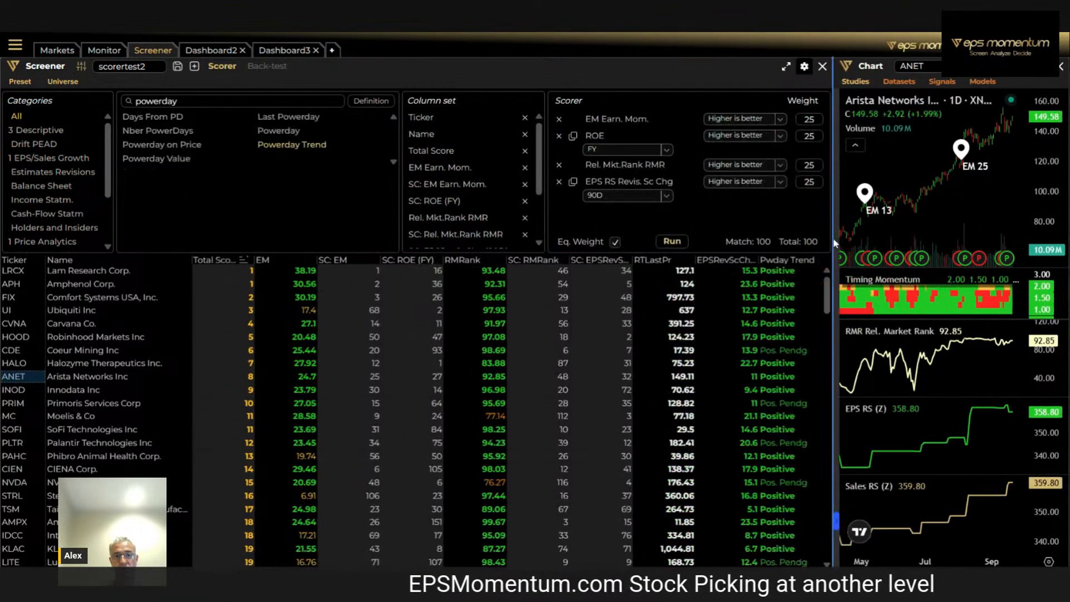
{"action": "double_click", "coordinate": [808, 119]}
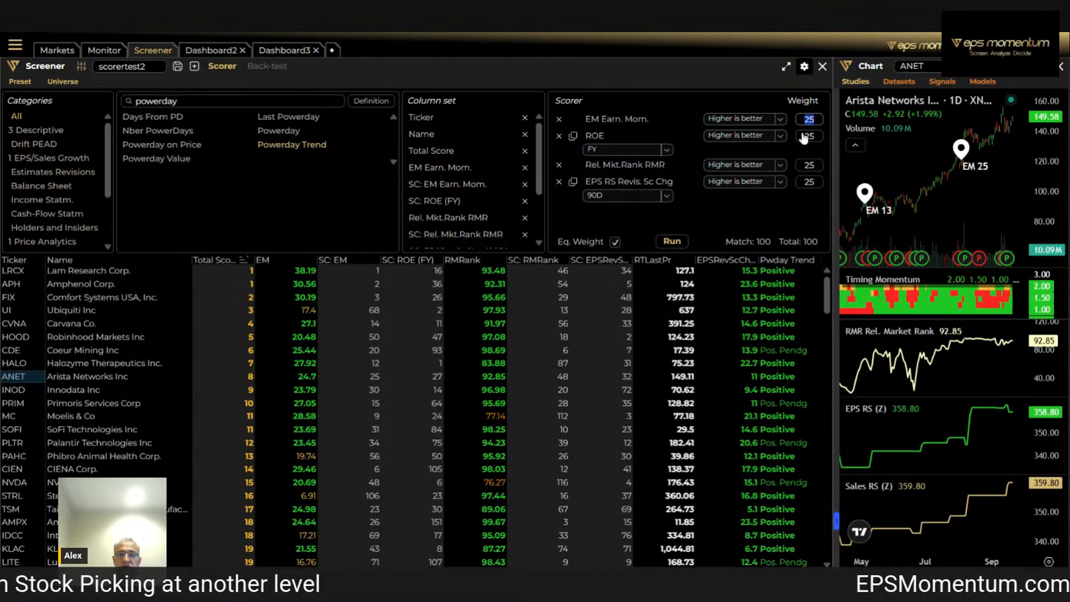
{"action": "type", "text": "40"}
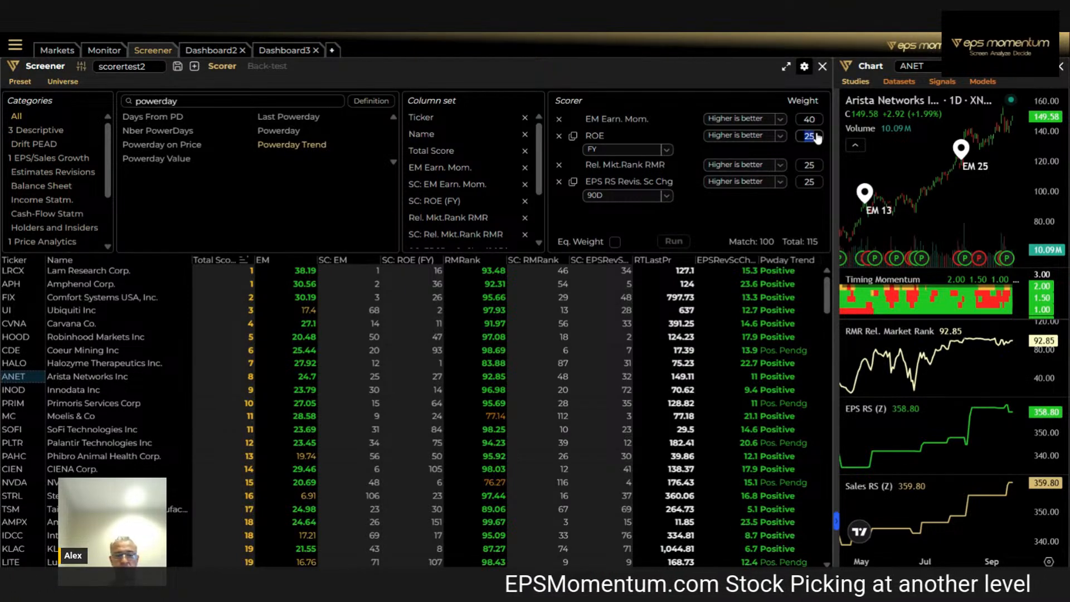
{"action": "type", "text": "10"}
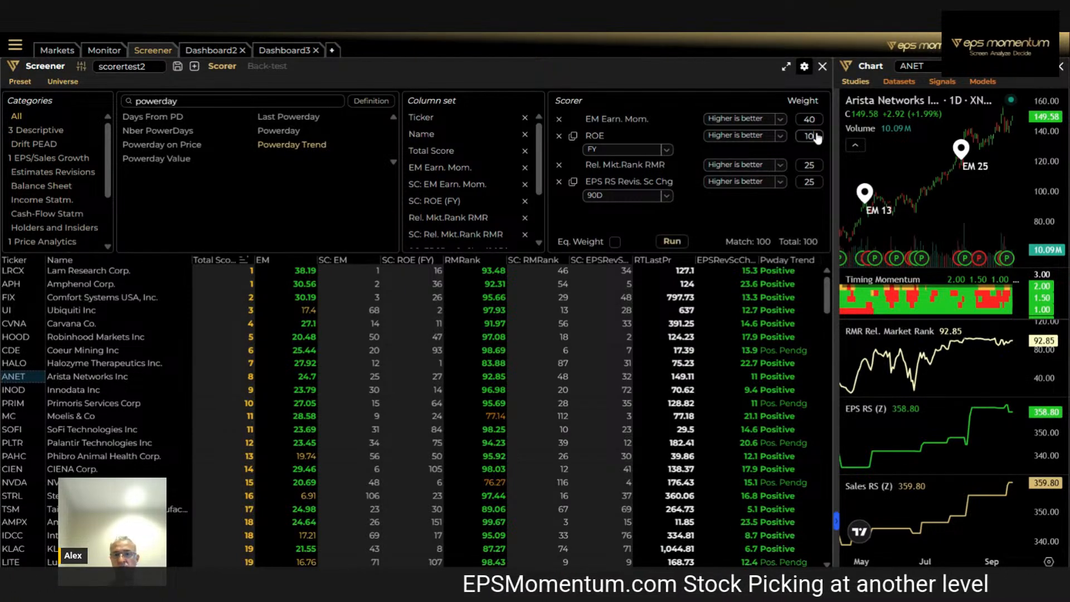
{"action": "left_click", "coordinate": [809, 168]}
{"action": "type", "text": "10"}
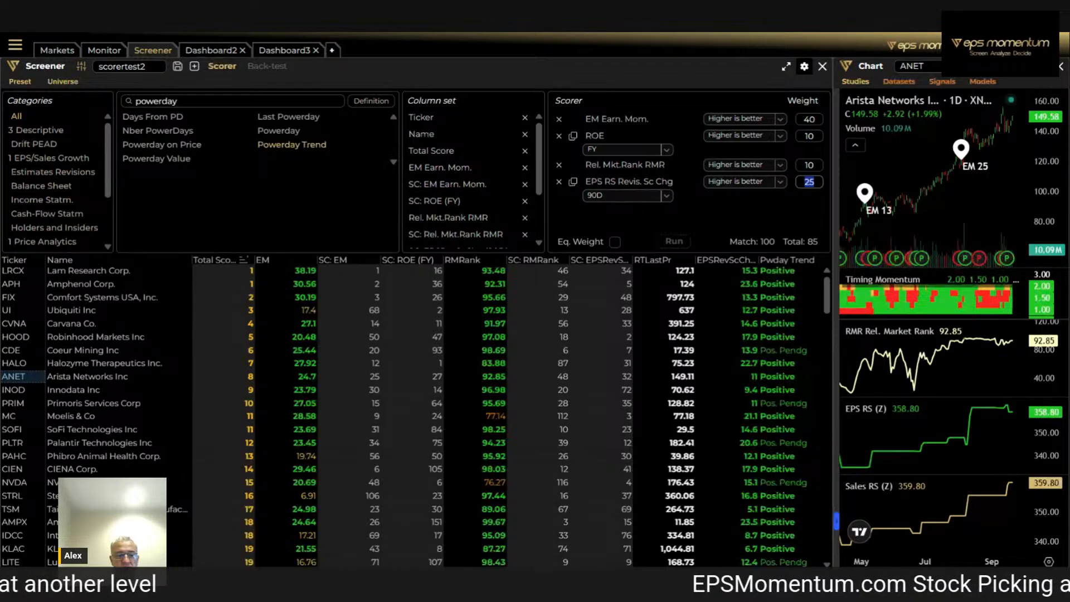
{"action": "type", "text": "40"}
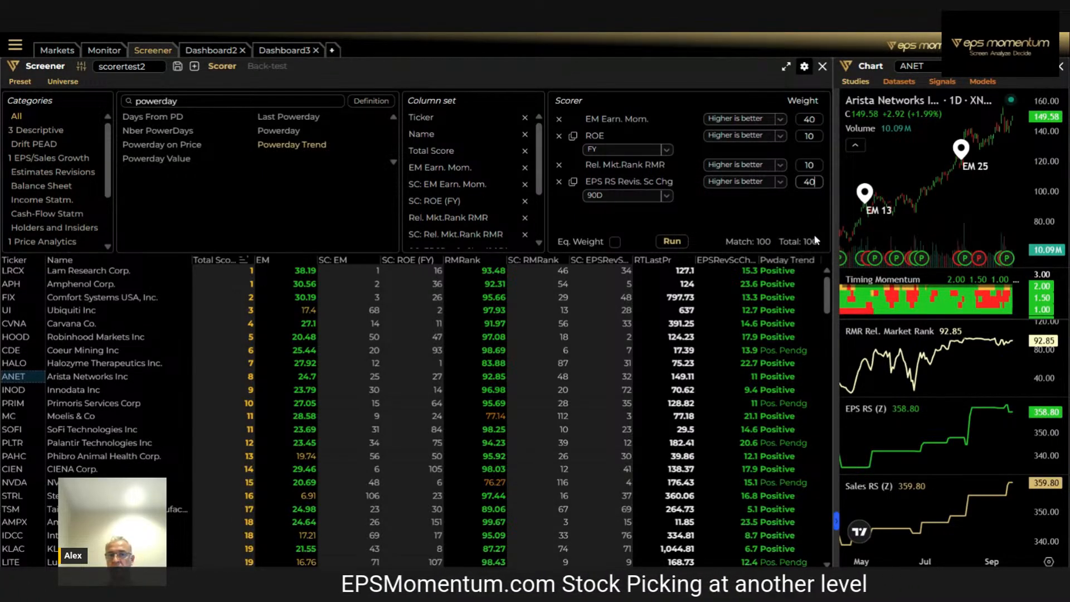
{"action": "left_click", "coordinate": [671, 242]}
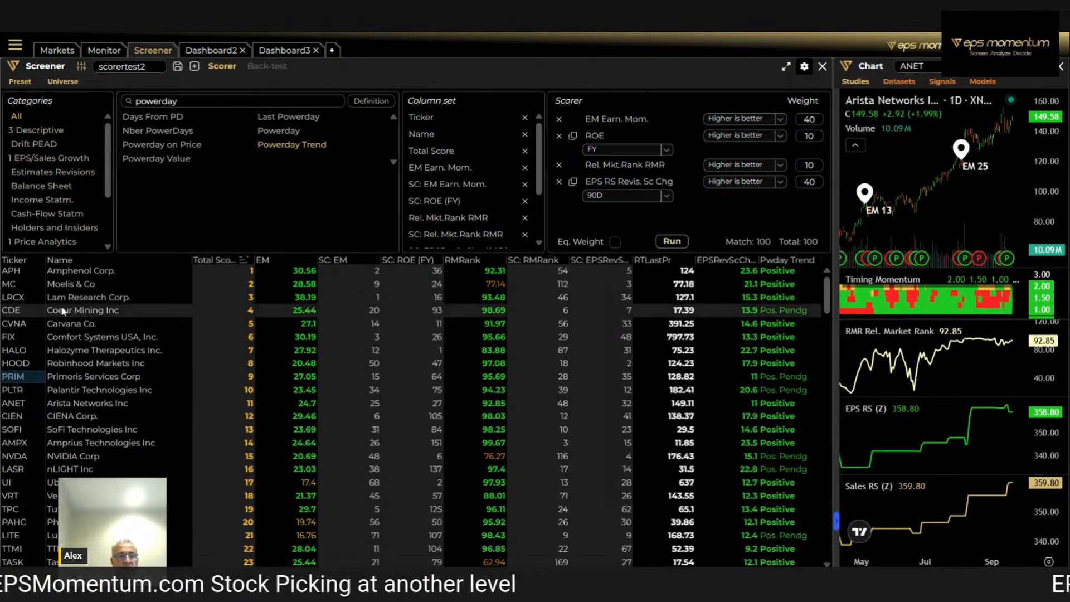
Chart Moelis & Co from the results in a wider chart area and compress its price scale
{"action": "left_click", "coordinate": [19, 290]}
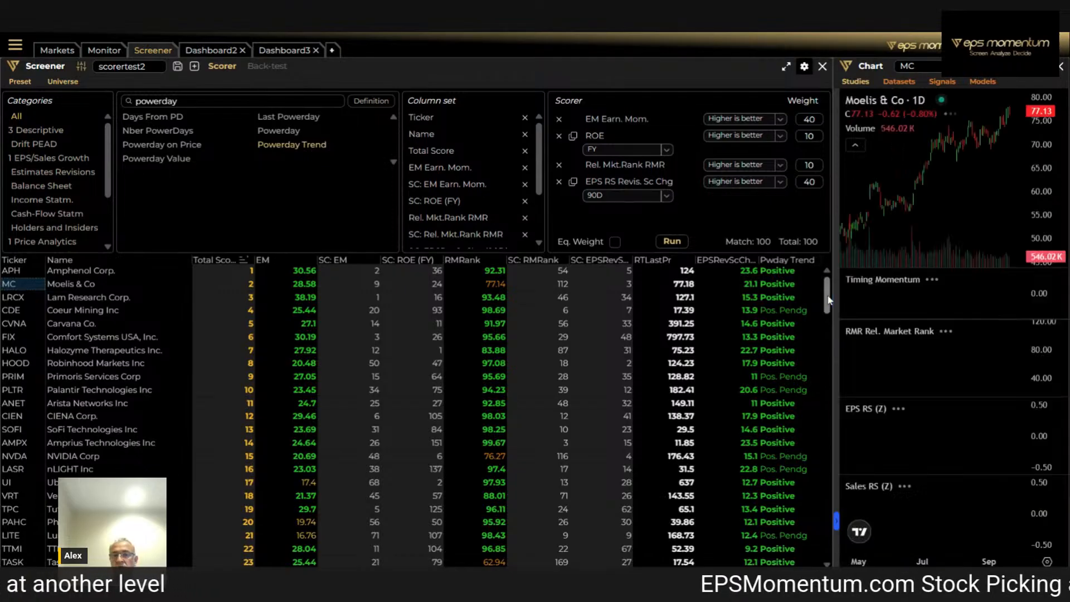
{"action": "left_click_drag", "start_coordinate": [836, 293], "coordinate": [632, 308]}
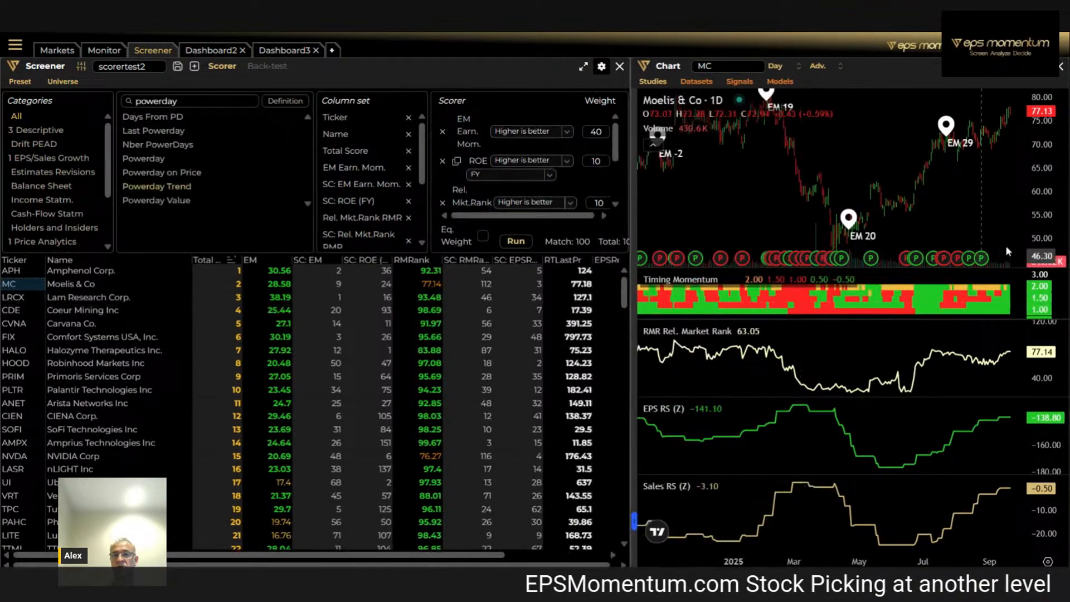
{"action": "left_click_drag", "start_coordinate": [1048, 161], "coordinate": [1044, 240]}
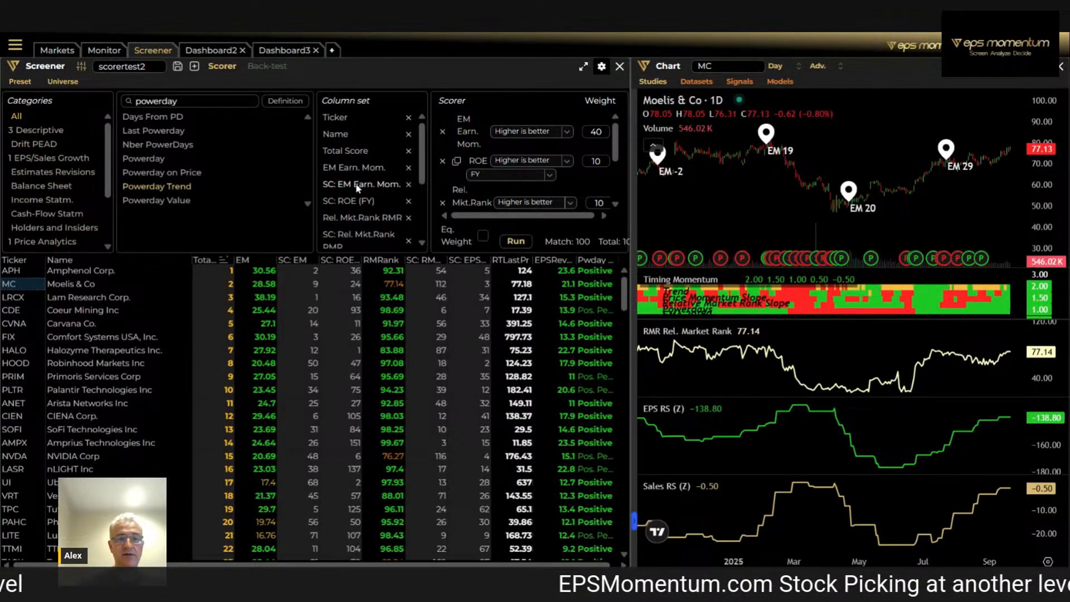
Add Powerday Value as a column in the screener results
{"action": "double_click", "coordinate": [269, 202]}
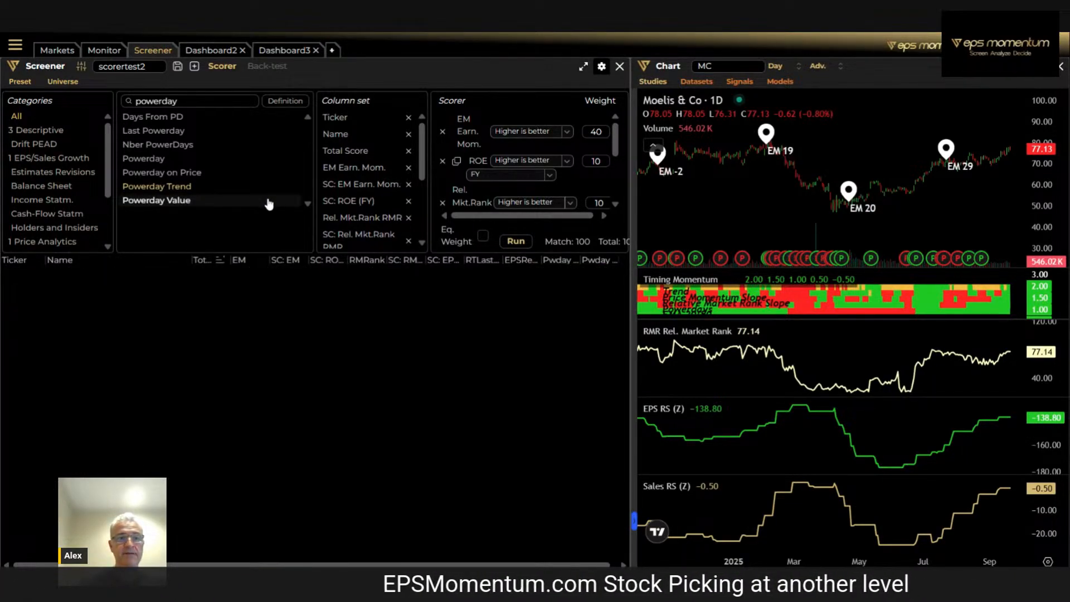